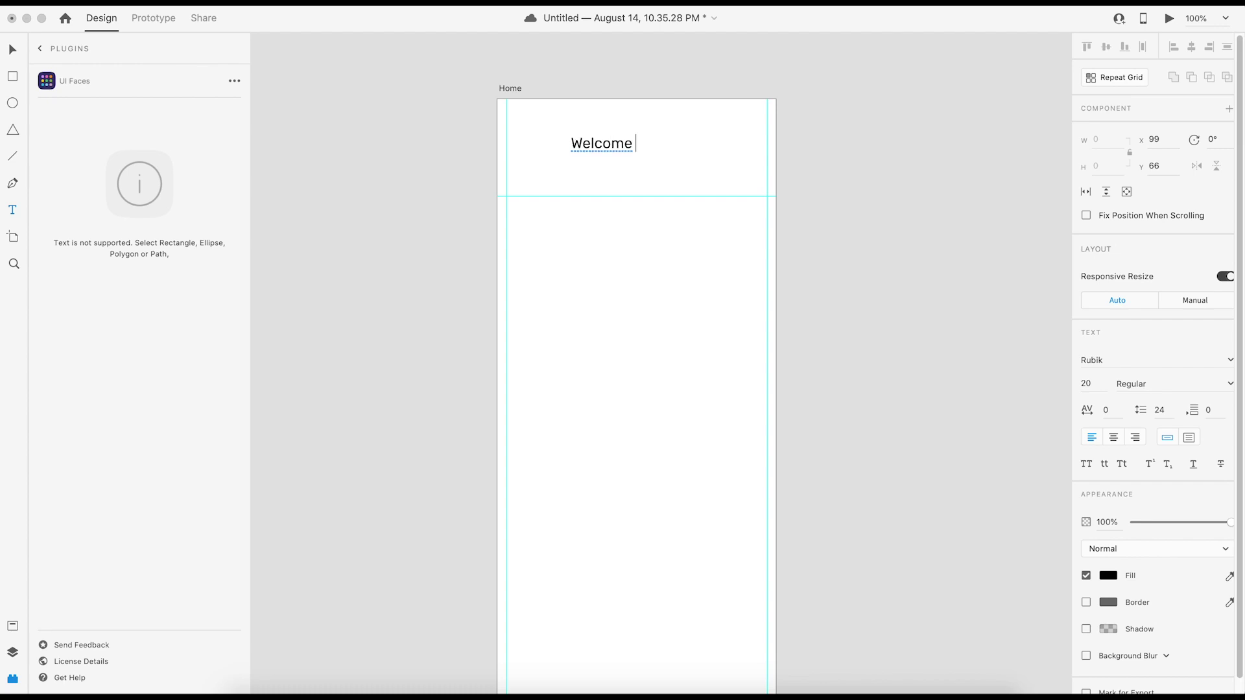
Draw a 50 by 50 circle beside the welcome text and place it against the artboard's right margin guide
{"action": "left_click", "coordinate": [8, 42]}
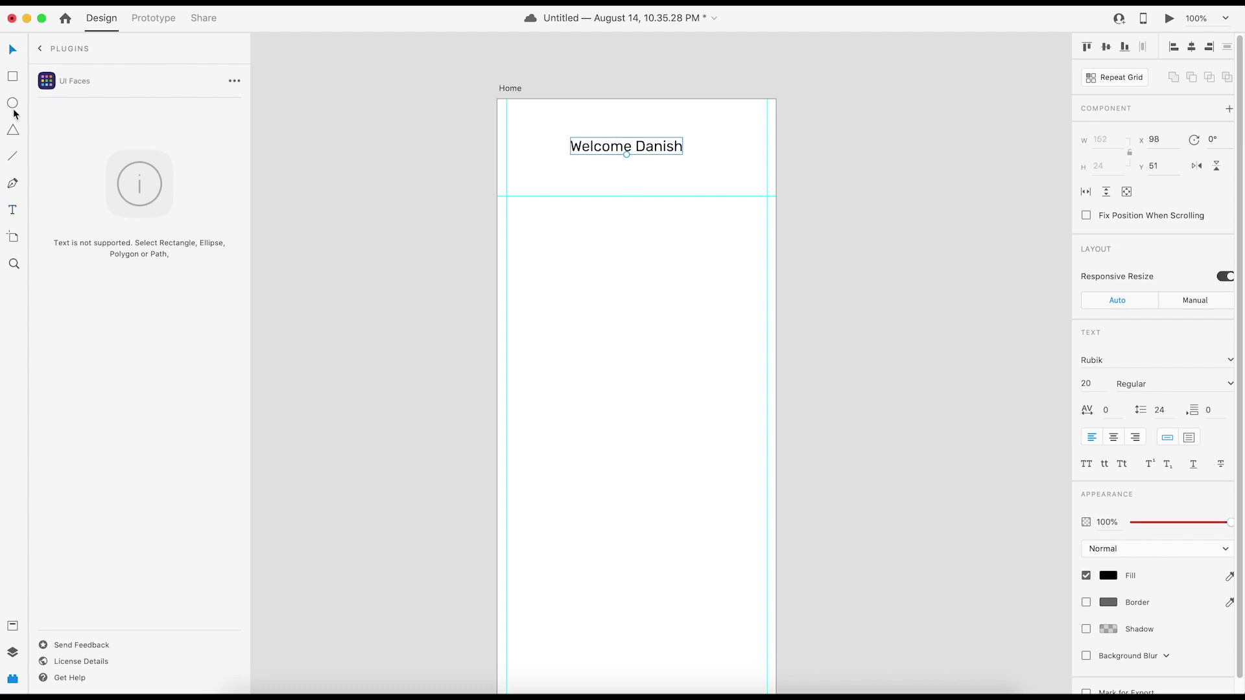
{"action": "left_click_drag", "start_coordinate": [767, 126], "coordinate": [737, 155]}
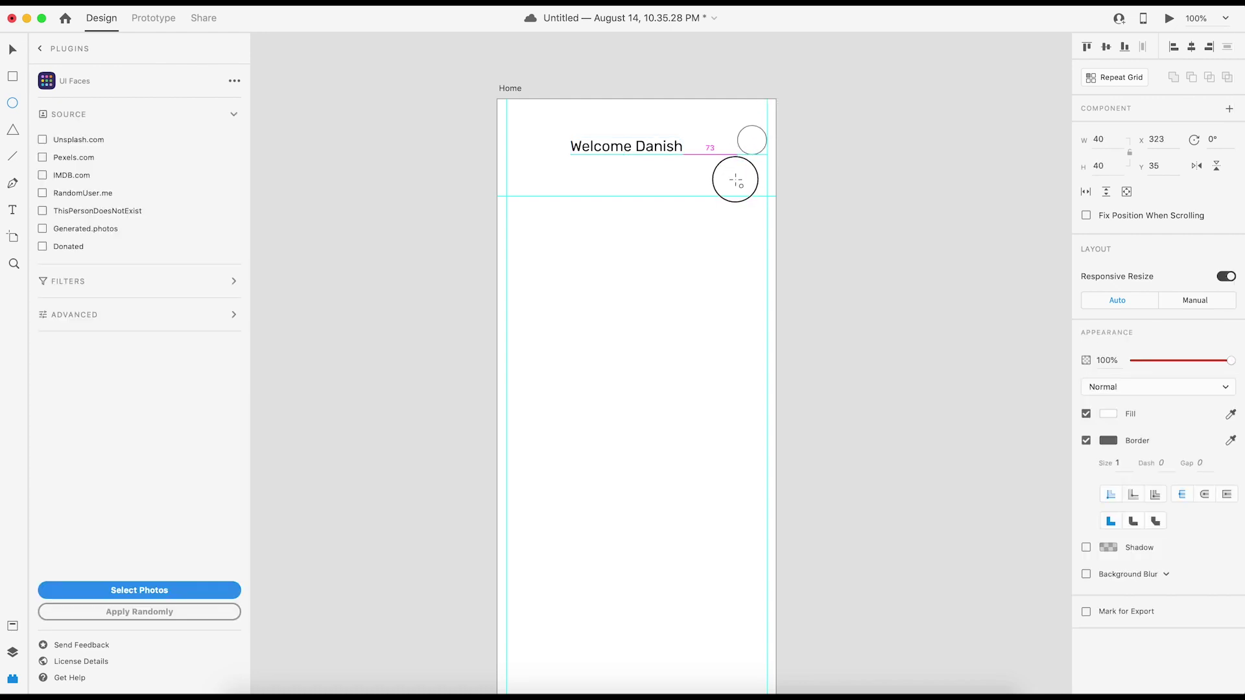
{"action": "left_click", "coordinate": [1106, 140]}
{"action": "type", "text": "50"}
{"action": "key", "text": "Tab"}
{"action": "key", "text": "BackSpace"}
{"action": "type", "text": "50"}
{"action": "key", "text": "Return"}
{"action": "left_click", "coordinate": [12, 50]}
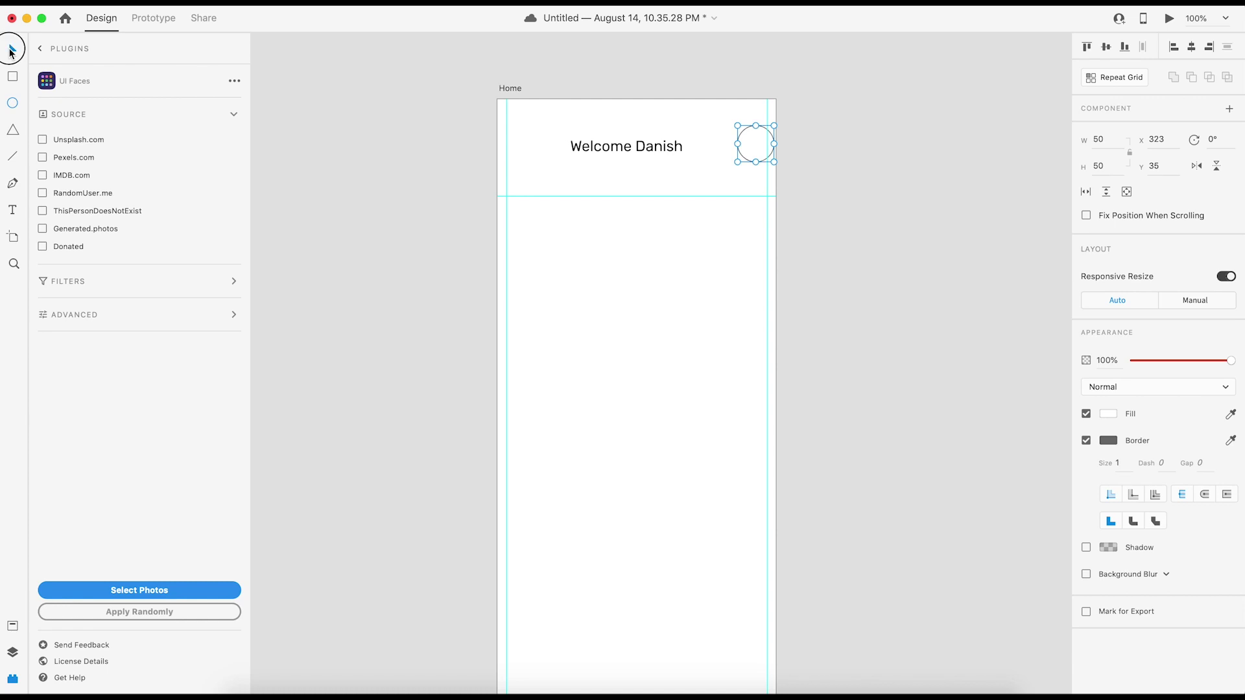
{"action": "left_click_drag", "start_coordinate": [757, 156], "coordinate": [750, 158]}
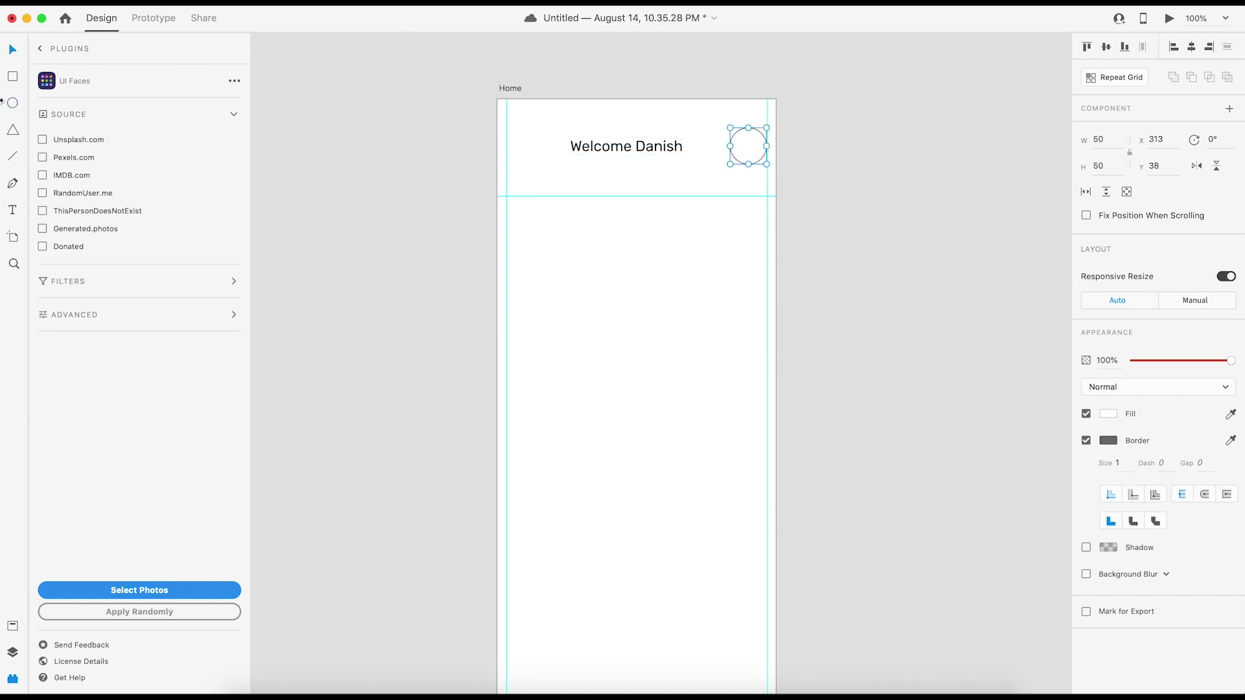
Fill the circle with the first portrait photo offered by the UI Faces plugin
{"action": "left_click", "coordinate": [146, 587]}
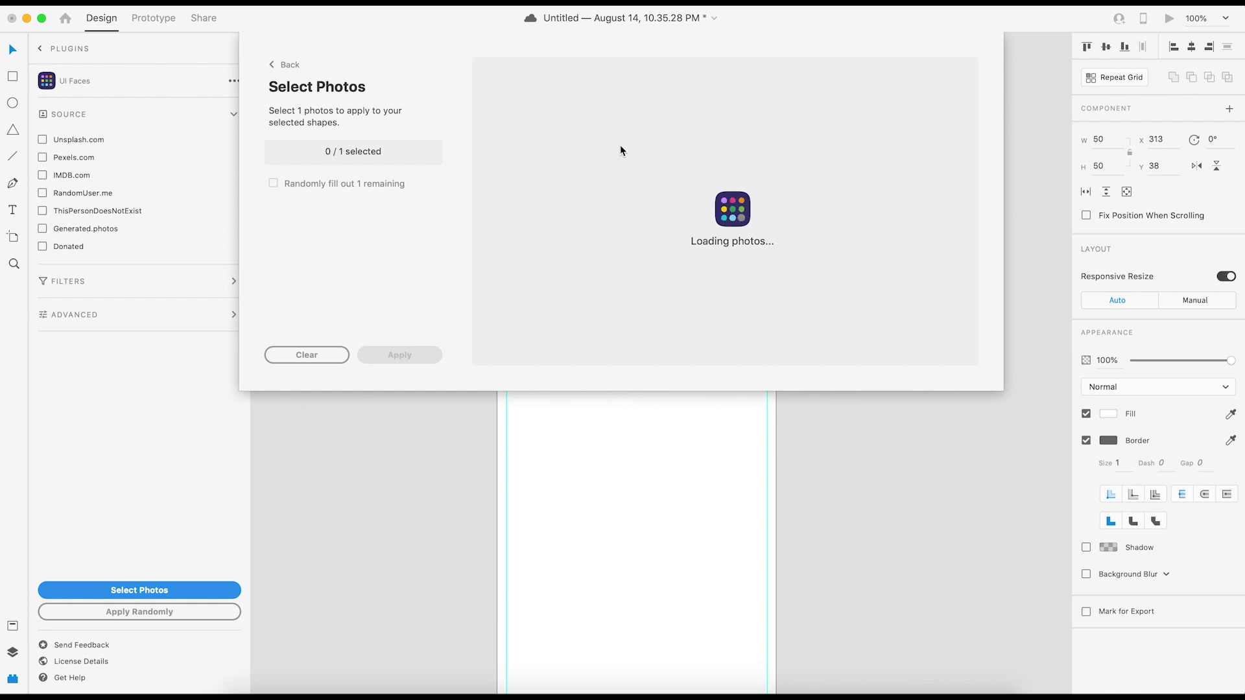
{"action": "left_click", "coordinate": [528, 114]}
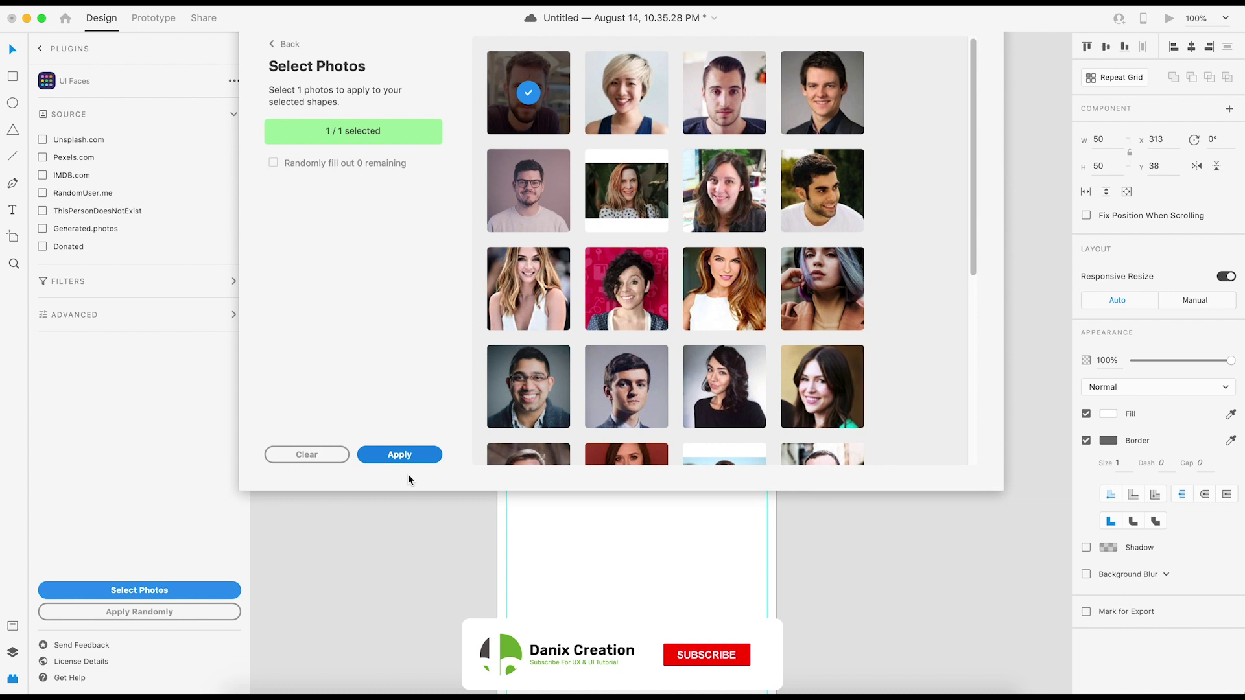
{"action": "left_click", "coordinate": [403, 455]}
{"action": "left_click", "coordinate": [445, 147]}
Draw a rectangle on the left margin guide beside the welcome text, 36 wide and 5 high
{"action": "key", "text": "super+plus"}
{"action": "key", "text": "super+plus"}
{"action": "left_click_drag", "start_coordinate": [568, 240], "coordinate": [772, 624]}
{"action": "left_click_drag", "start_coordinate": [713, 439], "coordinate": [653, 368]}
{"action": "key", "text": "super+plus"}
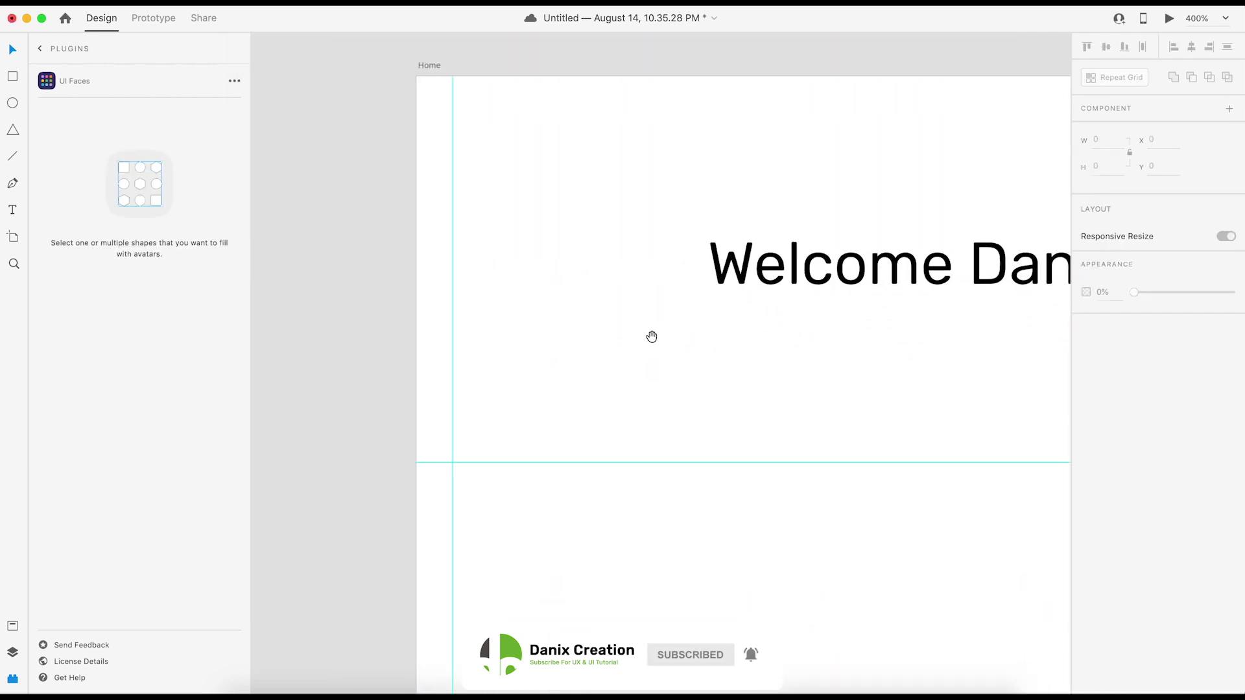
{"action": "key", "text": "r"}
{"action": "left_click_drag", "start_coordinate": [423, 211], "coordinate": [608, 260]}
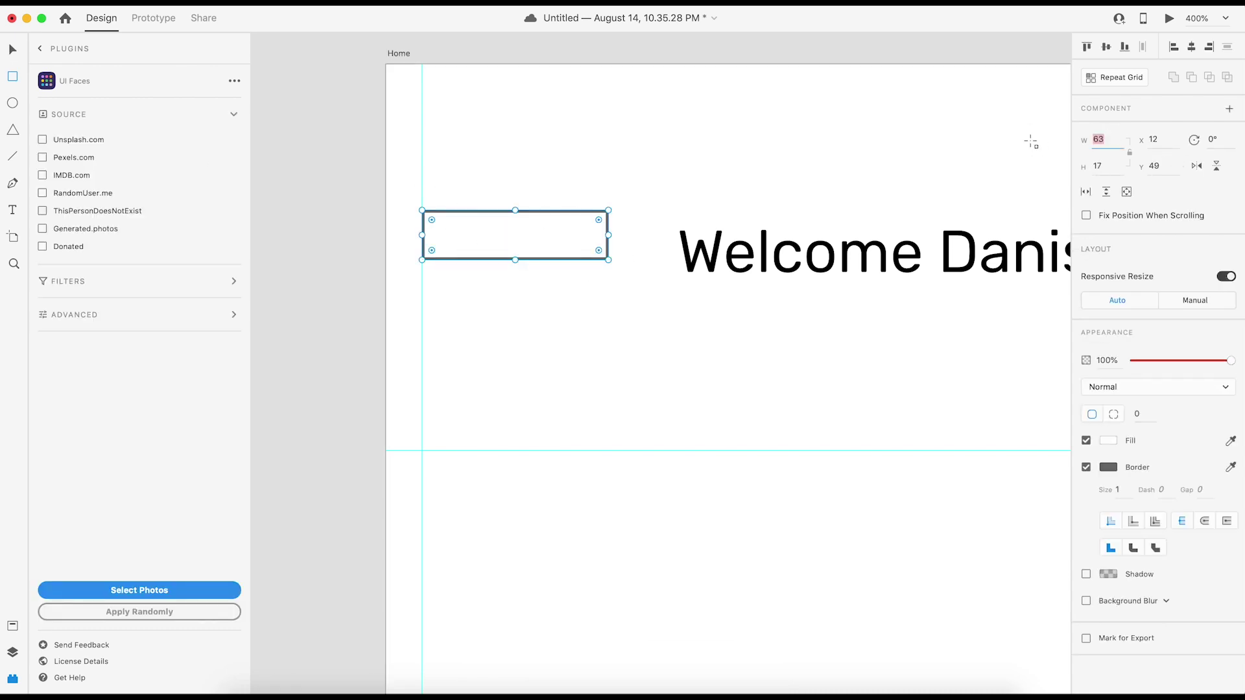
{"action": "type", "text": "36"}
{"action": "key", "text": "Return"}
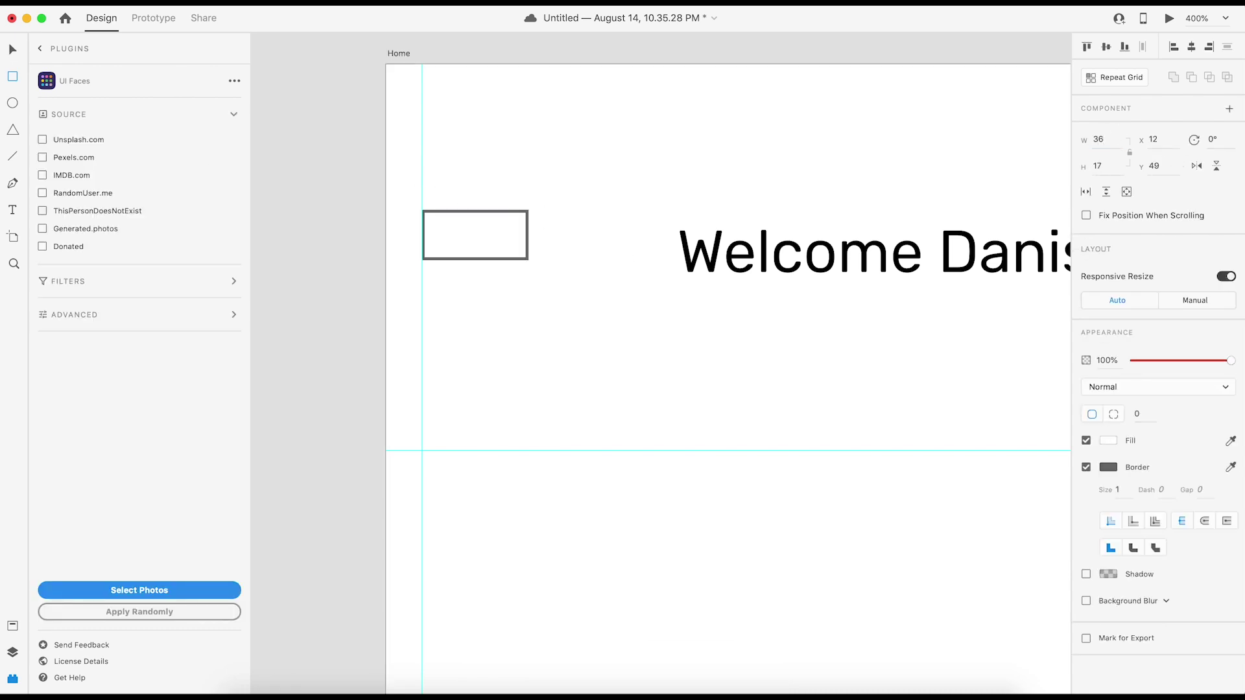
{"action": "left_click", "coordinate": [1095, 166]}
{"action": "type", "text": "5"}
{"action": "key", "text": "Return"}
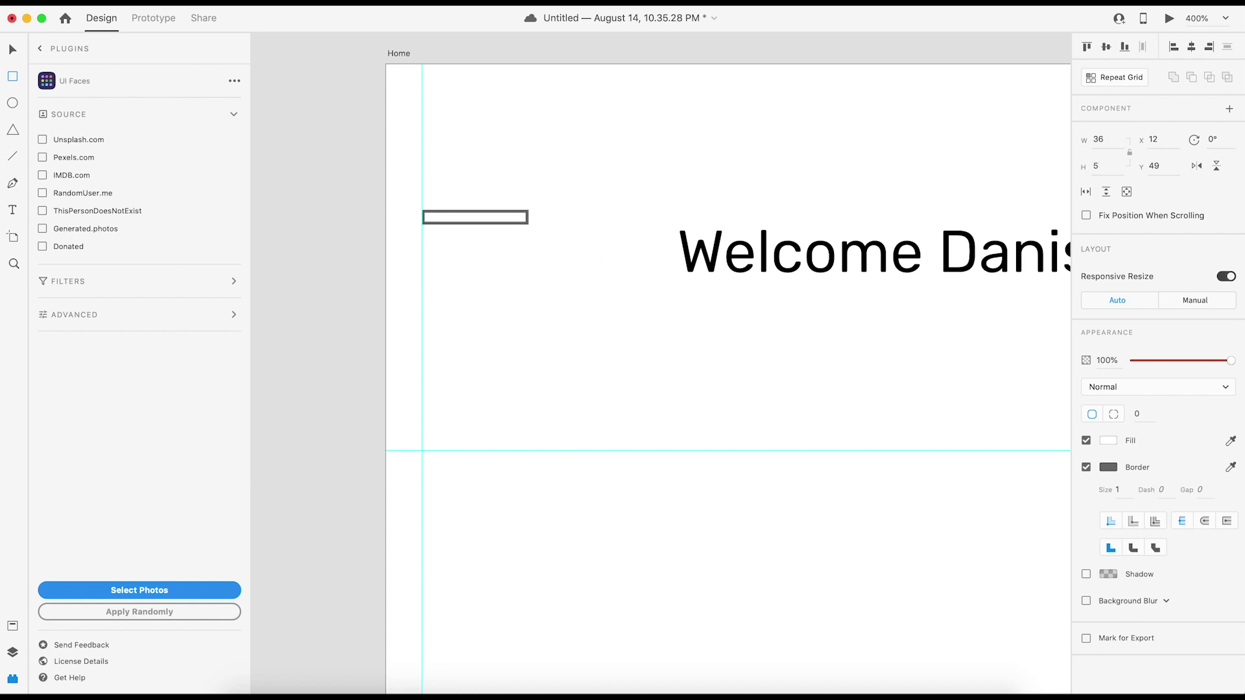
Give the small bar a corner radius of 12, remove its border and fill it with black
{"action": "left_click", "coordinate": [8, 53]}
{"action": "left_click", "coordinate": [1137, 414]}
{"action": "type", "text": "12"}
{"action": "key", "text": "Return"}
{"action": "left_click", "coordinate": [1086, 467]}
{"action": "left_click", "coordinate": [1109, 440]}
{"action": "left_click_drag", "start_coordinate": [1001, 442], "coordinate": [917, 488]}
{"action": "left_click", "coordinate": [347, 182]}
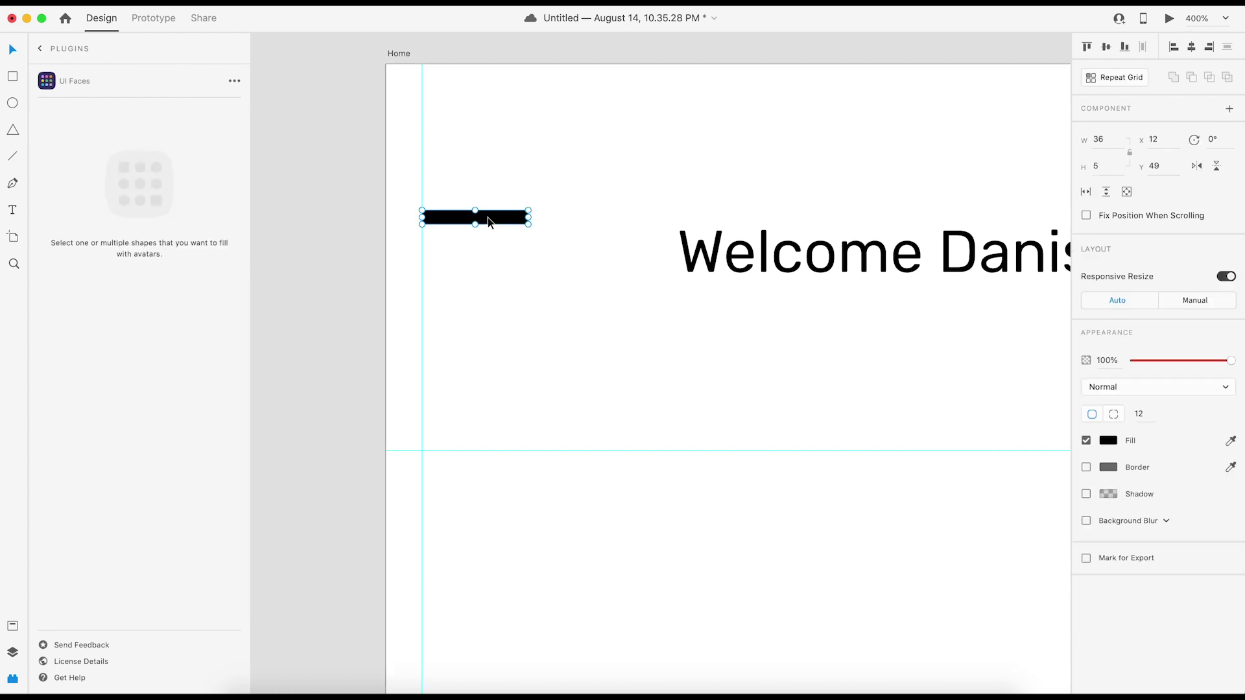
Duplicate the black bar downward to make three evenly spaced bars and group them as a menu icon
{"action": "left_click_drag", "start_coordinate": [493, 220], "coordinate": [495, 274]}
{"action": "left_click_drag", "start_coordinate": [568, 208], "coordinate": [480, 285]}
{"action": "key", "text": "super+g"}
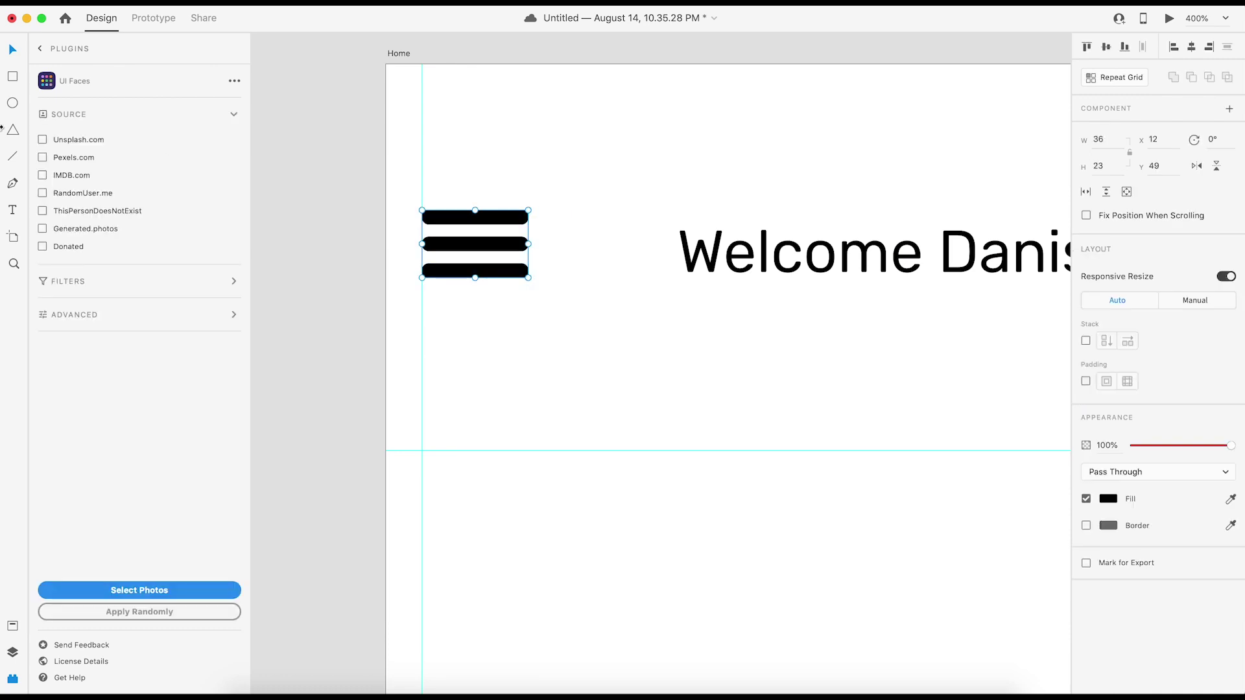
Rename the menu icon's group as Navigation
{"action": "left_click", "coordinate": [12, 652]}
{"action": "double_click", "coordinate": [73, 108]}
{"action": "type", "text": "Navigat"}
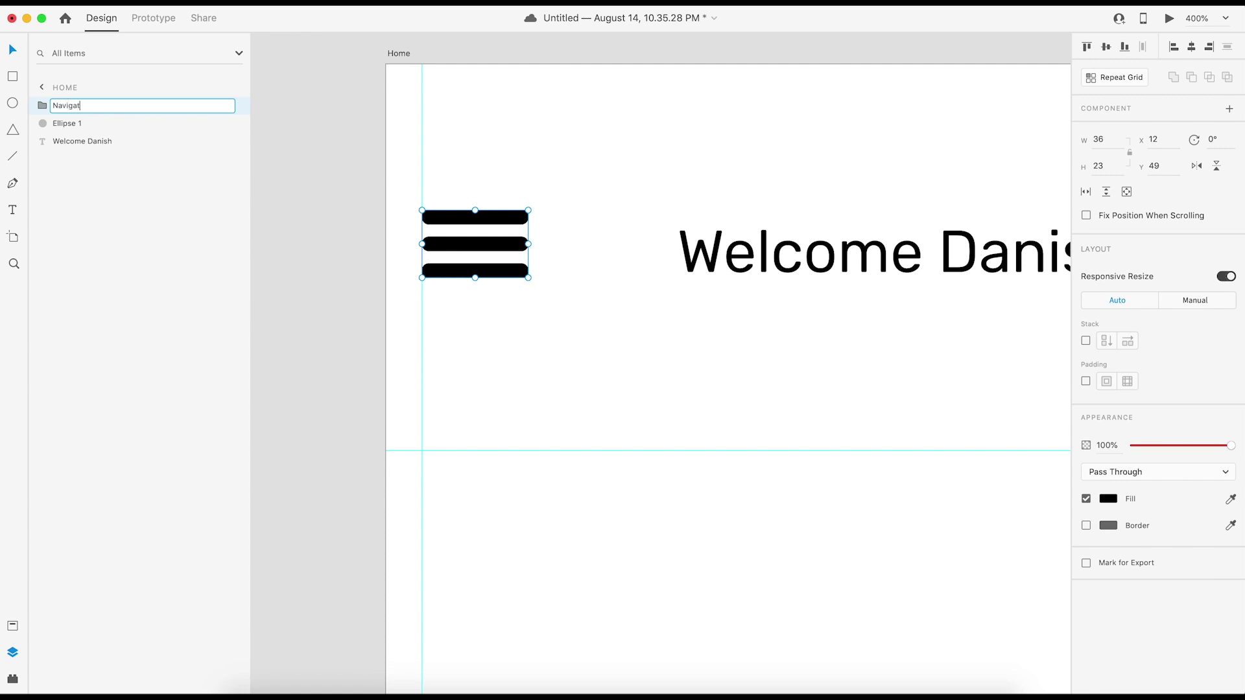
{"action": "type", "text": "ion"}
{"action": "left_click", "coordinate": [68, 124]}
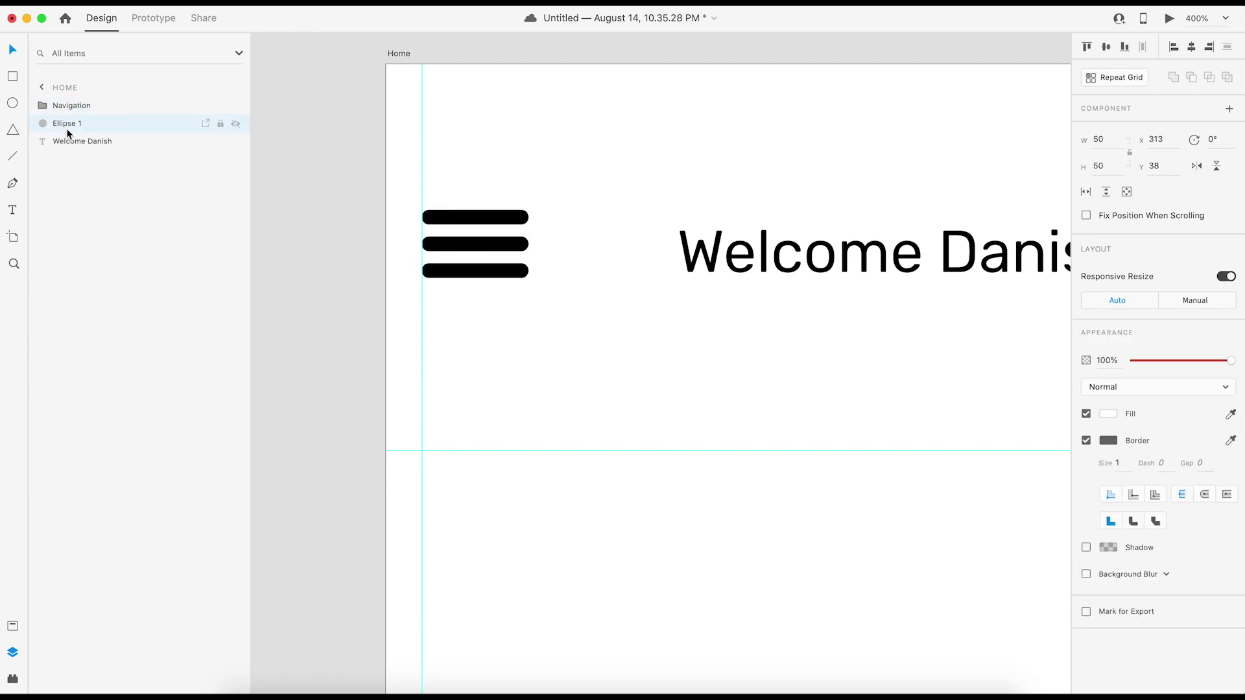
Align the menu icon, the welcome text and the profile photo vertically on their middles
{"action": "key", "text": "super+0"}
{"action": "left_click_drag", "start_coordinate": [755, 400], "coordinate": [599, 309]}
{"action": "left_click_drag", "start_coordinate": [389, 216], "coordinate": [828, 237]}
{"action": "left_click", "coordinate": [1107, 47]}
{"action": "left_click", "coordinate": [895, 132]}
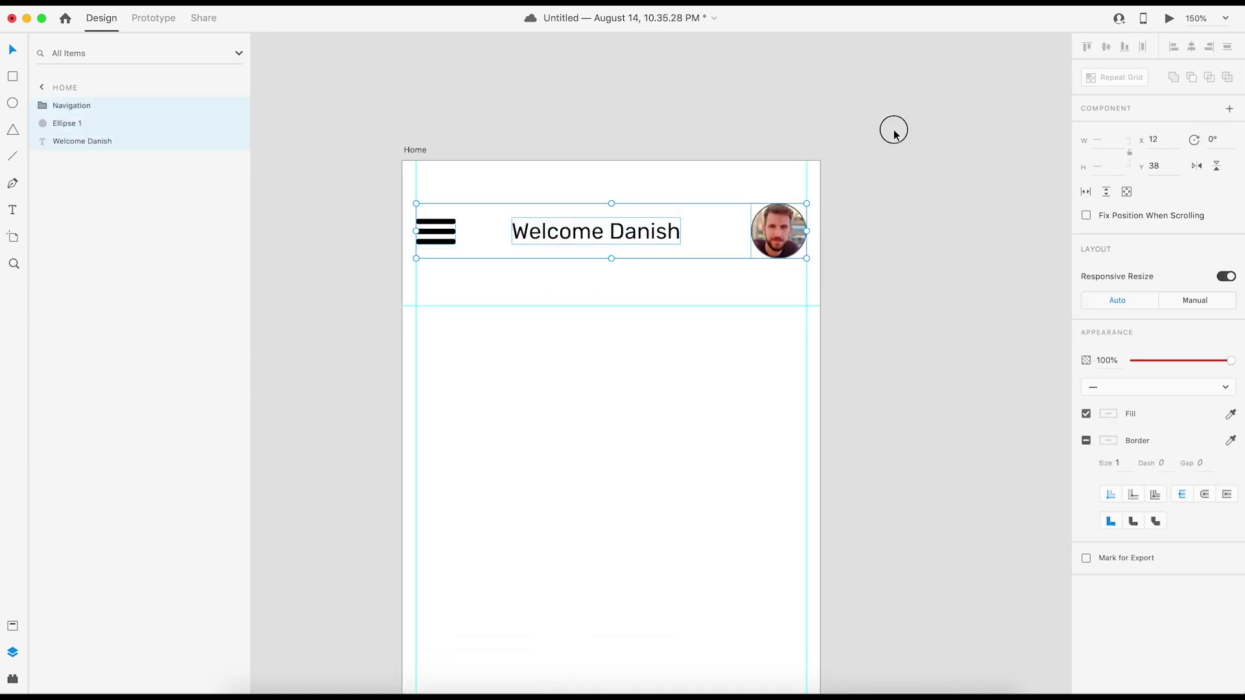
Add the text "Your Trips" below the menu icon
{"action": "left_click_drag", "start_coordinate": [908, 234], "coordinate": [912, 184]}
{"action": "left_click_drag", "start_coordinate": [463, 232], "coordinate": [524, 243]}
{"action": "scroll", "coordinate": [525, 243], "scroll_direction": "down", "scroll_amount": 1}
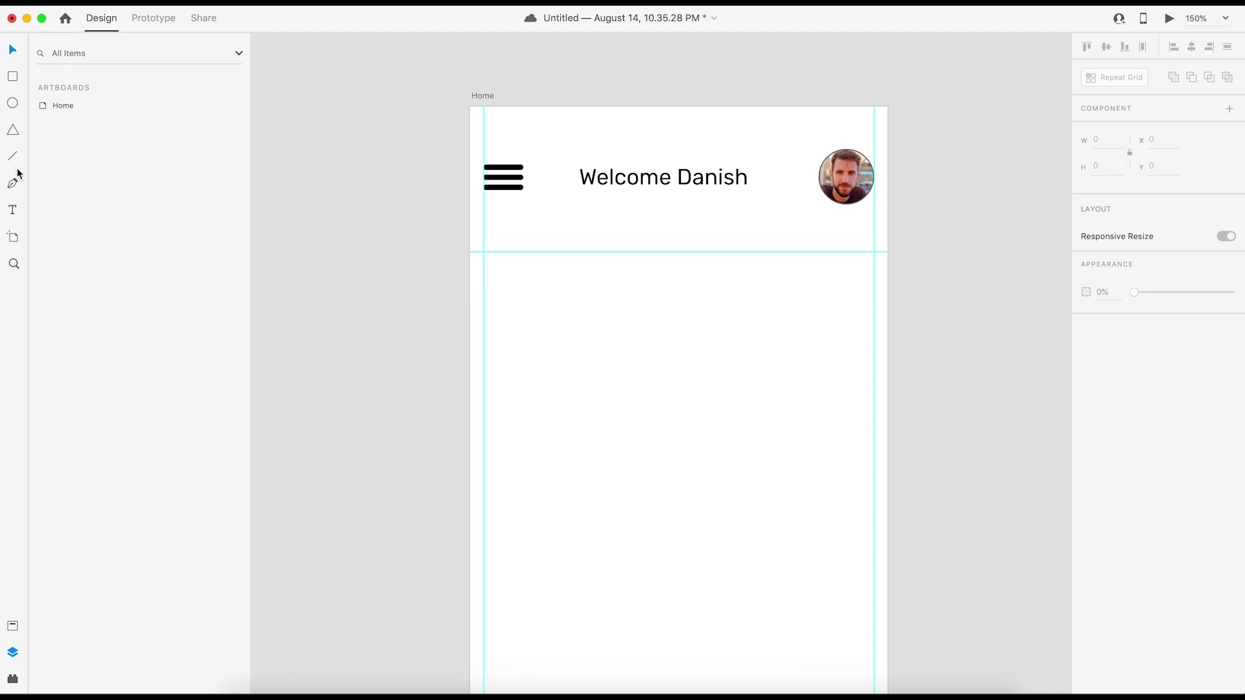
{"action": "left_click", "coordinate": [12, 210]}
{"action": "left_click", "coordinate": [525, 243]}
{"action": "type", "text": "Your Trips"}
{"action": "left_click", "coordinate": [13, 50]}
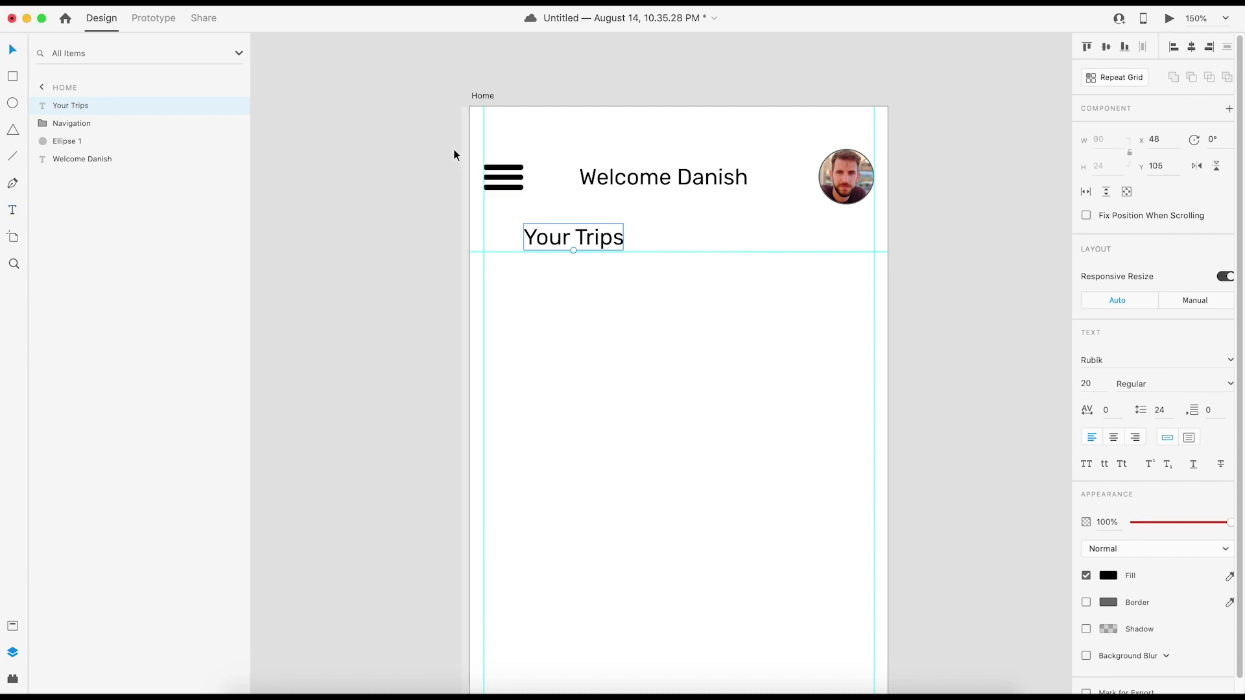
Move the menu icon, welcome text and profile photo up together by 20 to Y 18
{"action": "left_click_drag", "start_coordinate": [453, 148], "coordinate": [830, 192]}
{"action": "key", "text": "shift+Up"}
{"action": "key", "text": "shift+Up"}
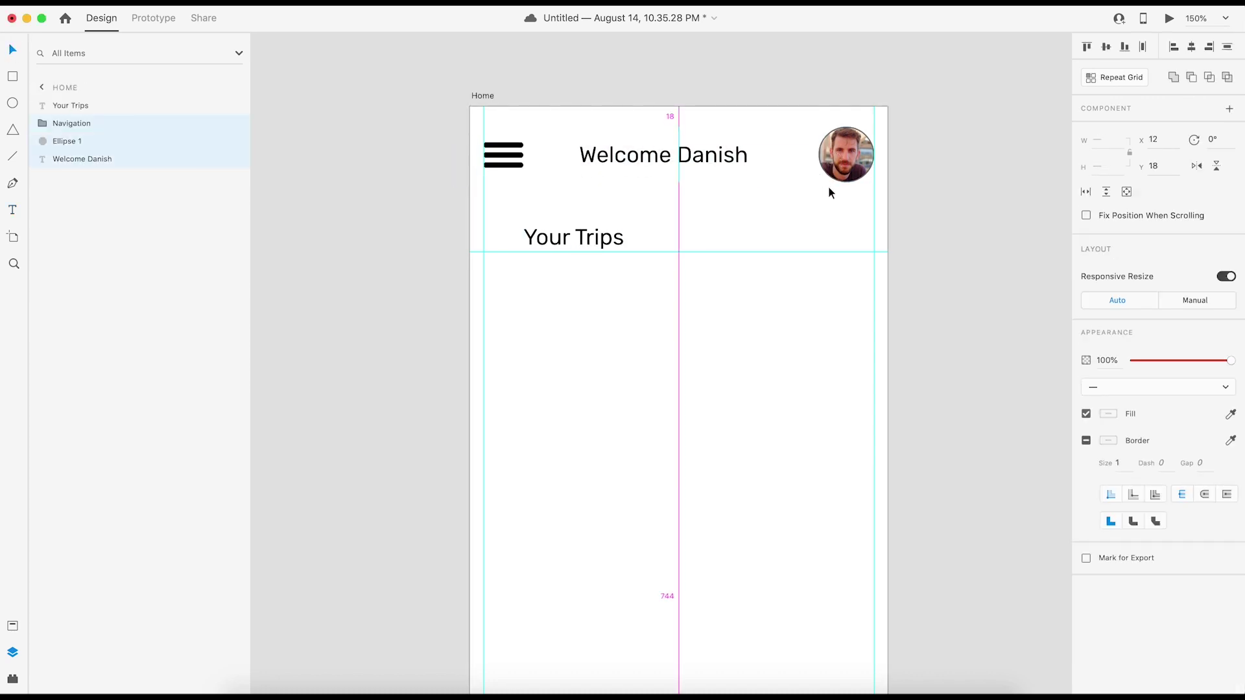
Move the "Your Trips" heading to the left margin guide and set its font size to 30
{"action": "left_click", "coordinate": [552, 234]}
{"action": "left_click_drag", "start_coordinate": [552, 235], "coordinate": [513, 235]}
{"action": "left_click", "coordinate": [1087, 383]}
{"action": "key", "text": "Up"}
{"action": "key", "text": "Up"}
{"action": "key", "text": "Up"}
{"action": "key", "text": "Up"}
{"action": "key", "text": "Up"}
{"action": "key", "text": "Up"}
{"action": "key", "text": "Up"}
{"action": "key", "text": "Up"}
{"action": "key", "text": "Up"}
{"action": "key", "text": "Up"}
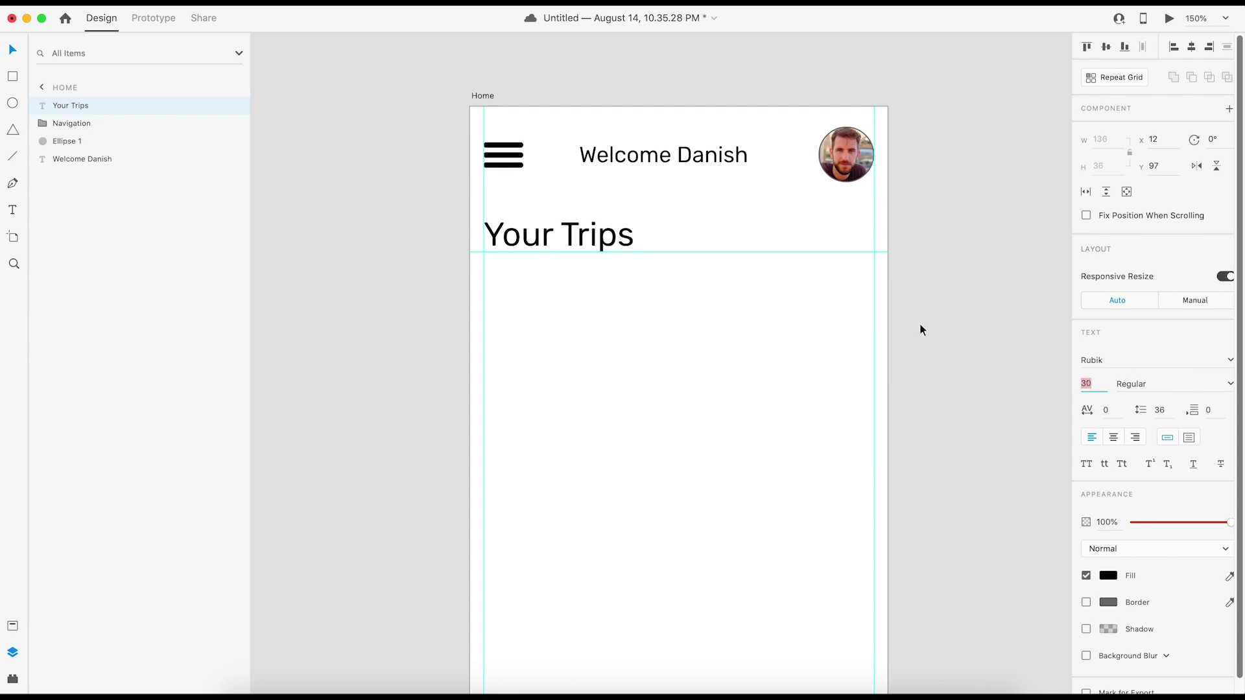
Make the "Your Trips" heading bold and position it just above the horizontal guide
{"action": "left_click", "coordinate": [1231, 384]}
{"action": "left_click", "coordinate": [1128, 486]}
{"action": "left_click", "coordinate": [959, 375]}
{"action": "left_click_drag", "start_coordinate": [627, 250], "coordinate": [576, 238]}
Group the top row with the "Your Trips" heading and name the group Header
{"action": "left_click_drag", "start_coordinate": [434, 122], "coordinate": [934, 305]}
{"action": "key", "text": "super+g"}
{"action": "double_click", "coordinate": [78, 105]}
{"action": "type", "text": "Header"}
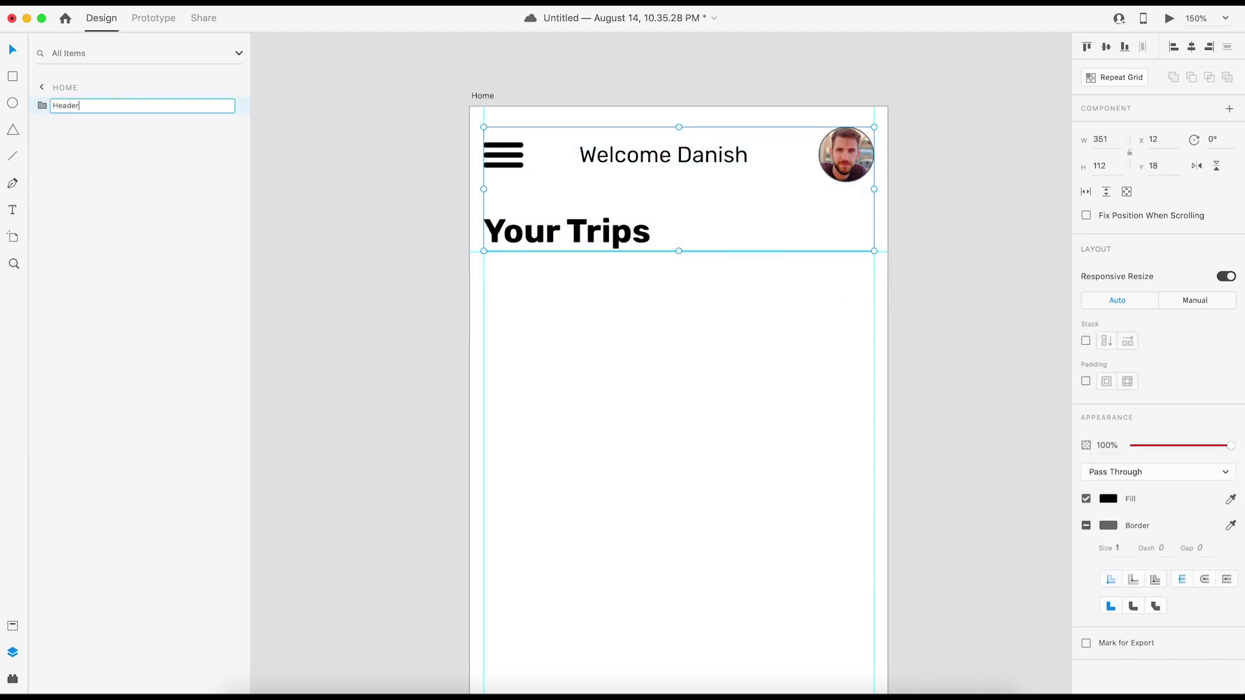
{"action": "left_click", "coordinate": [578, 305]}
{"action": "scroll", "coordinate": [713, 281], "scroll_direction": "down", "scroll_amount": 3}
{"action": "scroll", "coordinate": [713, 281], "scroll_direction": "right", "scroll_amount": 2}
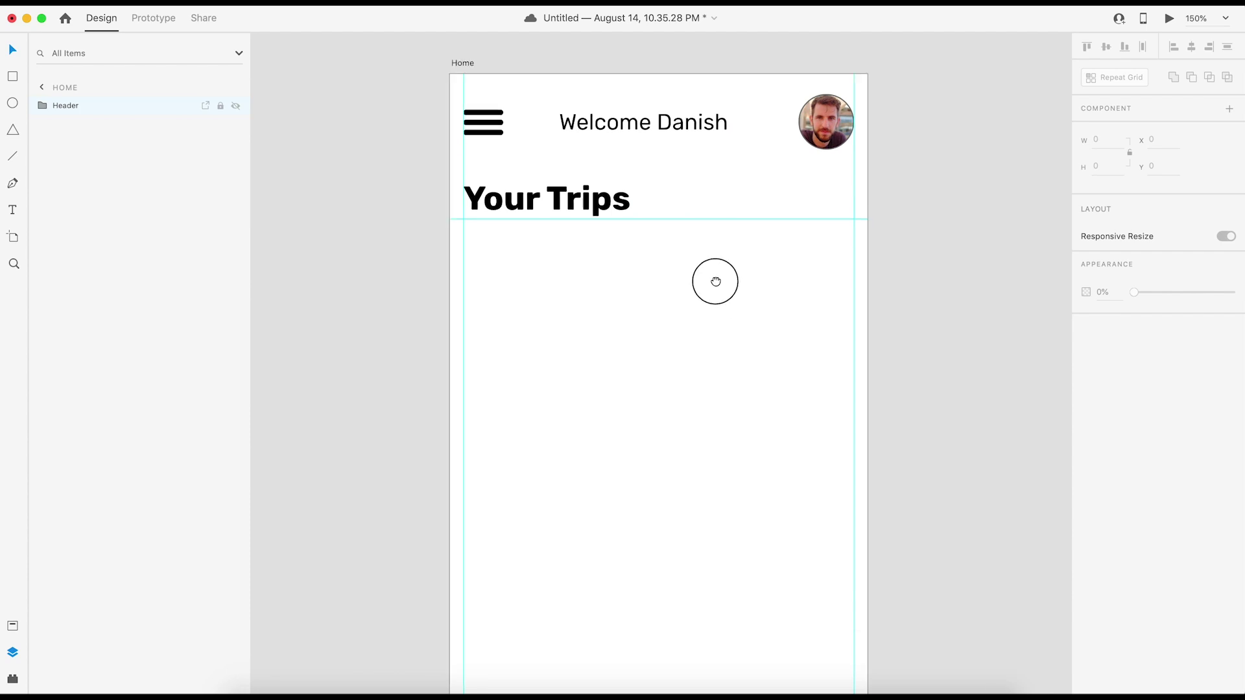
{"action": "double_click", "coordinate": [634, 103]}
{"action": "left_click", "coordinate": [1109, 426]}
{"action": "left_click", "coordinate": [932, 199]}
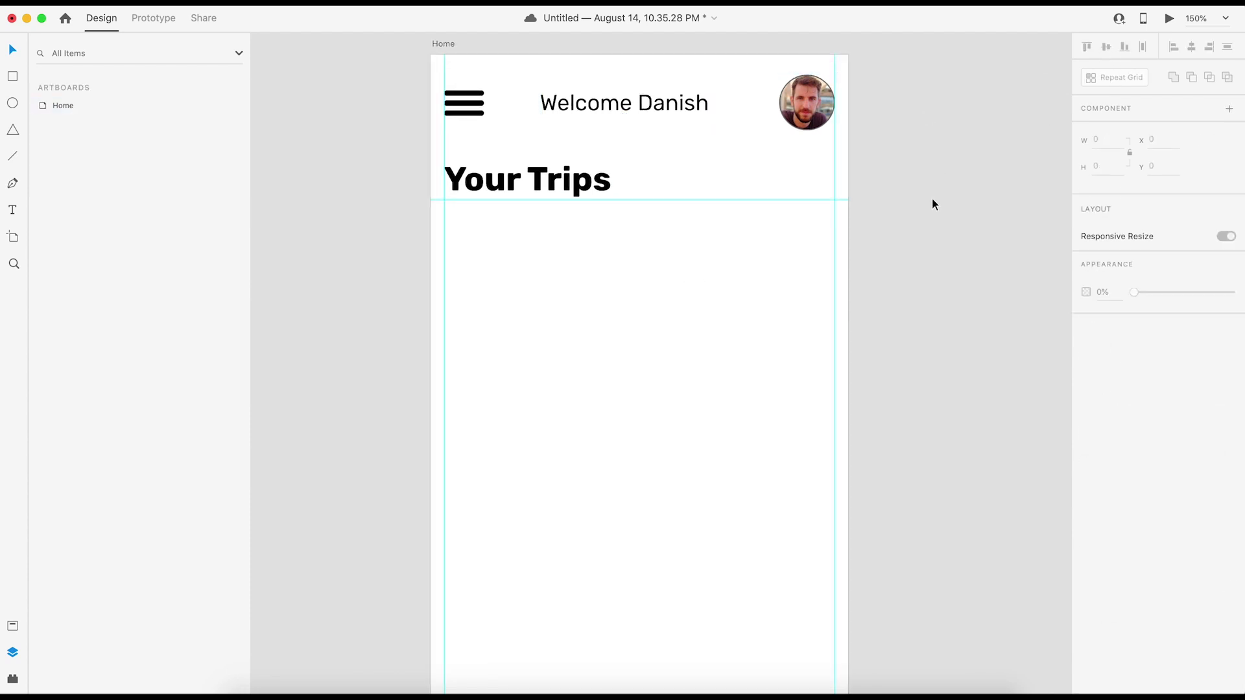
Draw a rectangle between the margin guides below the header, 351 wide and 380 high
{"action": "left_click_drag", "start_coordinate": [916, 272], "coordinate": [927, 233]}
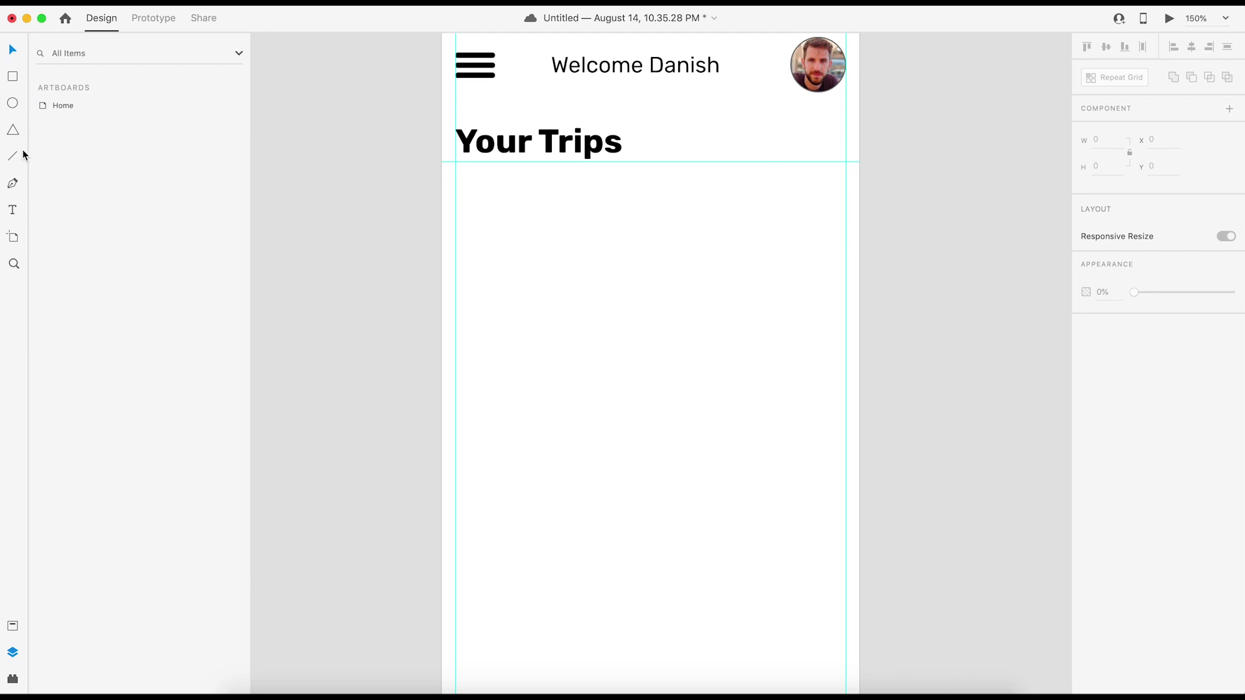
{"action": "key", "text": "r"}
{"action": "left_click_drag", "start_coordinate": [457, 188], "coordinate": [846, 557]}
{"action": "left_click", "coordinate": [1109, 166]}
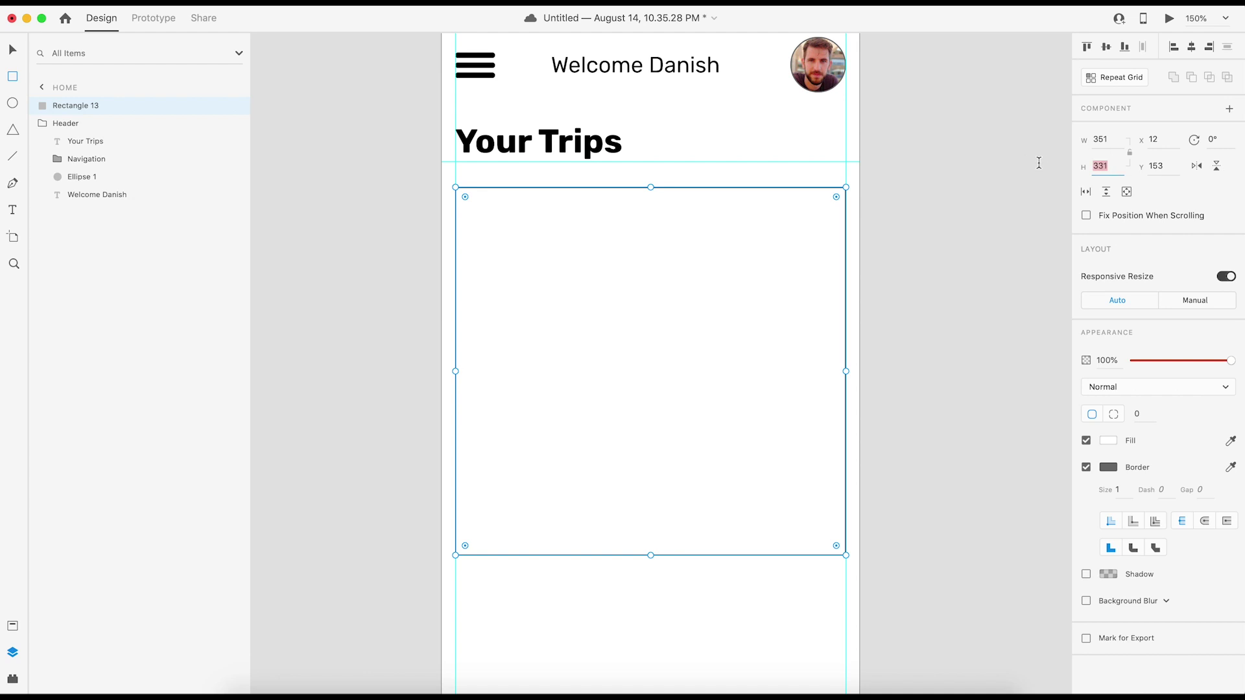
{"action": "type", "text": "380"}
{"action": "key", "text": "Return"}
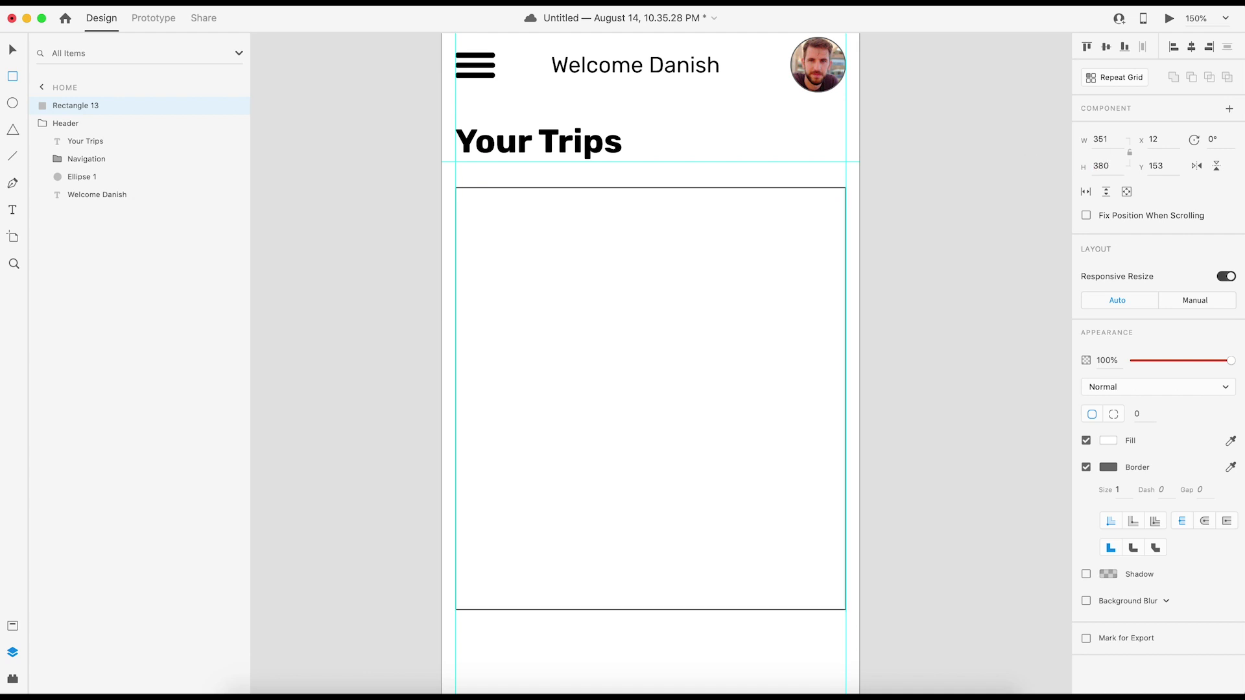
Set the large rectangle's corner radius to 12 and remove its border
{"action": "left_click", "coordinate": [6, 56]}
{"action": "left_click_drag", "start_coordinate": [878, 328], "coordinate": [853, 186]}
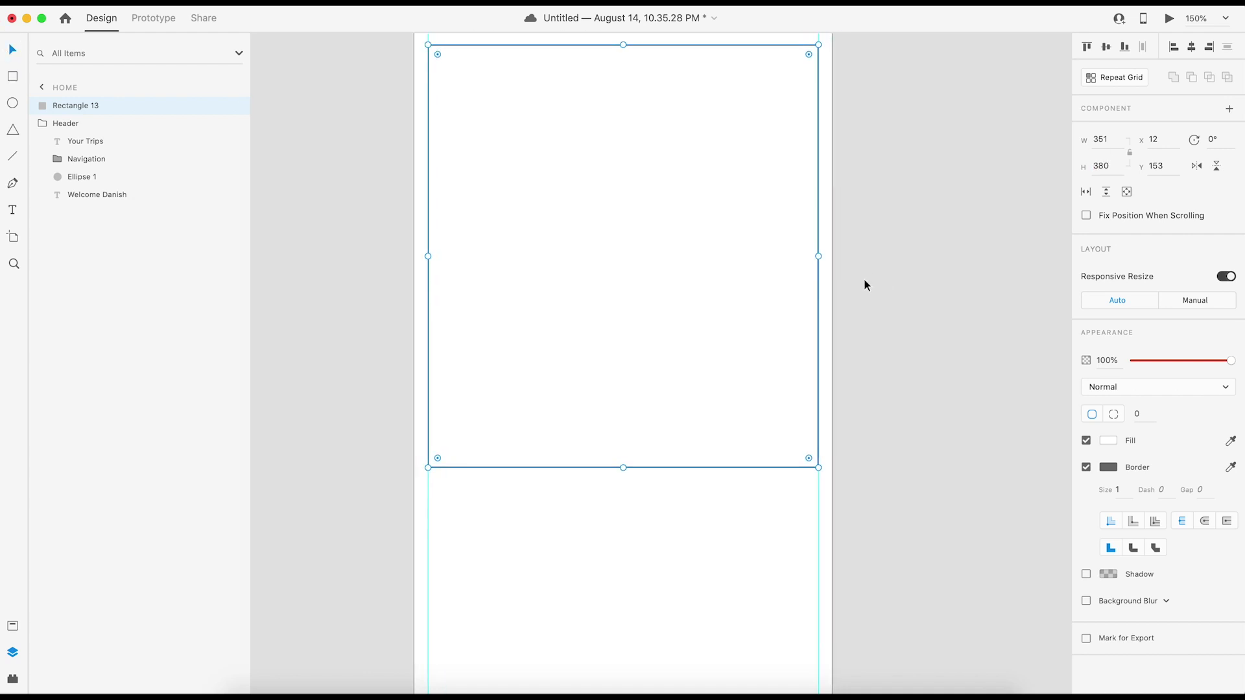
{"action": "key", "text": "super+minus"}
{"action": "scroll", "coordinate": [848, 322], "scroll_direction": "up", "scroll_amount": 1}
{"action": "left_click", "coordinate": [584, 351]}
{"action": "left_click", "coordinate": [1150, 409]}
{"action": "key", "text": "Return"}
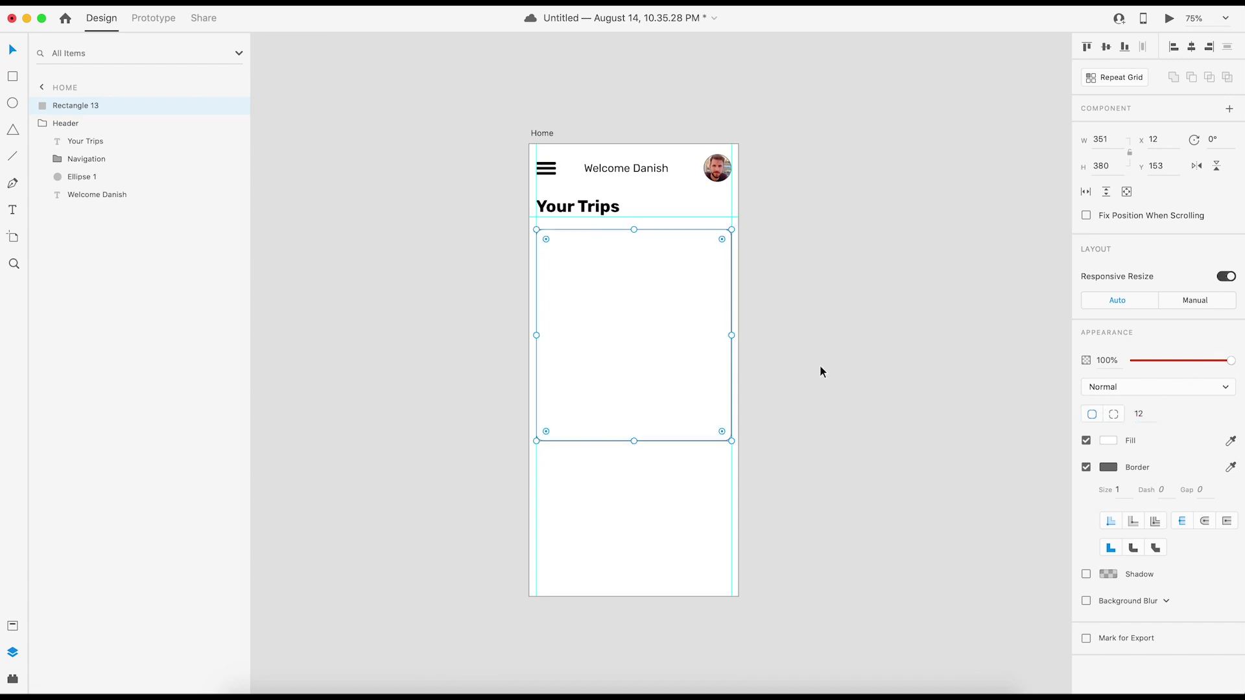
{"action": "left_click", "coordinate": [1086, 467]}
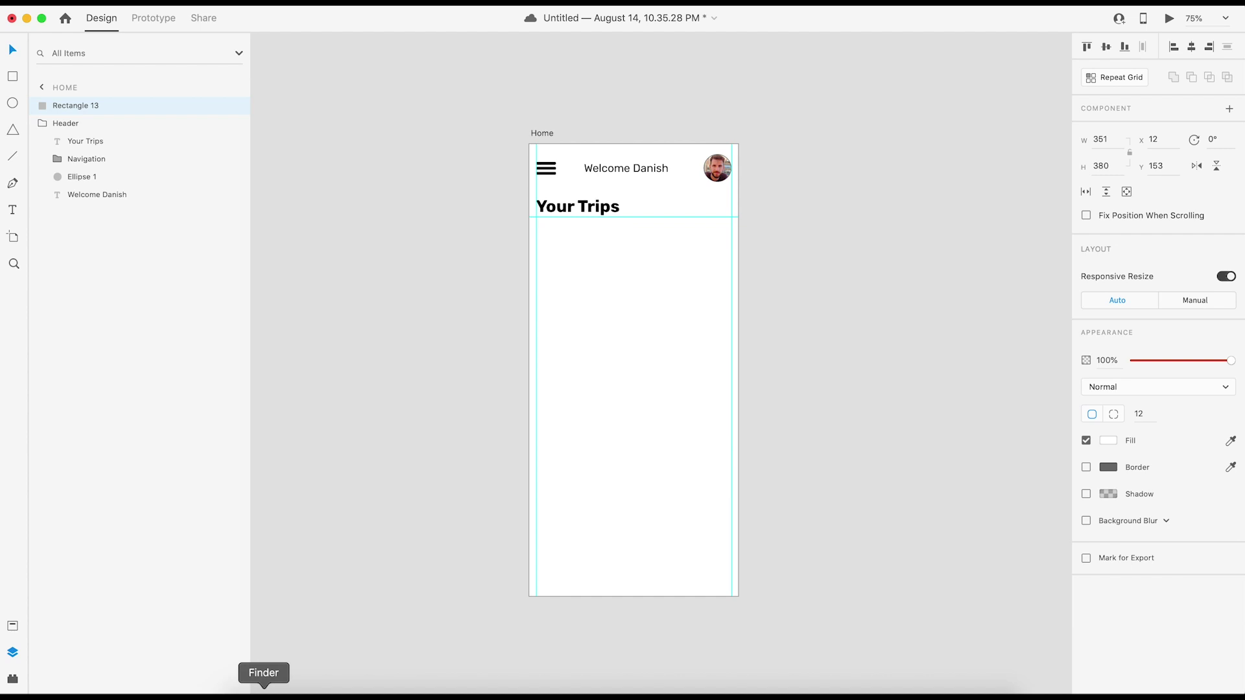
Switch to Finder, open the My Trip app folder on the Desktop, and move the window beside the artboard
{"action": "left_click", "coordinate": [263, 693]}
{"action": "left_click", "coordinate": [49, 94]}
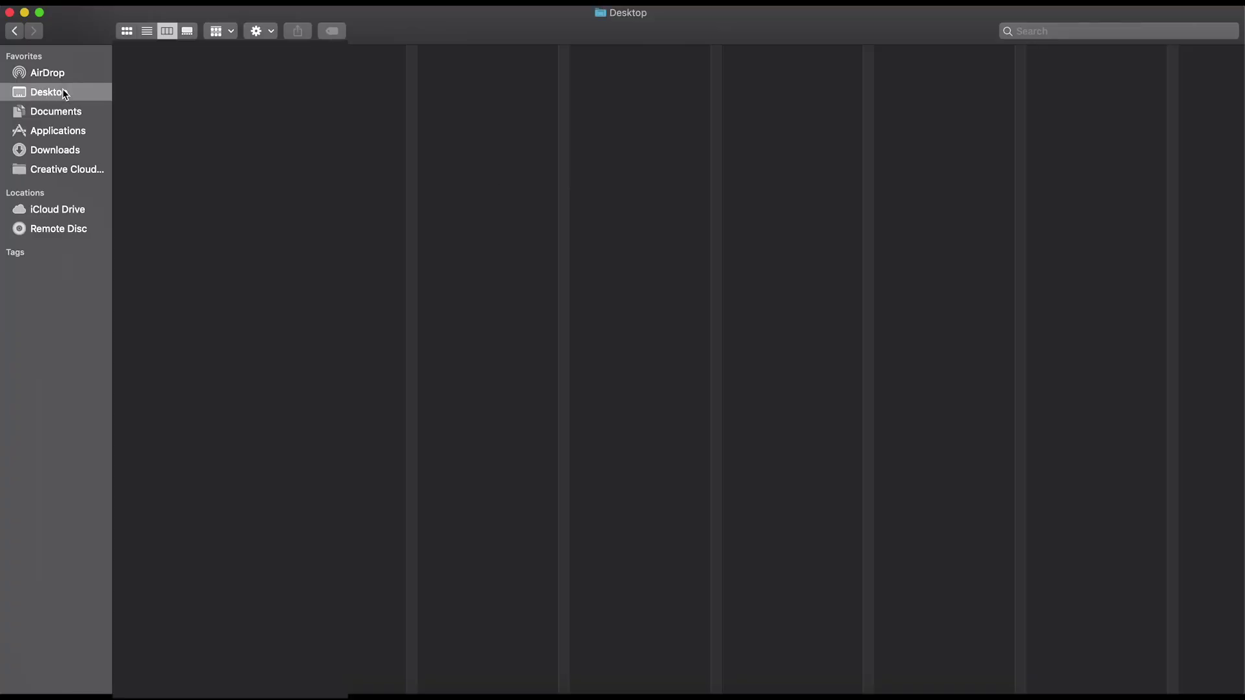
{"action": "key", "text": "Down"}
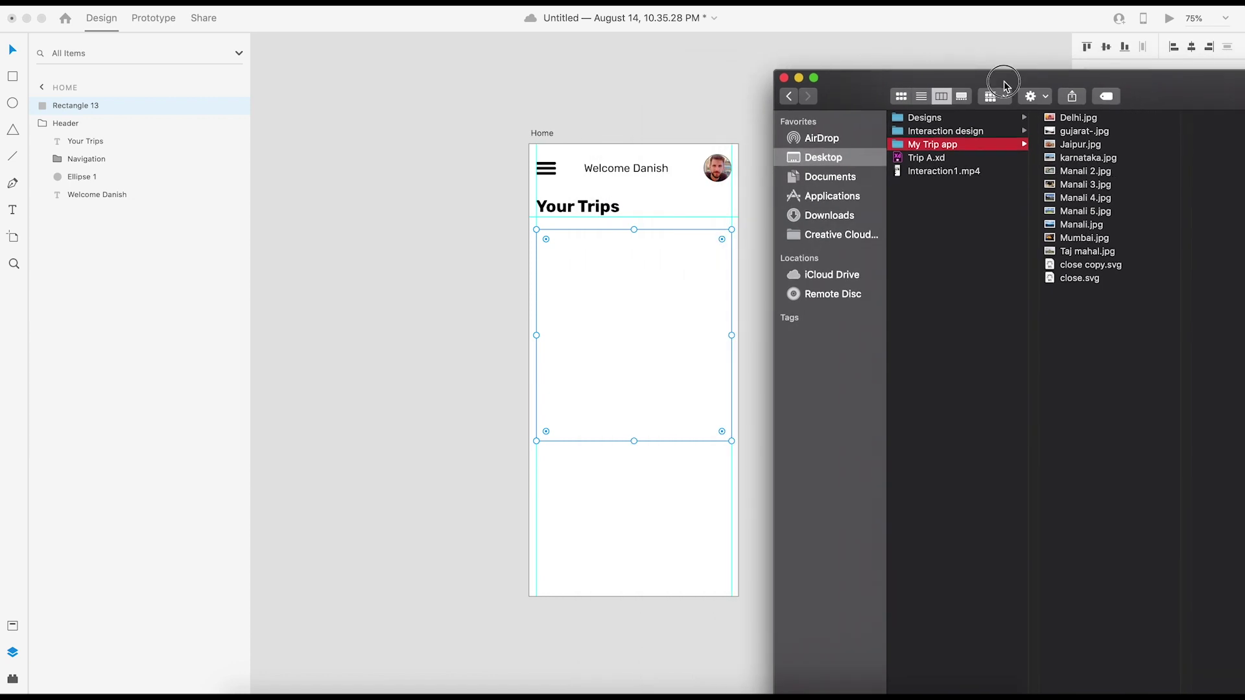
{"action": "left_click_drag", "start_coordinate": [1005, 86], "coordinate": [1066, 83]}
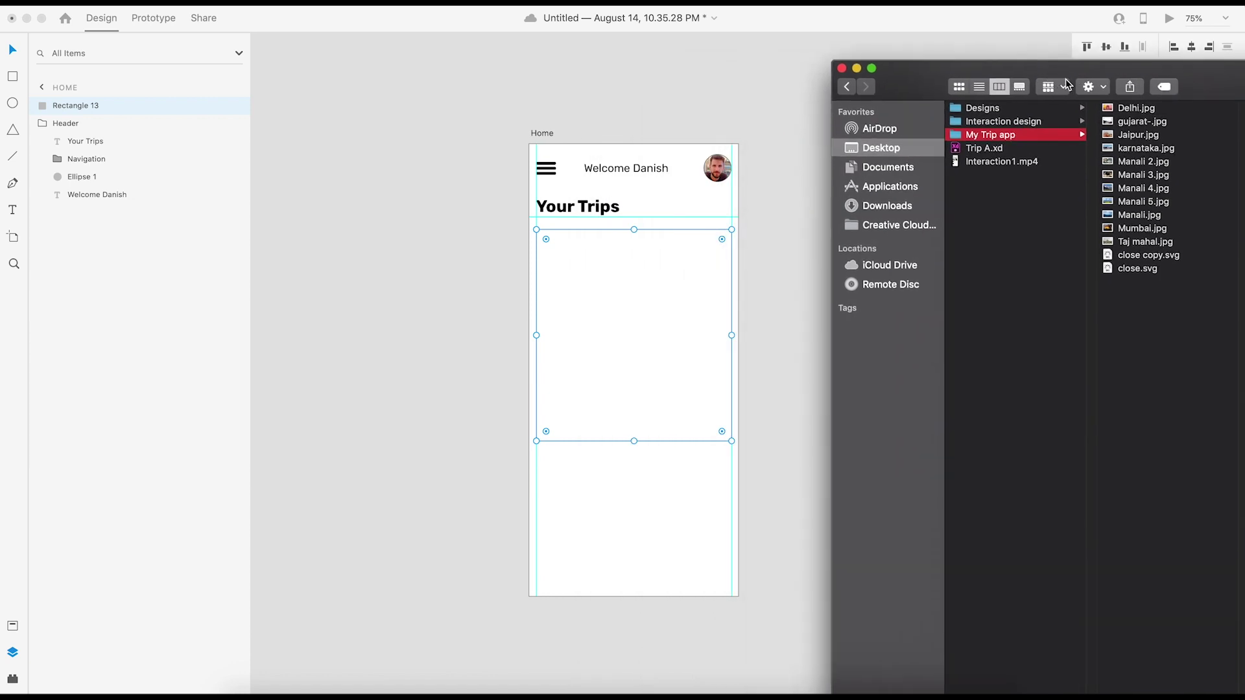
Fill the rounded rectangle with the Manali.jpg image and shift the picture sideways within its frame
{"action": "left_click", "coordinate": [1132, 164]}
{"action": "left_click_drag", "start_coordinate": [1144, 230], "coordinate": [702, 294]}
{"action": "left_click", "coordinate": [642, 320]}
{"action": "double_click", "coordinate": [663, 356]}
{"action": "left_click_drag", "start_coordinate": [663, 357], "coordinate": [619, 357]}
{"action": "left_click", "coordinate": [874, 305]}
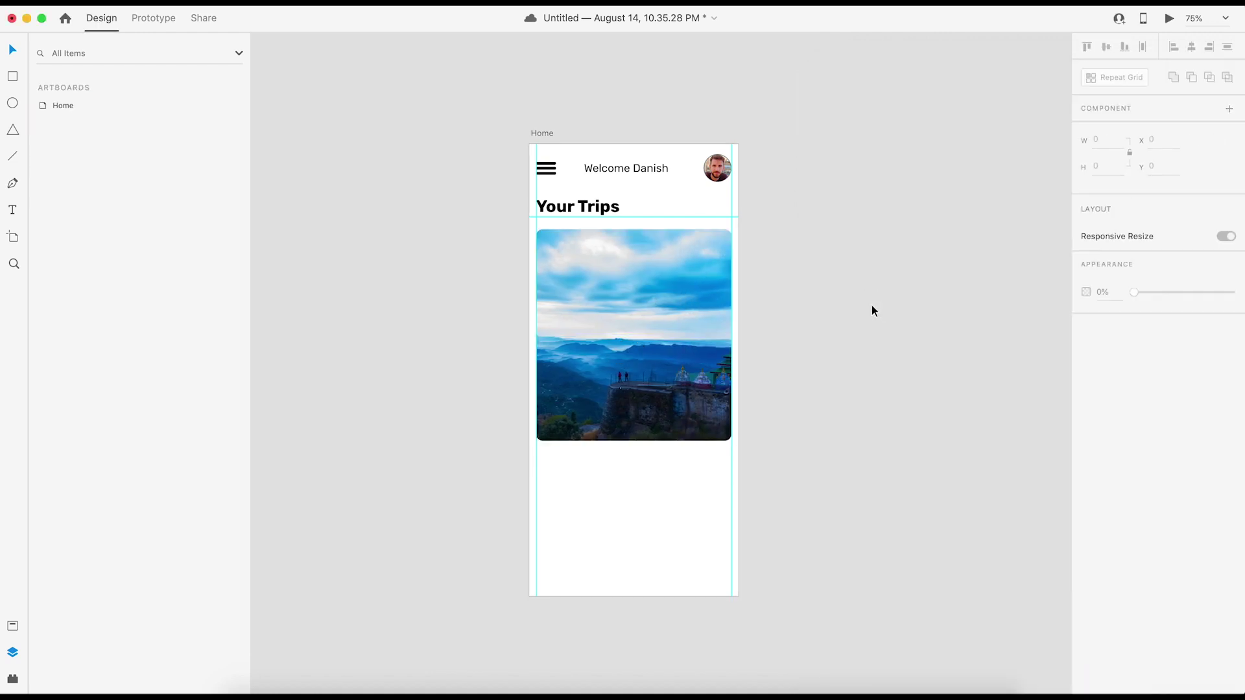
Add the text "June 2020" over the sky in the Manali picture
{"action": "scroll", "coordinate": [818, 350], "scroll_direction": "up", "scroll_amount": 5}
{"action": "left_click", "coordinate": [784, 325]}
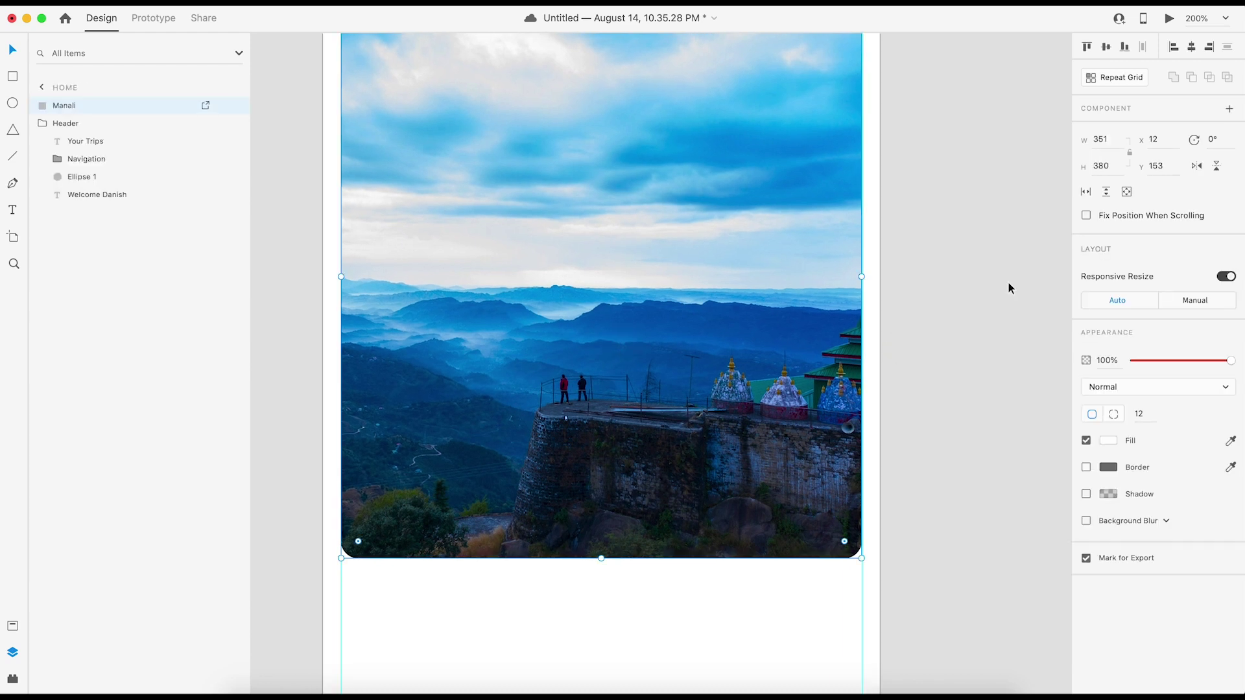
{"action": "scroll", "coordinate": [951, 261], "scroll_direction": "left", "scroll_amount": 2}
{"action": "scroll", "coordinate": [951, 261], "scroll_direction": "up", "scroll_amount": 1}
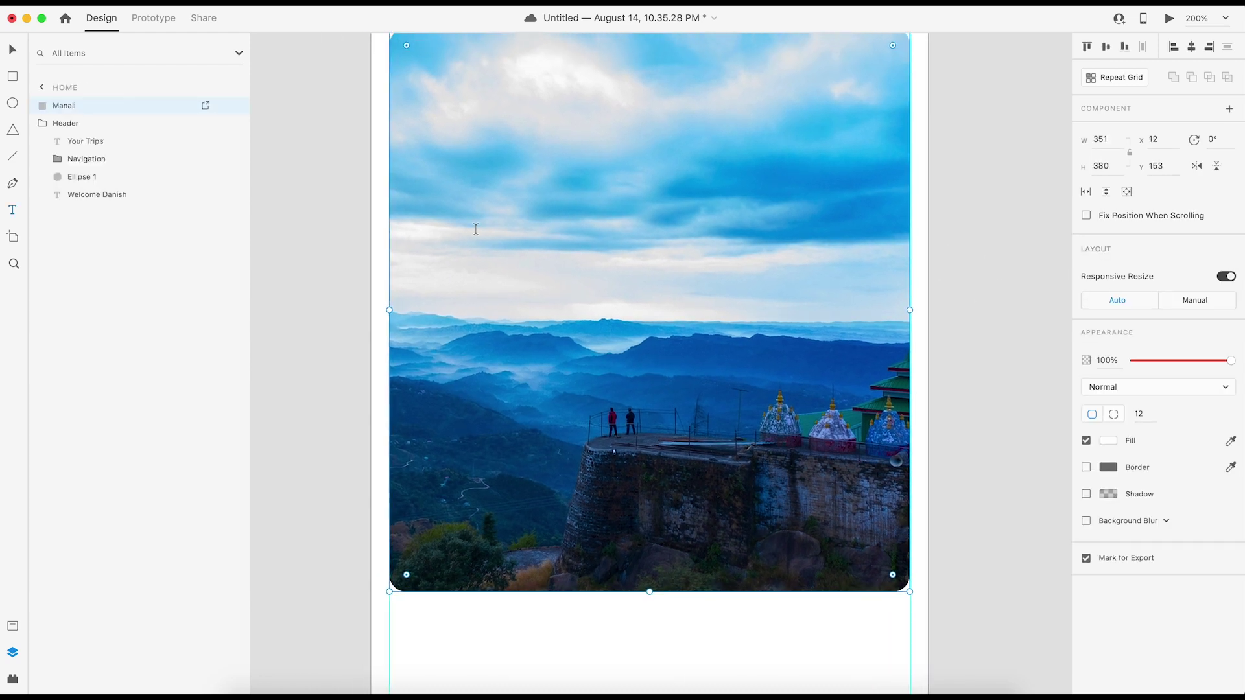
{"action": "left_click", "coordinate": [460, 218]}
{"action": "type", "text": "June 2020"}
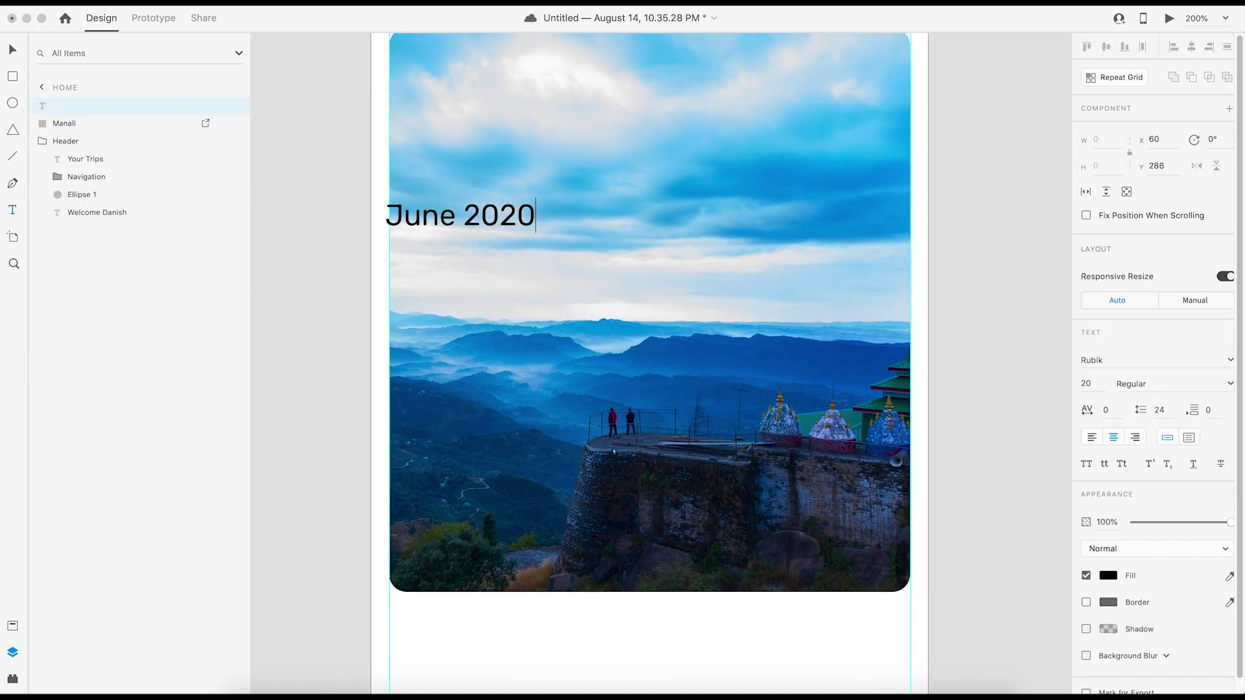
Move the "June 2020" text to the lower-left part of the Manali picture and set its font size to 15
{"action": "key", "text": "Escape"}
{"action": "left_click", "coordinate": [12, 49]}
{"action": "left_click_drag", "start_coordinate": [435, 224], "coordinate": [469, 405]}
{"action": "left_click", "coordinate": [1090, 384]}
{"action": "type", "text": "15"}
{"action": "key", "text": "Return"}
{"action": "left_click_drag", "start_coordinate": [465, 394], "coordinate": [458, 406]}
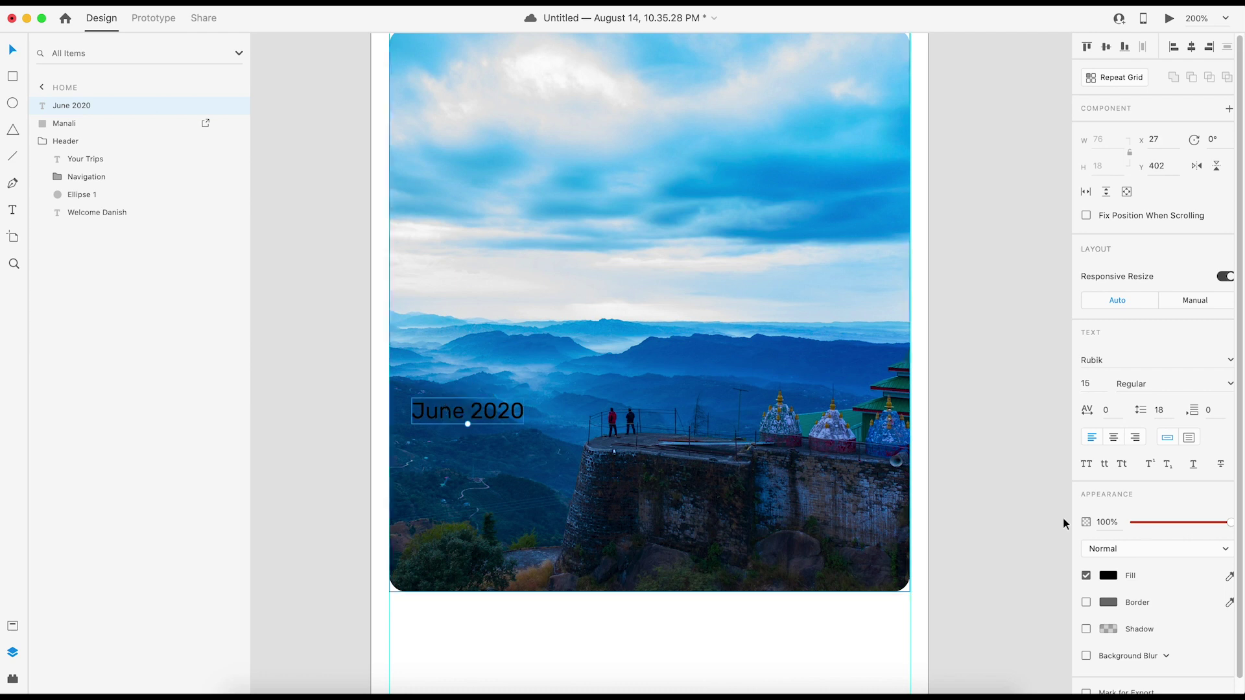
Give the "June 2020" text a white fill and 80% opacity
{"action": "left_click", "coordinate": [1102, 576]}
{"action": "left_click_drag", "start_coordinate": [992, 525], "coordinate": [935, 495]}
{"action": "mouse_move", "coordinate": [1231, 522]}
{"action": "left_mouse_down"}
{"action": "mouse_move", "coordinate": [1163, 524]}
{"action": "mouse_move", "coordinate": [1210, 522]}
{"action": "left_mouse_up"}
{"action": "left_click", "coordinate": [1120, 523]}
{"action": "key", "text": "Return"}
Duplicate the date text directly below and change the copy to "Trip to Manali from Aligarh" with "With friends" on a second line
{"action": "left_click_drag", "start_coordinate": [447, 412], "coordinate": [449, 458]}
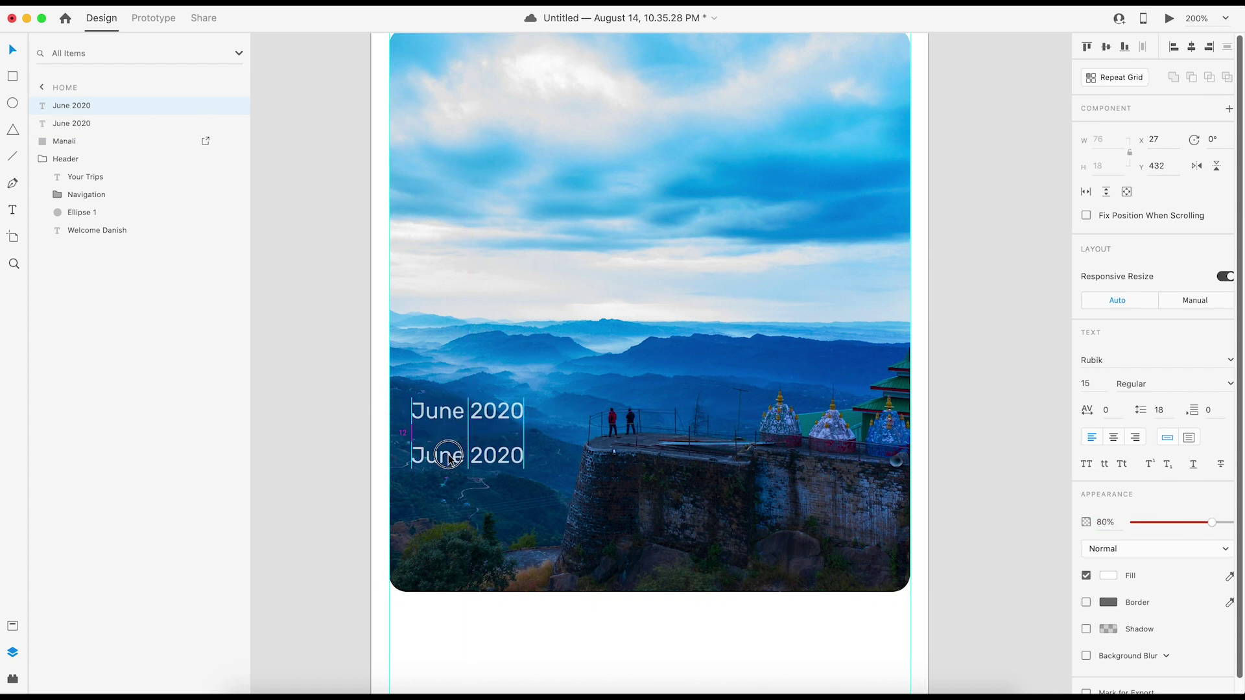
{"action": "double_click", "coordinate": [449, 459]}
{"action": "type", "text": "Y"}
{"action": "type", "text": "rip to Manal"}
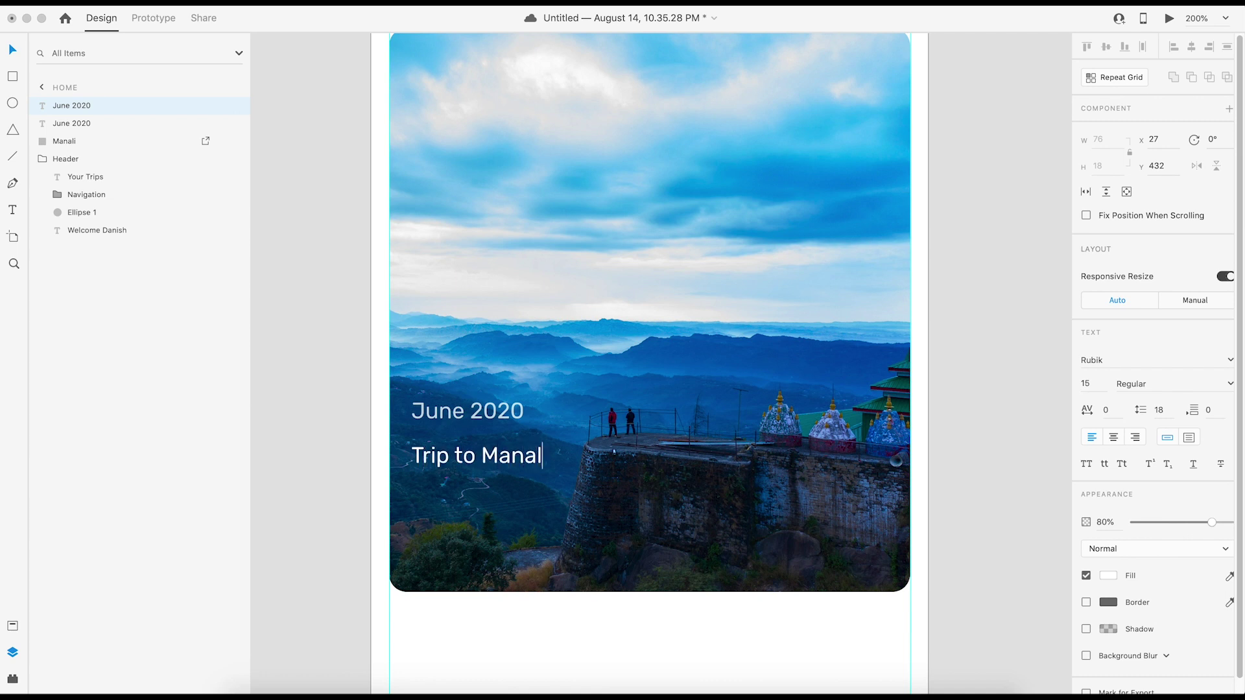
{"action": "type", "text": "i from Aligarth"}
{"action": "key", "text": "BackSpace"}
{"action": "key", "text": "BackSpace"}
{"action": "type", "text": "h"}
{"action": "key", "text": "Return"}
{"action": "type", "text": "with"}
{"action": "key", "text": "BackSpace"}
{"action": "key", "text": "BackSpace"}
{"action": "key", "text": "BackSpace"}
{"action": "key", "text": "BackSpace"}
{"action": "type", "text": "With fre"}
{"action": "key", "text": "BackSpace"}
{"action": "key", "text": "BackSpace"}
{"action": "type", "text": "ei"}
{"action": "key", "text": "BackSpace"}
{"action": "type", "text": "ro"}
{"action": "key", "text": "BackSpace"}
{"action": "type", "text": "iends"}
{"action": "key", "text": "Escape"}
Set the two-line trip text's line spacing to 22
{"action": "left_click", "coordinate": [1161, 410]}
{"action": "key", "text": "Up"}
{"action": "key", "text": "Up"}
{"action": "key", "text": "Up"}
{"action": "key", "text": "Up"}
{"action": "key", "text": "Up"}
{"action": "key", "text": "Down"}
Bring the date and trip texts closer together near the photo's lower edge and set the trip text's opacity to 100%
{"action": "left_click_drag", "start_coordinate": [433, 415], "coordinate": [445, 495]}
{"action": "left_click", "coordinate": [448, 469], "text": "shift"}
{"action": "left_click", "coordinate": [314, 399]}
{"action": "left_click_drag", "start_coordinate": [337, 389], "coordinate": [379, 257]}
{"action": "left_click", "coordinate": [506, 366]}
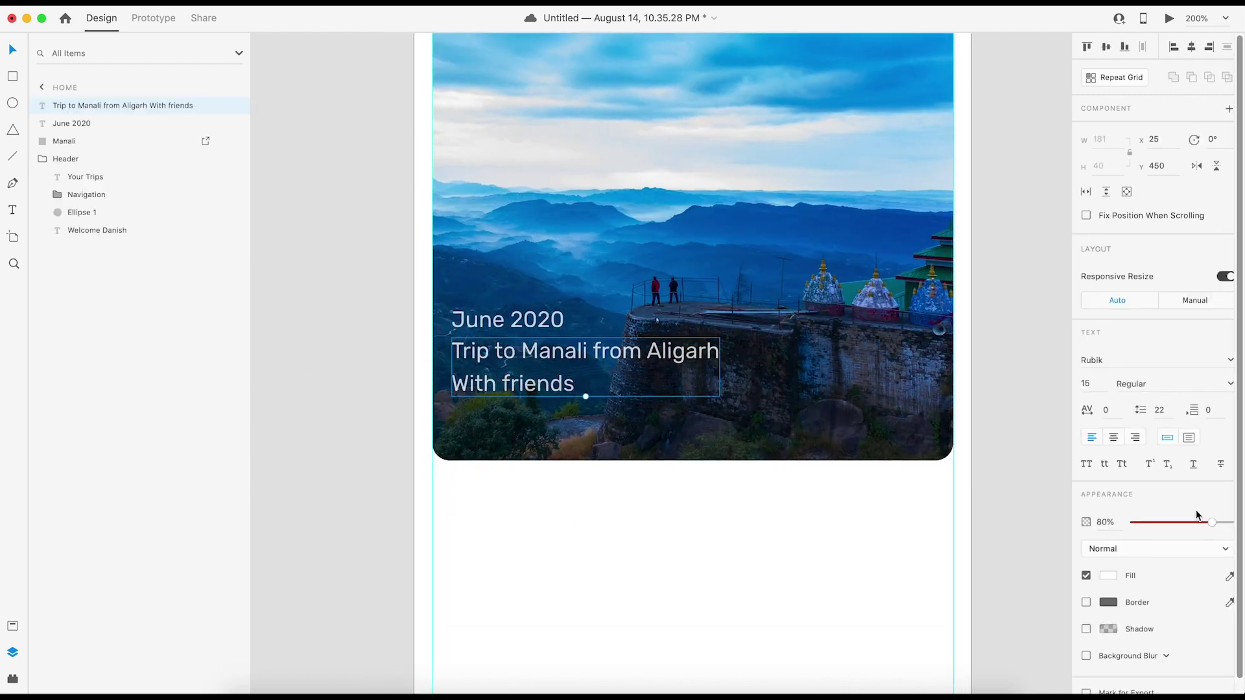
{"action": "left_click_drag", "start_coordinate": [1208, 522], "coordinate": [1237, 522]}
{"action": "left_click", "coordinate": [382, 317]}
Draw a 41 px circle overlapping the photo's lower edge, aligned with the trip text's left side, and remove its border
{"action": "key", "text": "super+plus"}
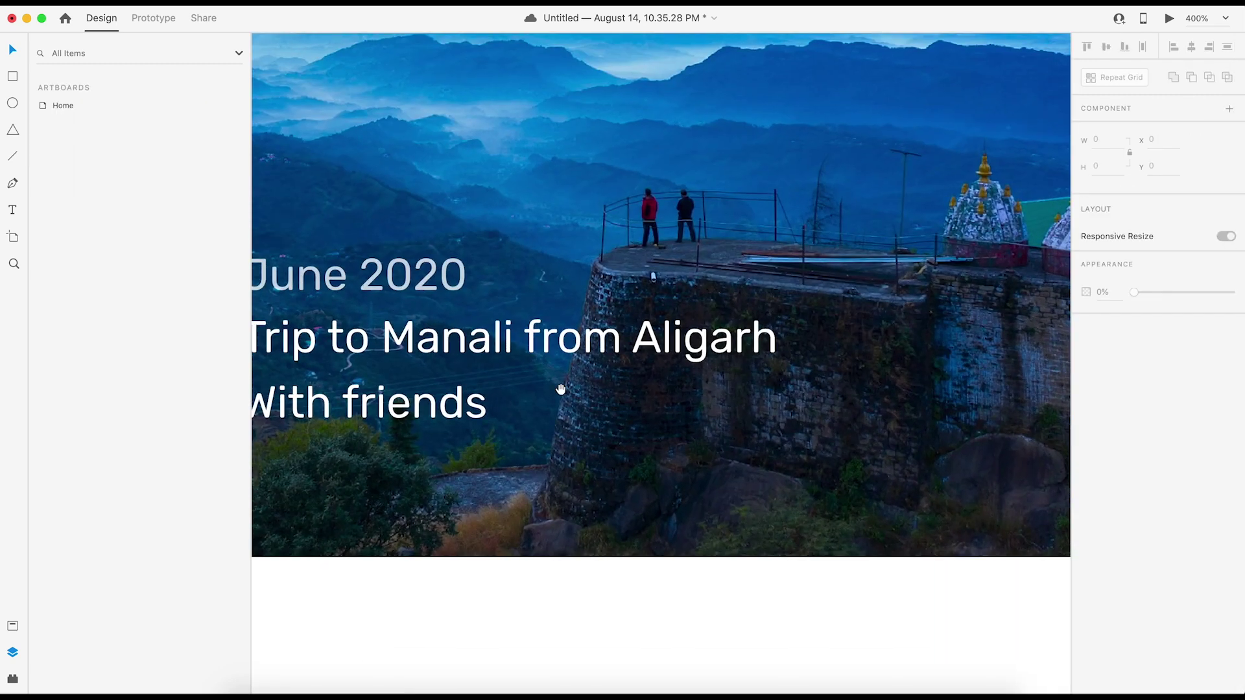
{"action": "left_click_drag", "start_coordinate": [558, 389], "coordinate": [673, 321]}
{"action": "left_click", "coordinate": [13, 103]}
{"action": "mouse_move", "coordinate": [363, 430]}
{"action": "left_mouse_down"}
{"action": "mouse_move", "coordinate": [391, 478]}
{"action": "mouse_move", "coordinate": [489, 561]}
{"action": "mouse_move", "coordinate": [485, 552]}
{"action": "left_mouse_up"}
{"action": "key", "text": "v"}
{"action": "left_click_drag", "start_coordinate": [403, 472], "coordinate": [398, 449]}
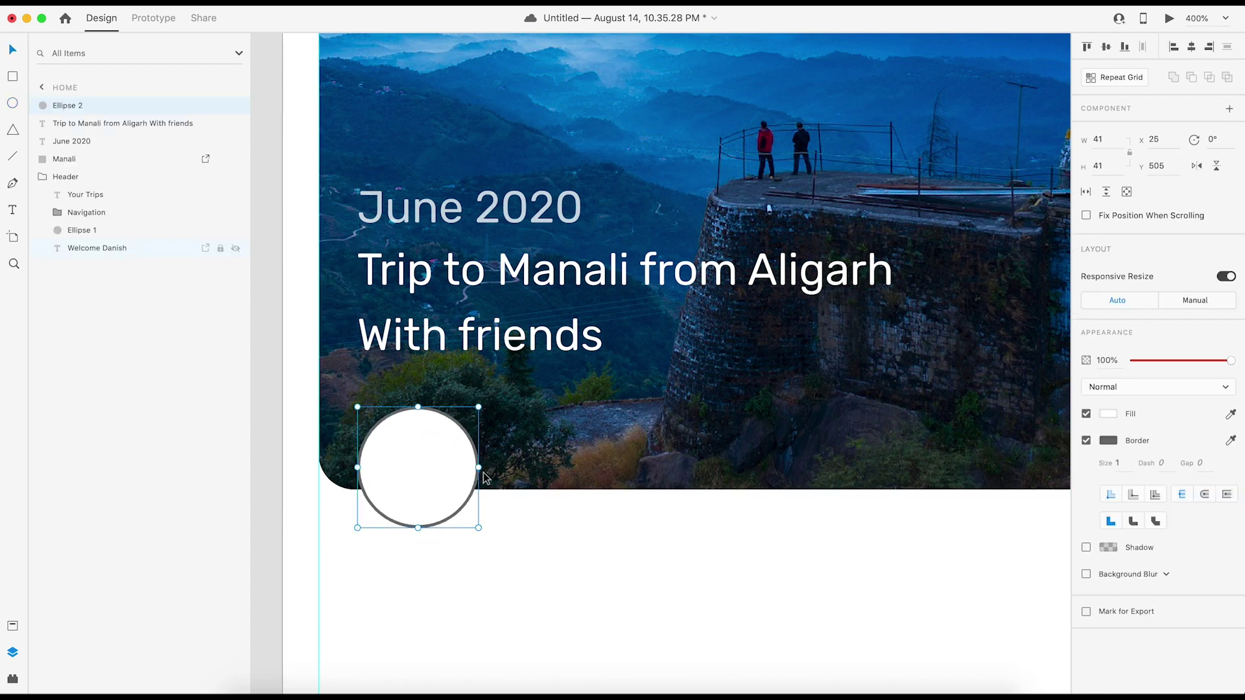
{"action": "left_click", "coordinate": [1087, 441]}
{"action": "left_click", "coordinate": [473, 530]}
{"action": "left_click", "coordinate": [432, 460]}
Turn the circle into a Repeat Grid of three circles in a row with a narrow gap
{"action": "left_click", "coordinate": [1114, 77]}
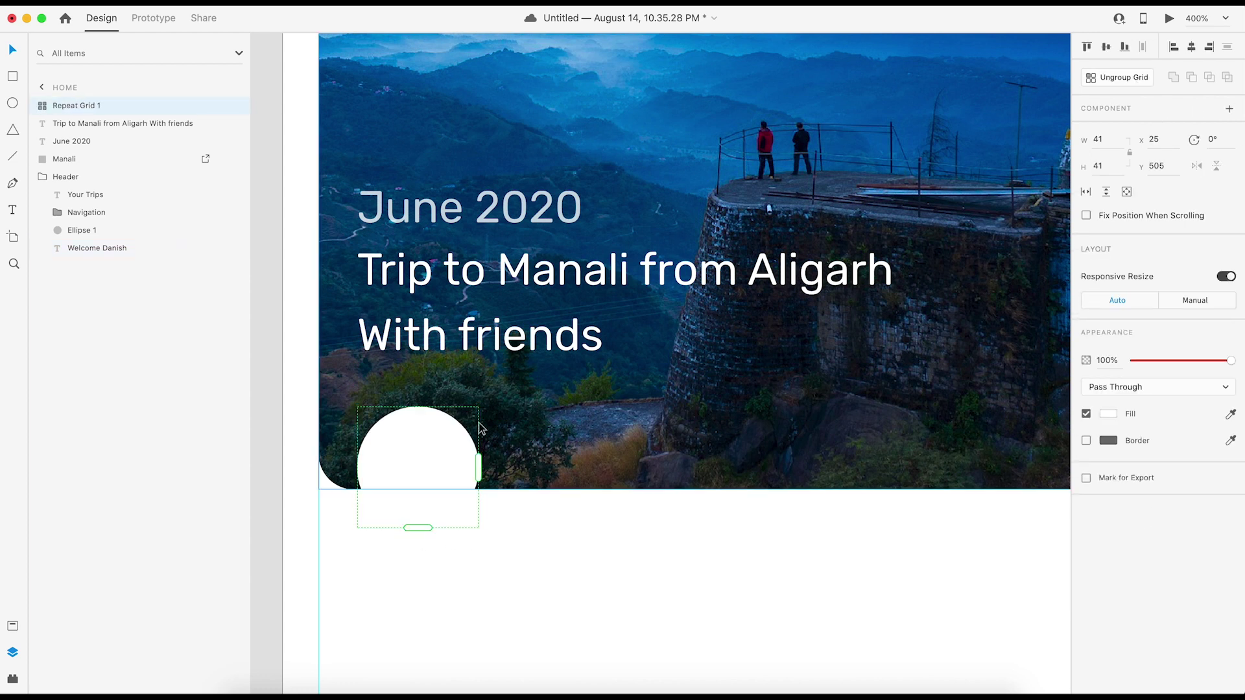
{"action": "left_click_drag", "start_coordinate": [479, 467], "coordinate": [853, 468]}
{"action": "left_click_drag", "start_coordinate": [713, 456], "coordinate": [606, 454]}
Fill the circle with random face photos using the UI Faces plugin, with Unsplash.com and Pexels.com as sources
{"action": "double_click", "coordinate": [439, 448]}
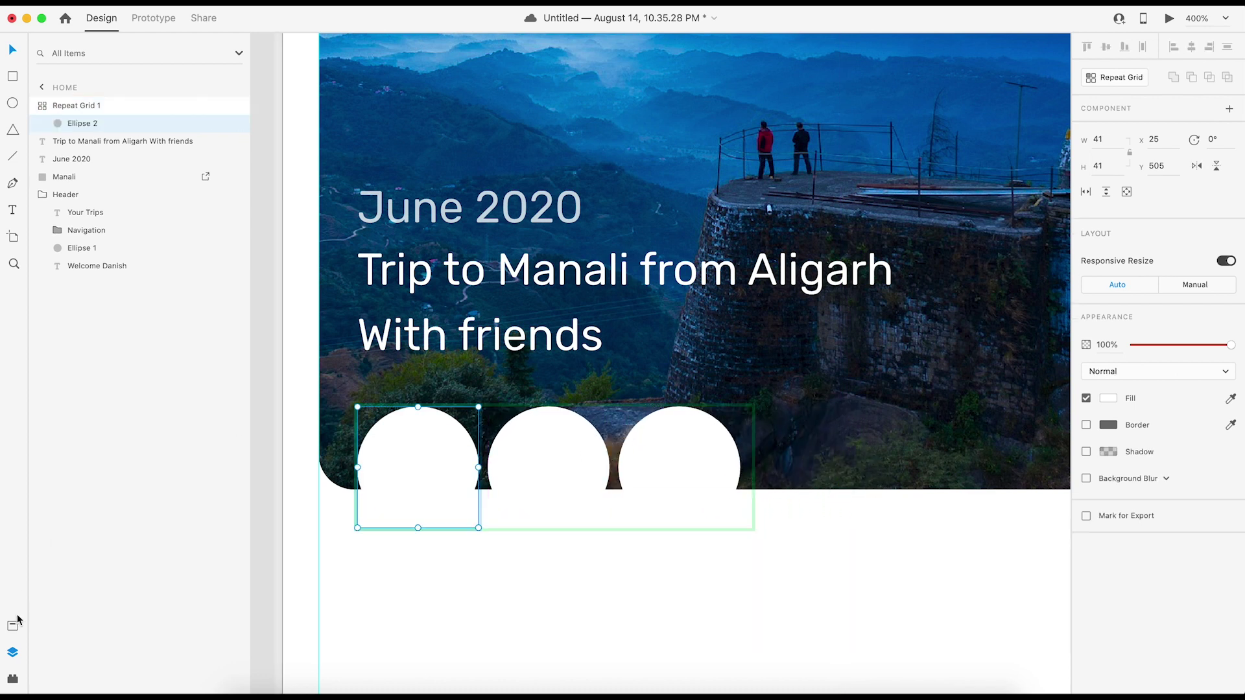
{"action": "left_click", "coordinate": [12, 679]}
{"action": "left_click", "coordinate": [58, 140]}
{"action": "left_click", "coordinate": [58, 158]}
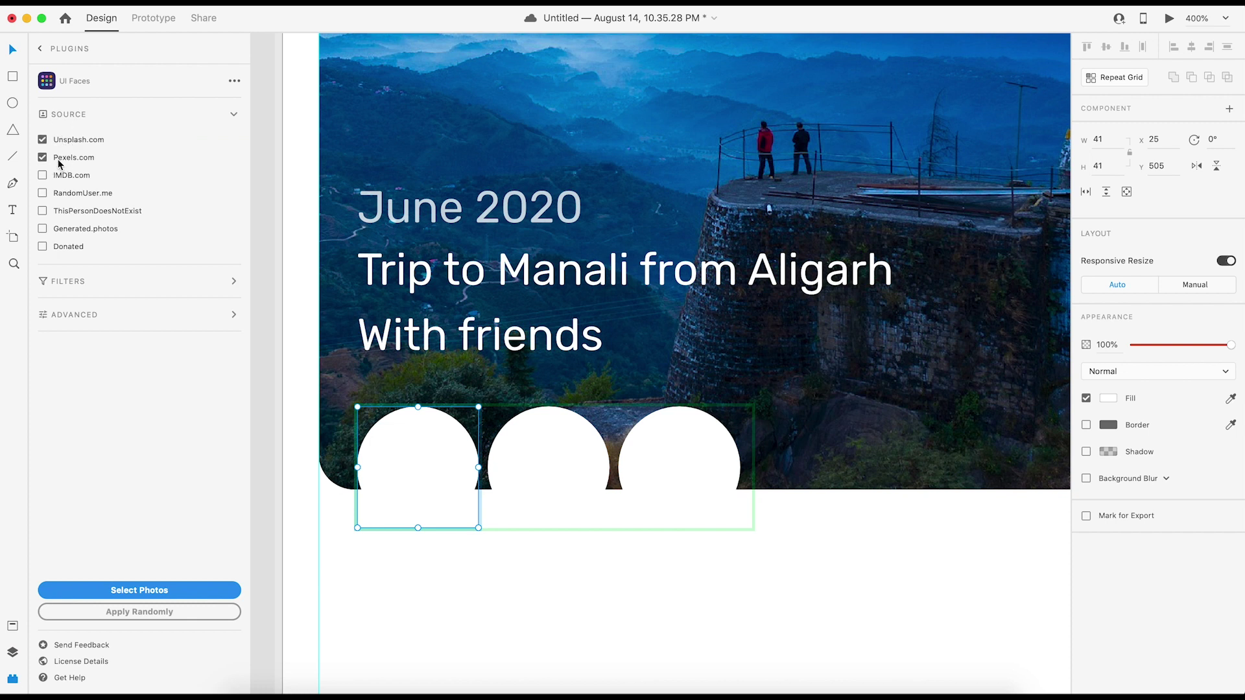
{"action": "left_click", "coordinate": [153, 612]}
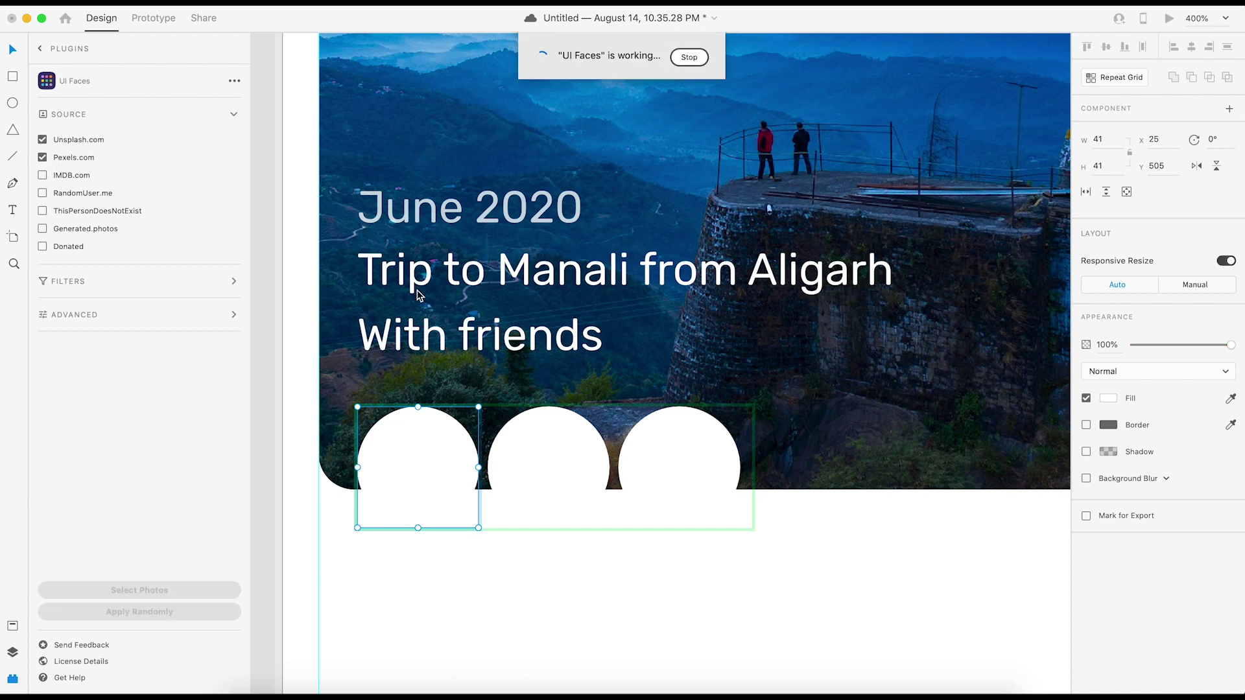
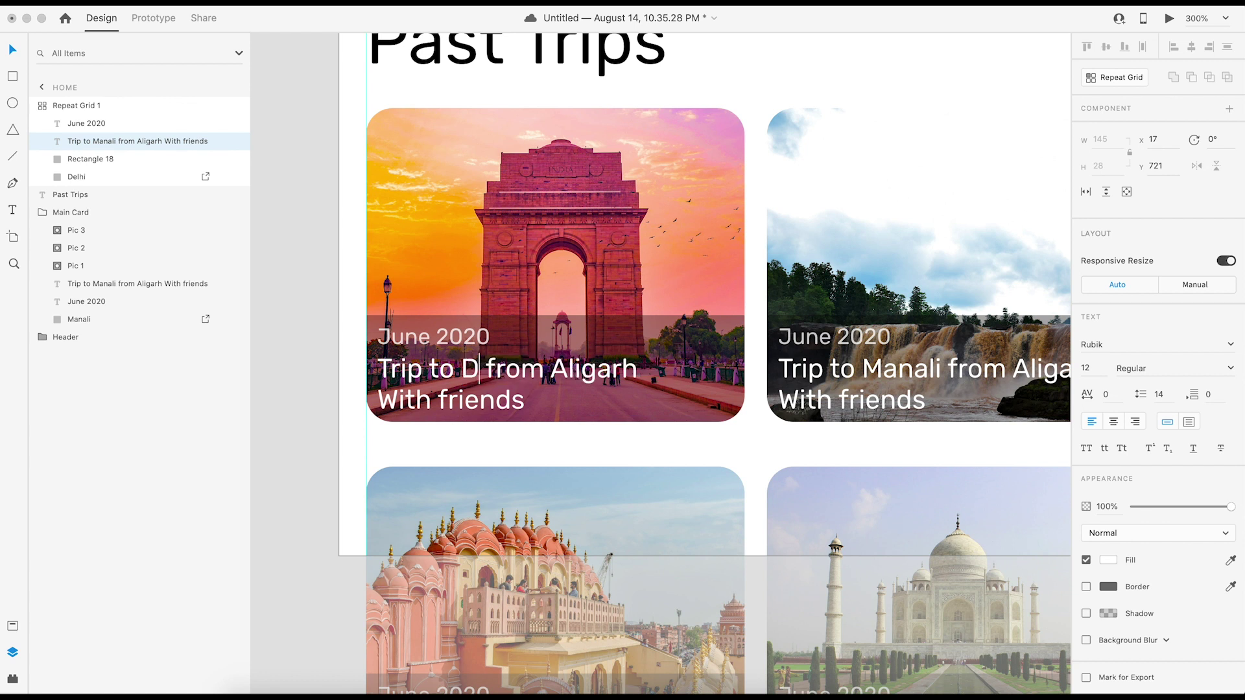
Change the destination in the waterfall card's text to "Gujrat"
{"action": "left_click", "coordinate": [346, 303]}
{"action": "double_click", "coordinate": [904, 370]}
{"action": "left_click", "coordinate": [904, 370]}
{"action": "double_click", "coordinate": [905, 370]}
{"action": "type", "text": "Gujrat"}
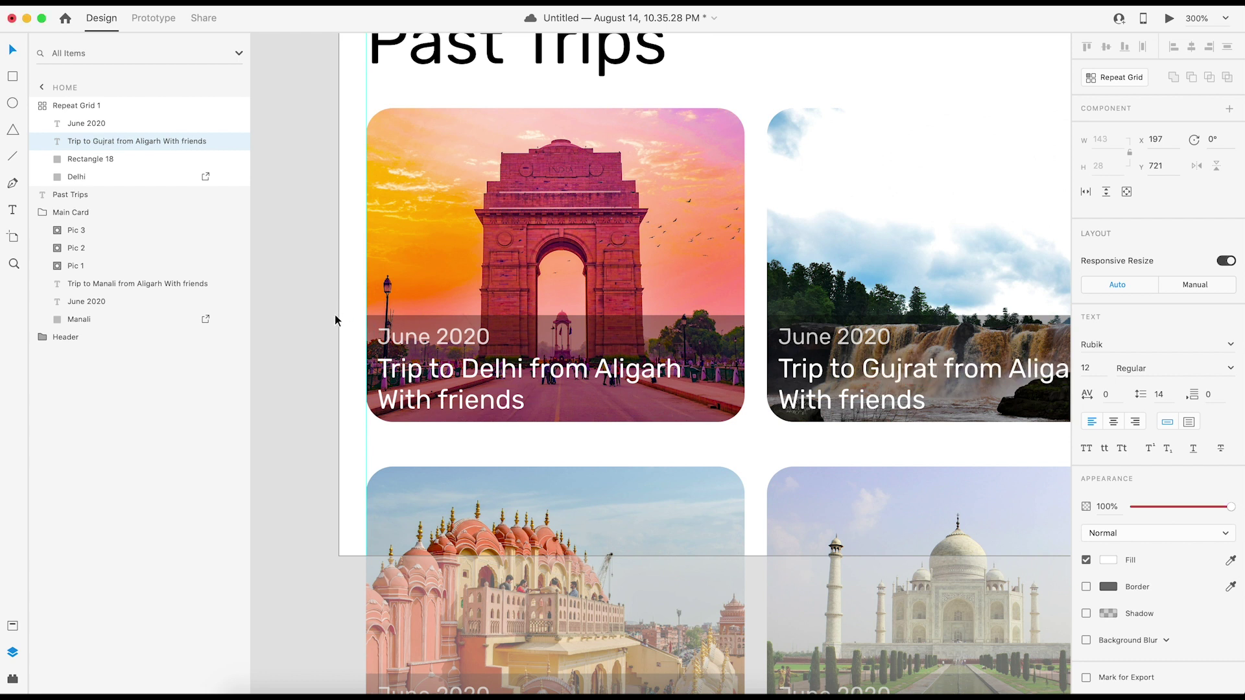
Change the destinations in the second row of Past Trips cards to "Jaipur" for the palace and "Agra" for the Taj Mahal
{"action": "scroll", "coordinate": [439, 325], "scroll_direction": "down", "scroll_amount": 5}
{"action": "double_click", "coordinate": [480, 461]}
{"action": "double_click", "coordinate": [481, 461]}
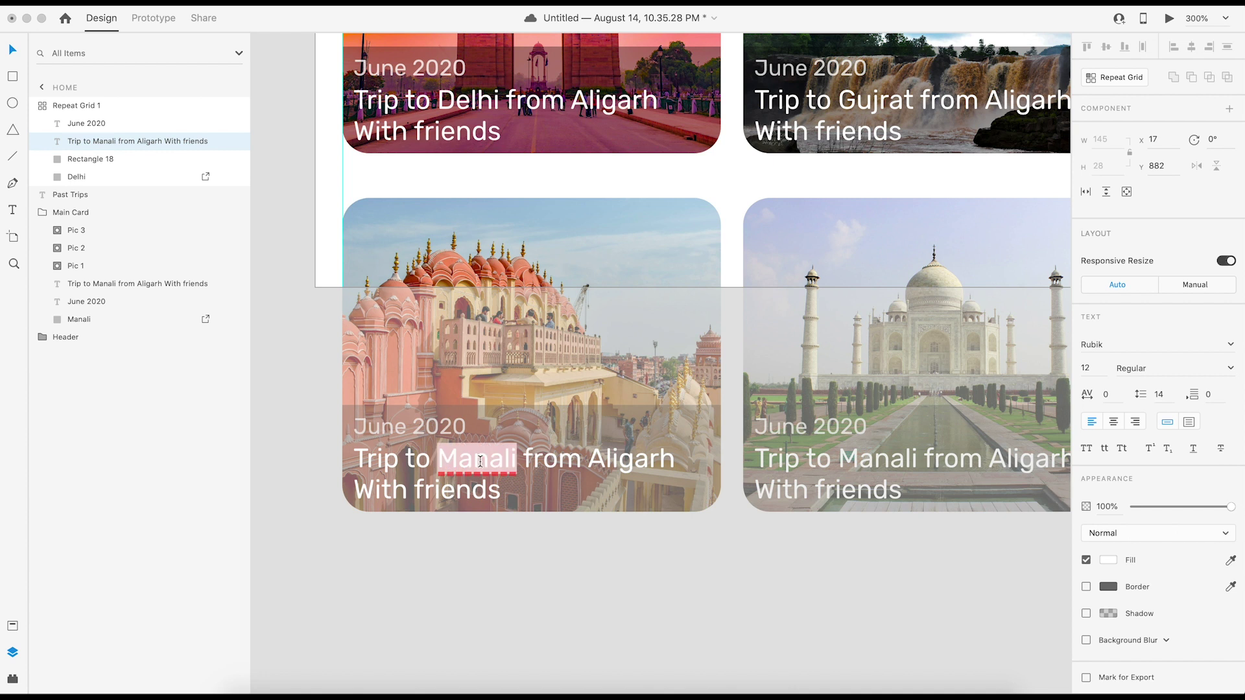
{"action": "type", "text": "Jaipur"}
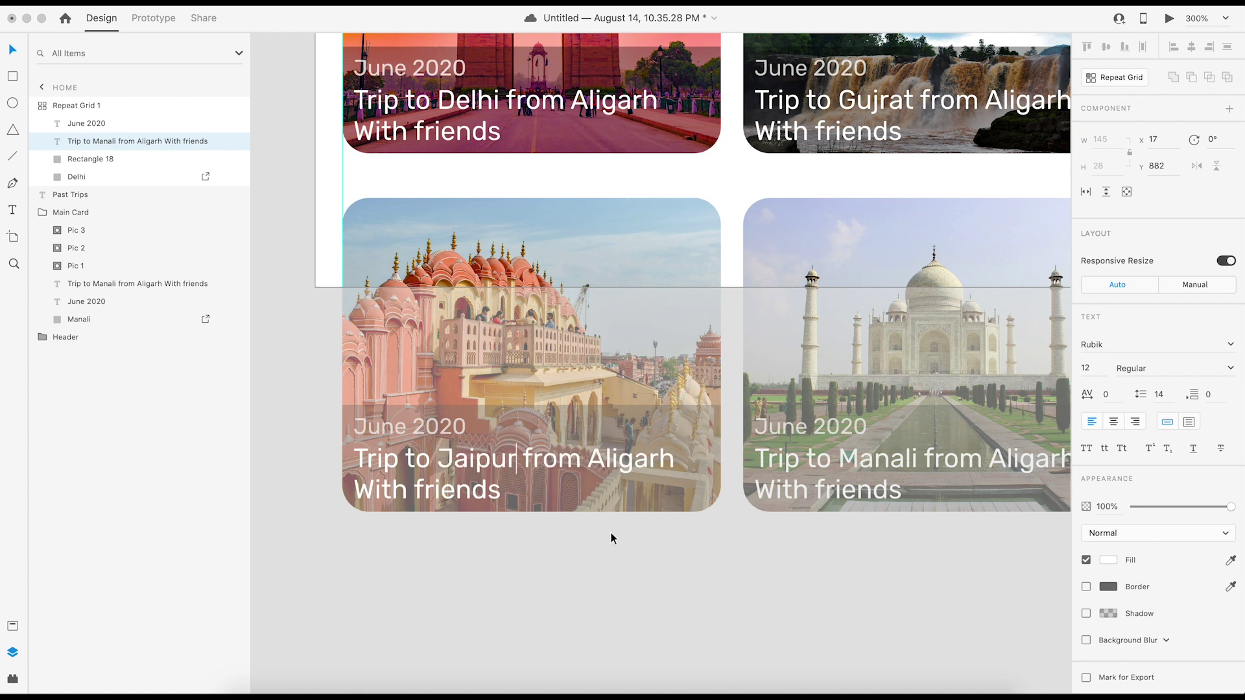
{"action": "double_click", "coordinate": [878, 460]}
{"action": "double_click", "coordinate": [878, 460]}
{"action": "type", "text": "Agra"}
{"action": "left_click", "coordinate": [876, 590]}
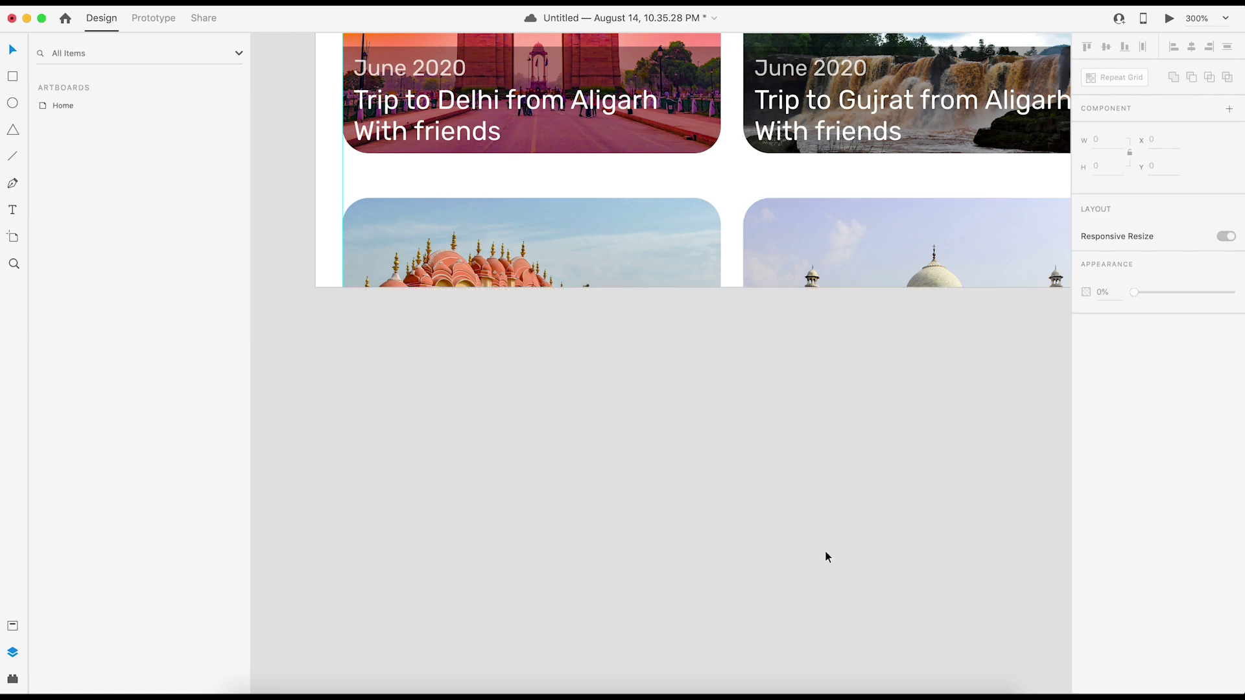
Group the Past Trips heading with the card grid and name the group "Bottom card"
{"action": "key", "text": "super+minus"}
{"action": "scroll", "coordinate": [721, 489], "scroll_direction": "up", "scroll_amount": 3}
{"action": "left_click", "coordinate": [640, 356]}
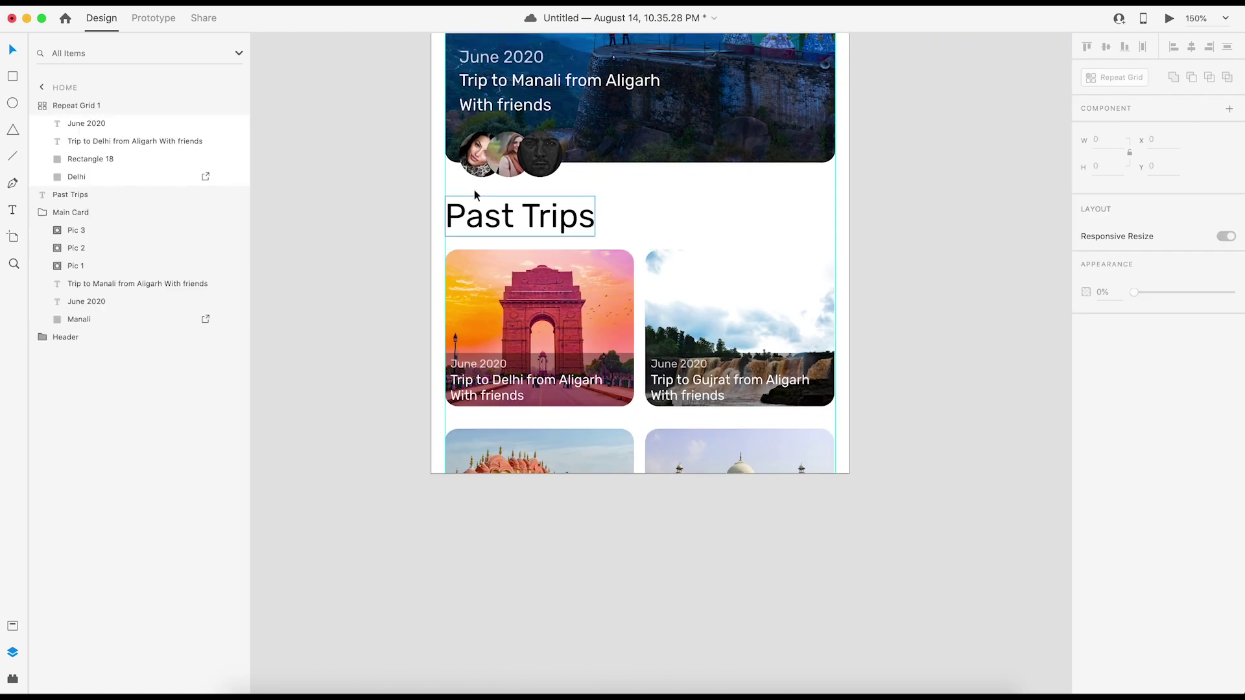
{"action": "left_click", "coordinate": [480, 209]}
{"action": "left_click", "coordinate": [520, 300], "text": "shift"}
{"action": "key", "text": "super+g"}
{"action": "double_click", "coordinate": [78, 105]}
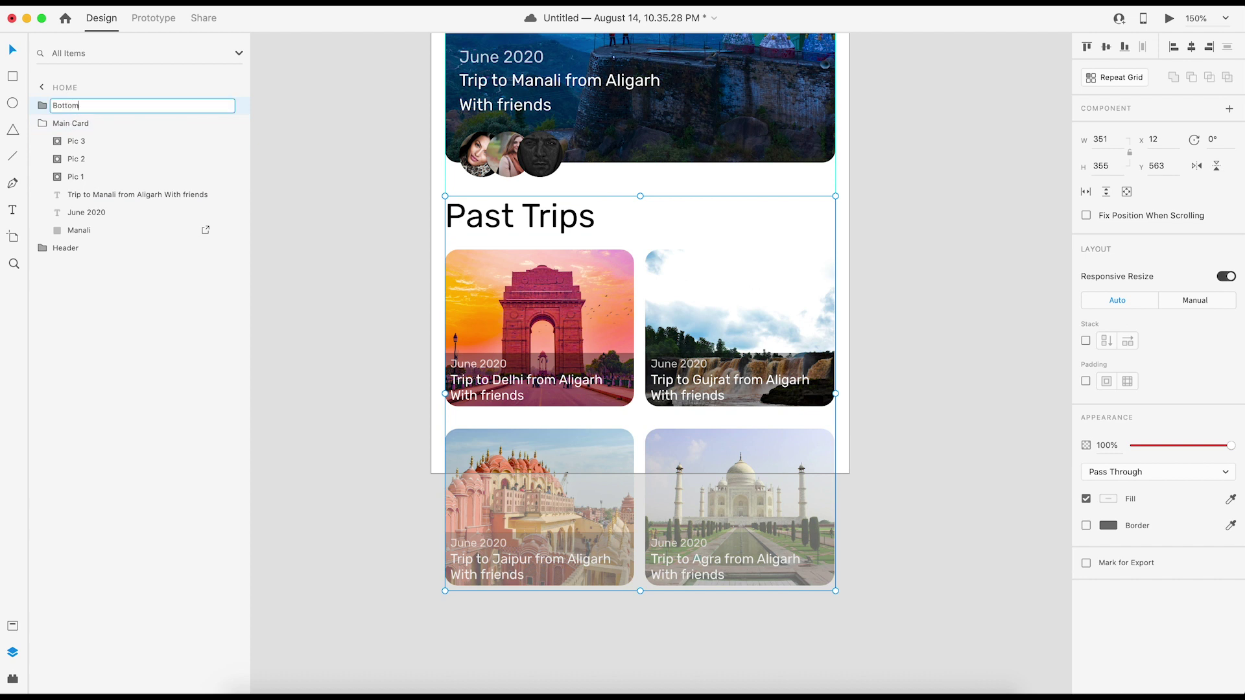
{"action": "left_click", "coordinate": [41, 127]}
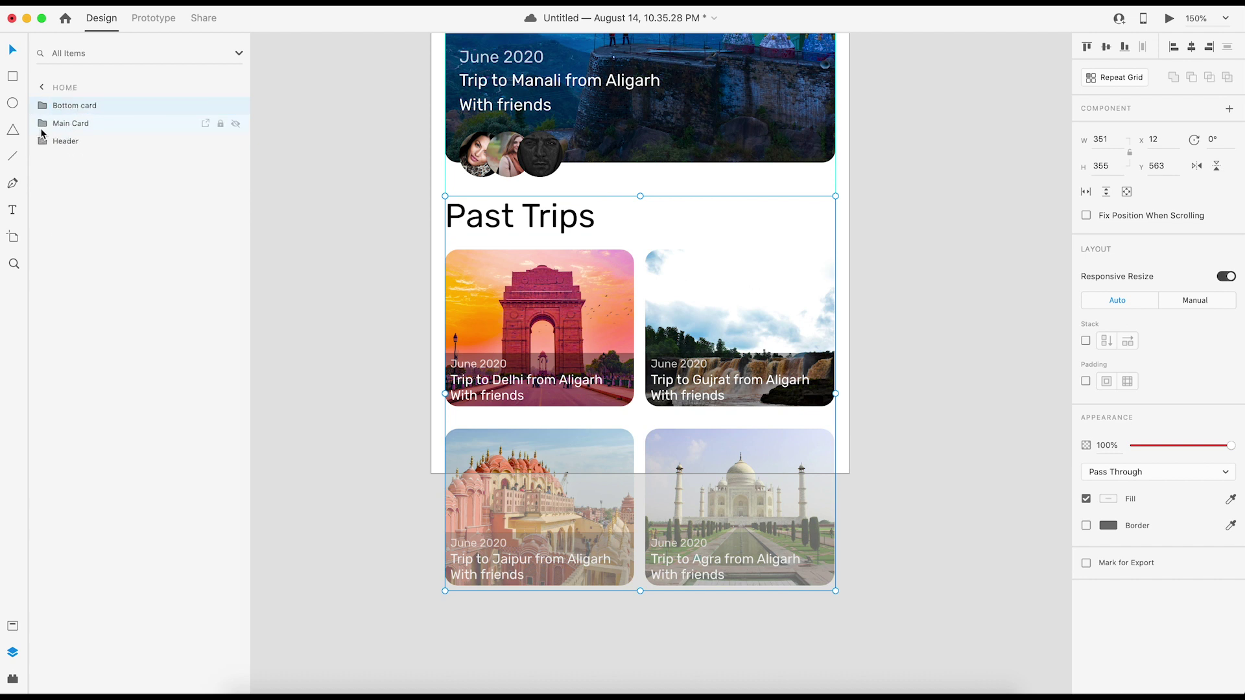
{"action": "left_click", "coordinate": [74, 129]}
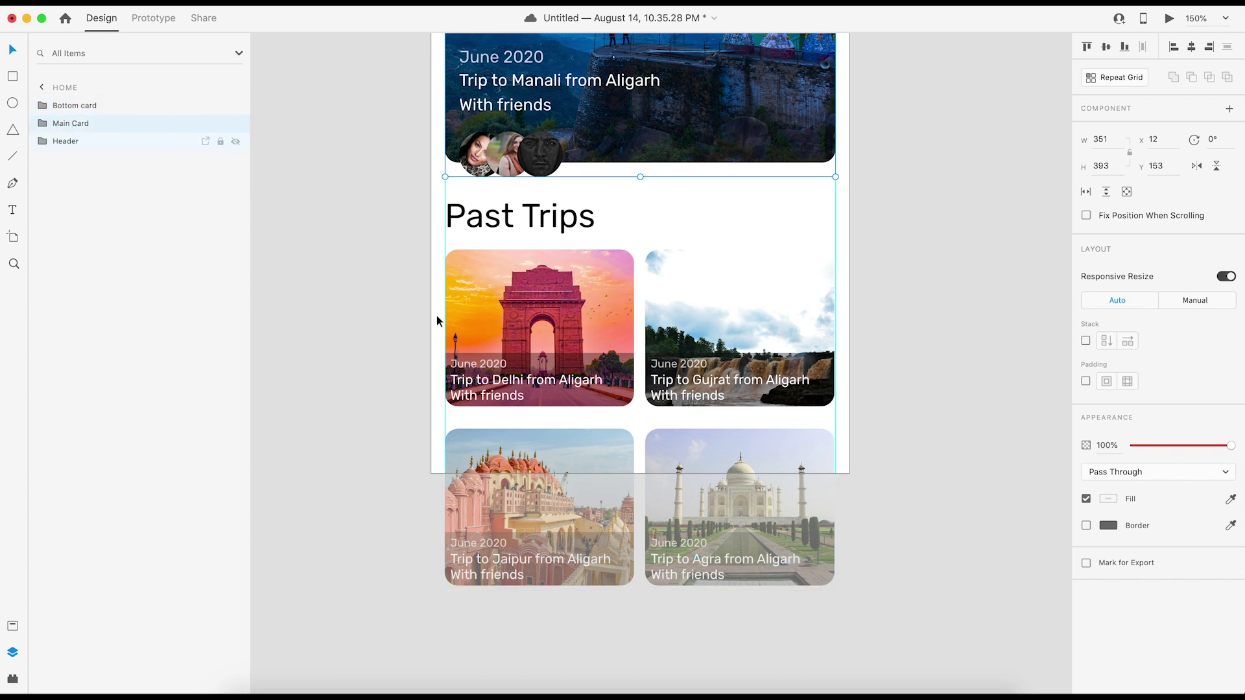
Make the Past Trips card grid a vertical scroll group 201 px high, ending at the artboard's lower edge
{"action": "left_click", "coordinate": [568, 321]}
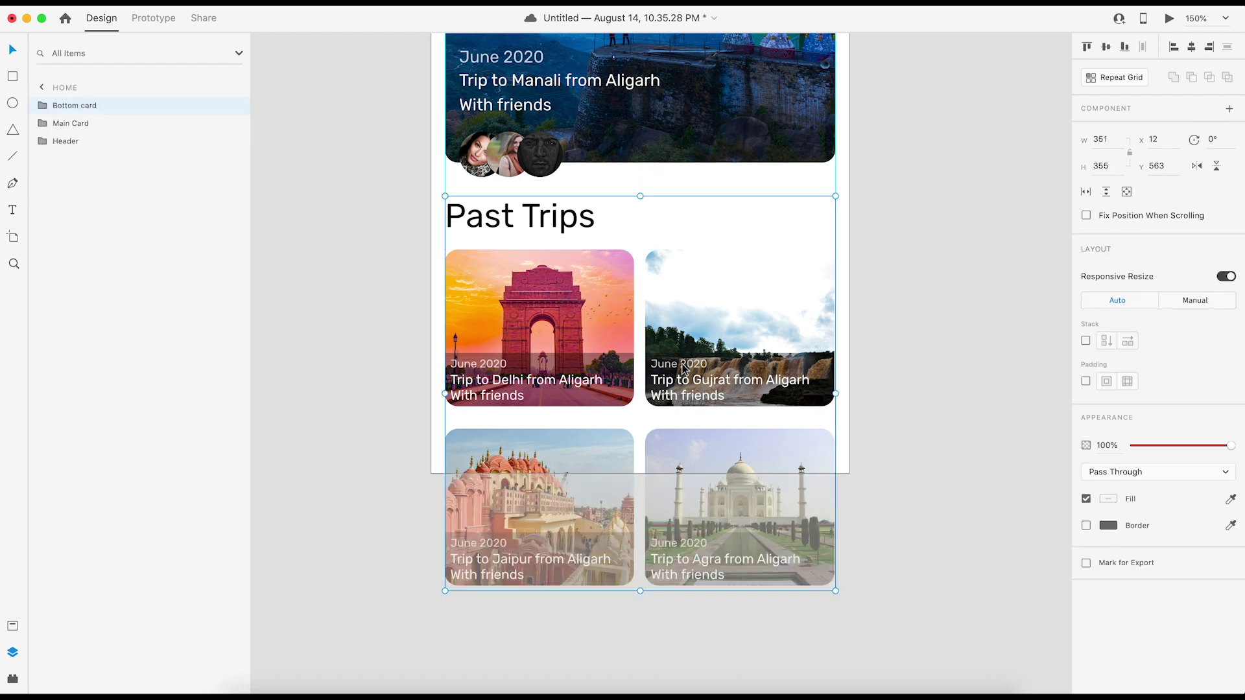
{"action": "left_click", "coordinate": [567, 321]}
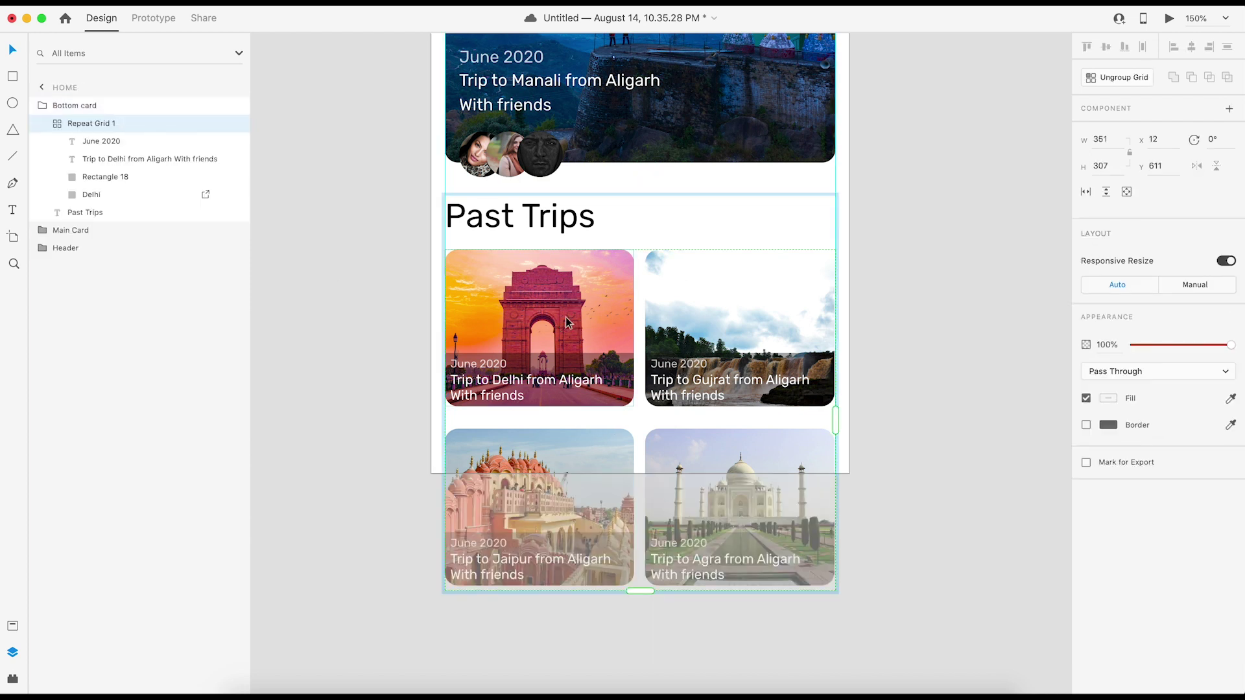
{"action": "left_click", "coordinate": [1108, 193]}
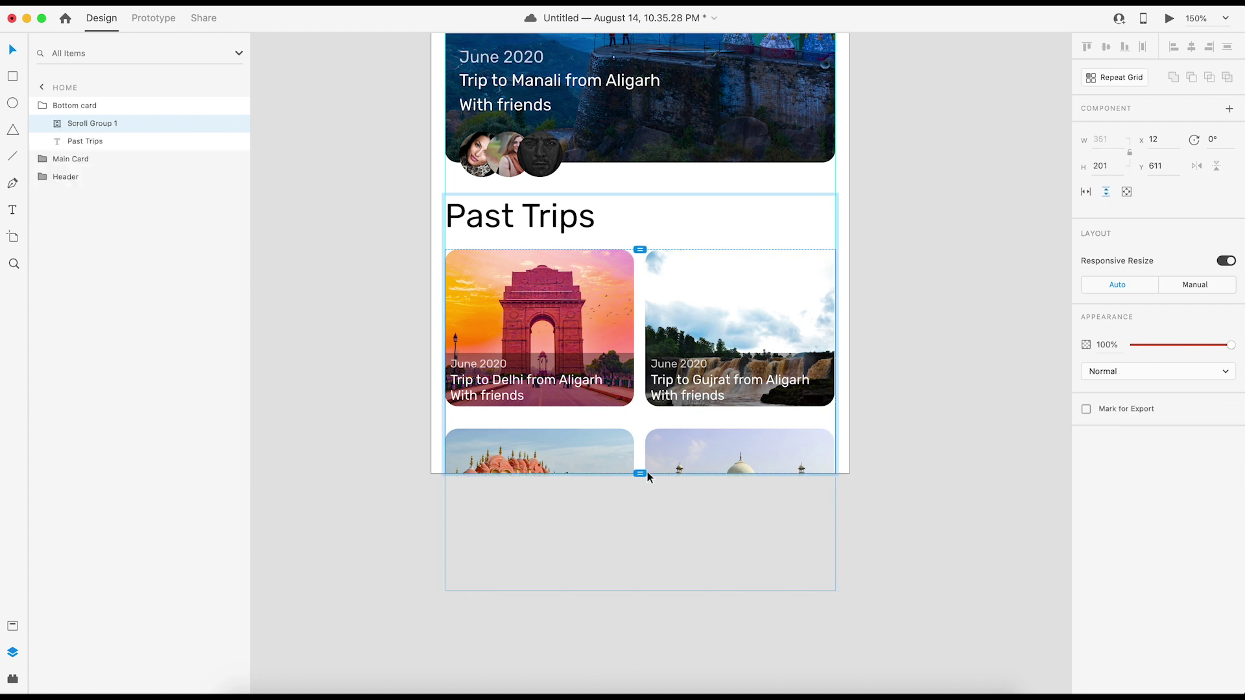
Preview the Home screen and test the vertical scrolling of the Past Trips cards
{"action": "left_click", "coordinate": [1170, 18]}
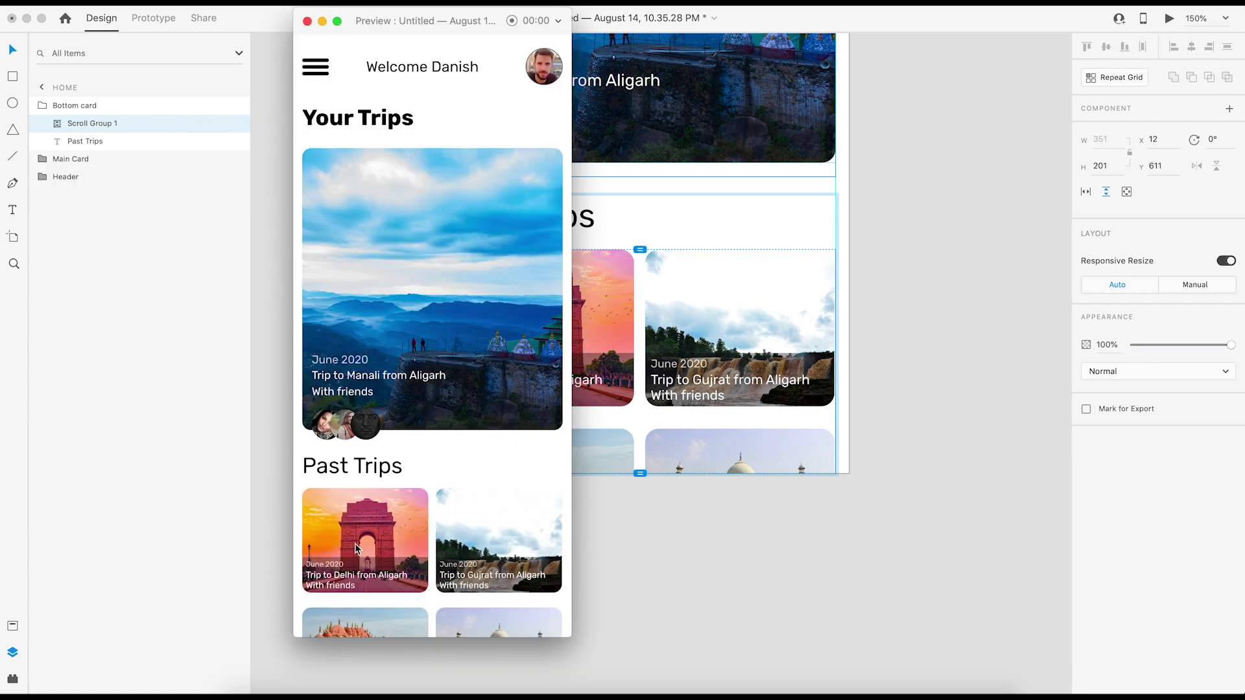
{"action": "scroll", "coordinate": [389, 561], "scroll_direction": "down", "scroll_amount": 3}
{"action": "scroll", "coordinate": [393, 548], "scroll_direction": "up", "scroll_amount": 3}
{"action": "scroll", "coordinate": [402, 545], "scroll_direction": "down", "scroll_amount": 3}
{"action": "scroll", "coordinate": [411, 542], "scroll_direction": "up", "scroll_amount": 3}
{"action": "left_click", "coordinate": [307, 20]}
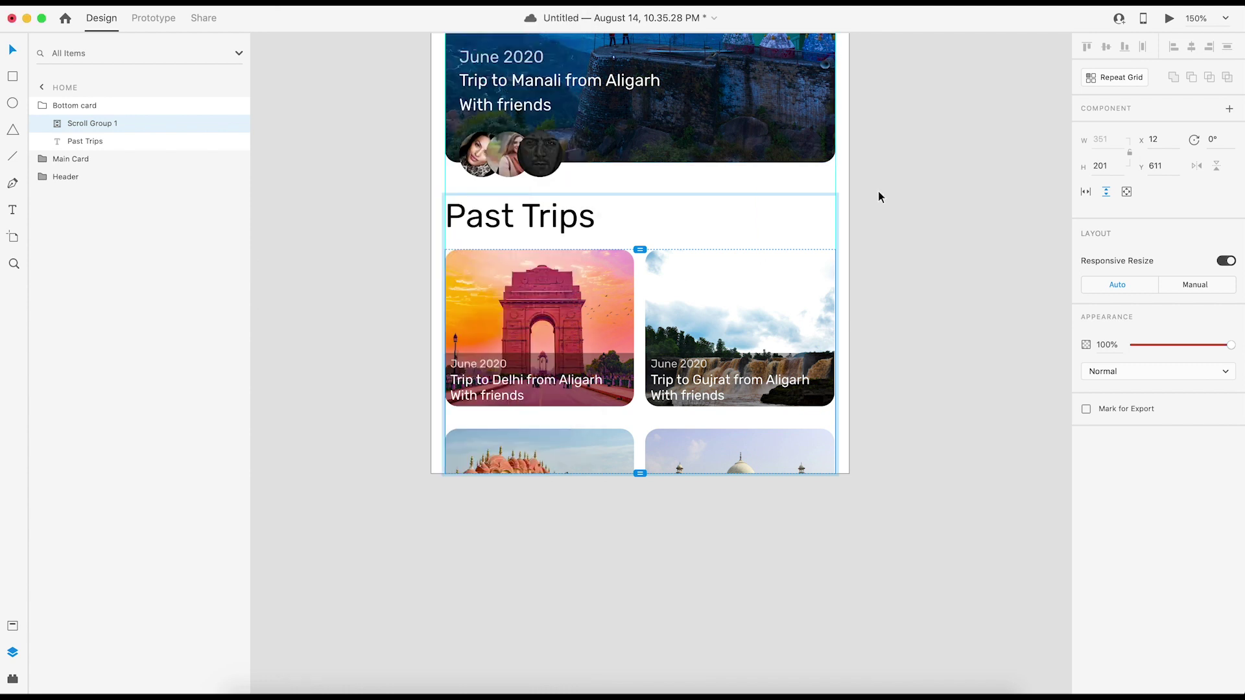
Duplicate the Home artboard beside the original
{"action": "left_click", "coordinate": [894, 188]}
{"action": "key", "text": "super+minus"}
{"action": "left_click_drag", "start_coordinate": [823, 272], "coordinate": [723, 267]}
{"action": "left_click", "coordinate": [433, 88]}
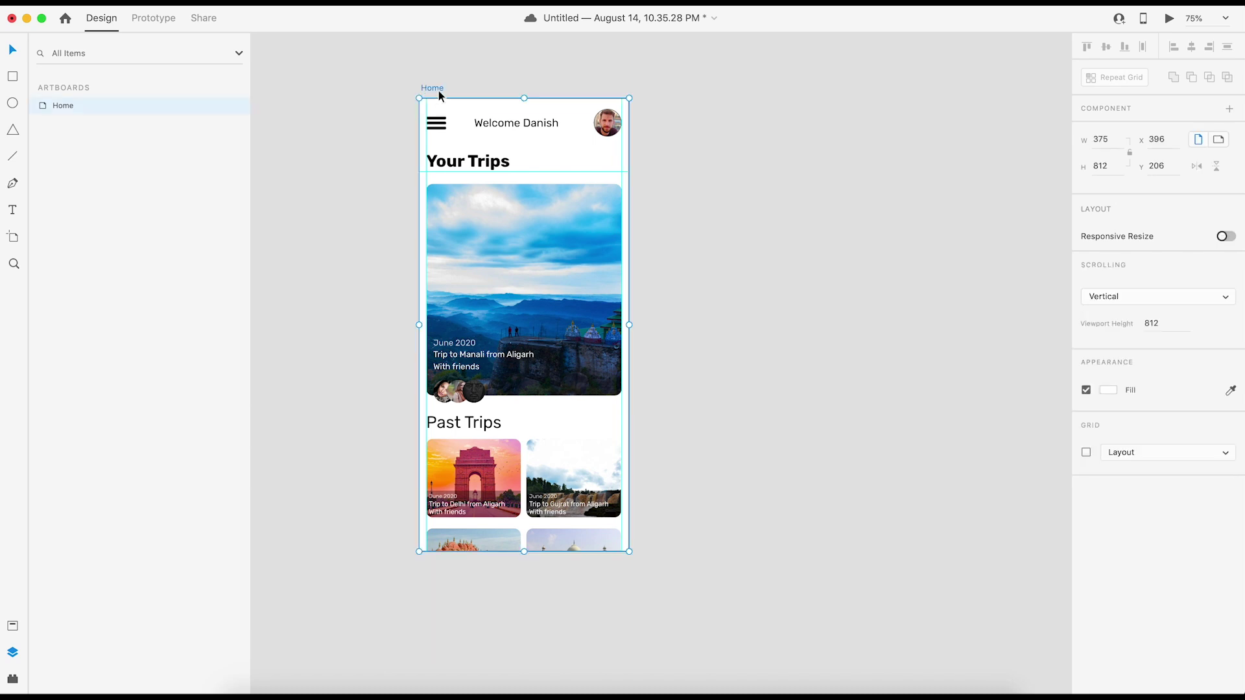
{"action": "key", "text": "super+d"}
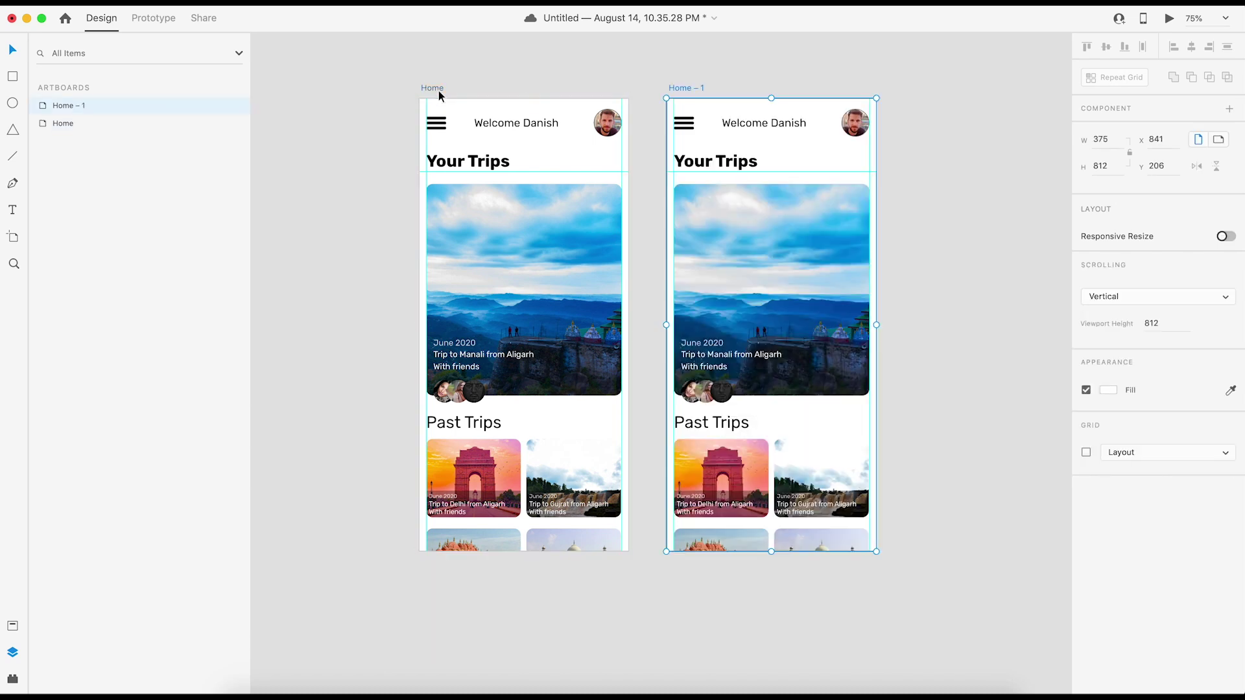
{"action": "left_click", "coordinate": [914, 182]}
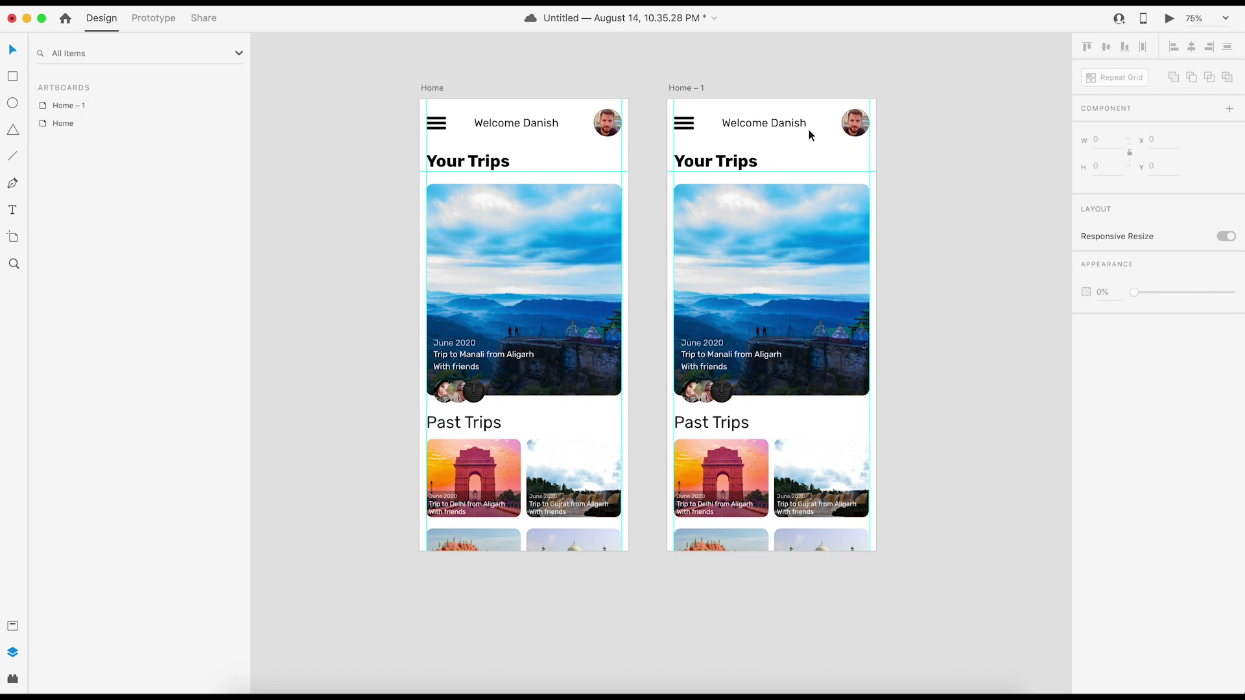
On the duplicated artboard, move the Header group up to Y -92 and set its opacity to 0%
{"action": "left_click", "coordinate": [777, 128]}
{"action": "key", "text": "shift+Up"}
{"action": "key", "text": "shift+Up"}
{"action": "key", "text": "shift+Up"}
{"action": "key", "text": "shift+Up"}
{"action": "key", "text": "shift+Up"}
{"action": "key", "text": "shift+Up"}
{"action": "key", "text": "shift+Up"}
{"action": "key", "text": "shift+Up"}
{"action": "key", "text": "shift+Up"}
{"action": "key", "text": "shift+Up"}
{"action": "key", "text": "shift+Up"}
{"action": "key", "text": "shift+Up"}
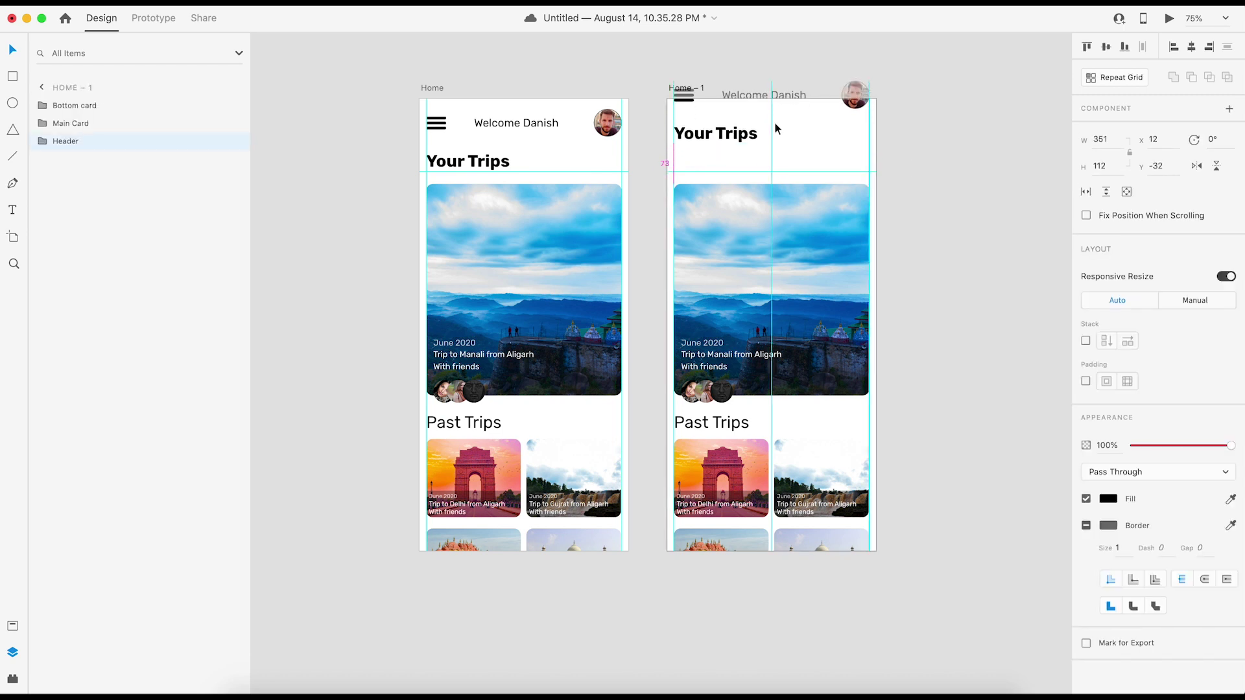
{"action": "key", "text": "shift+Down"}
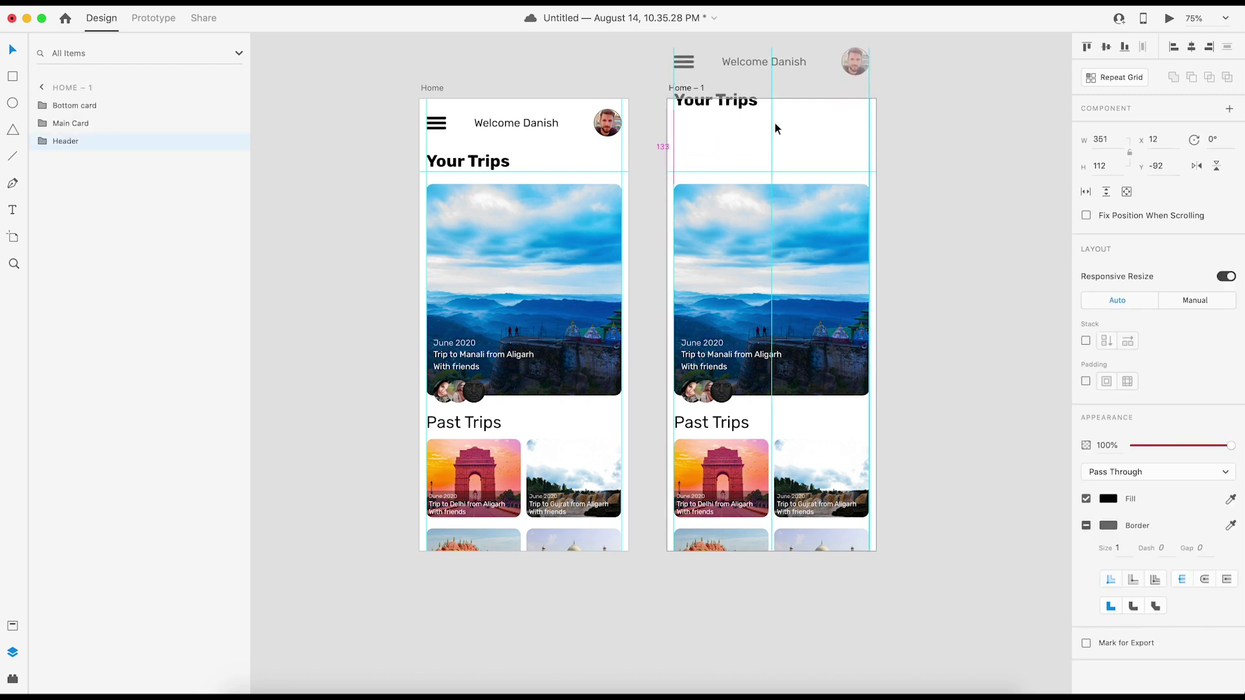
{"action": "left_click", "coordinate": [1230, 446]}
{"action": "left_click_drag", "start_coordinate": [1230, 446], "coordinate": [1132, 446]}
On the duplicated artboard, move the Bottom card group down to Y 793 and set its opacity to 0%
{"action": "left_click", "coordinate": [709, 480]}
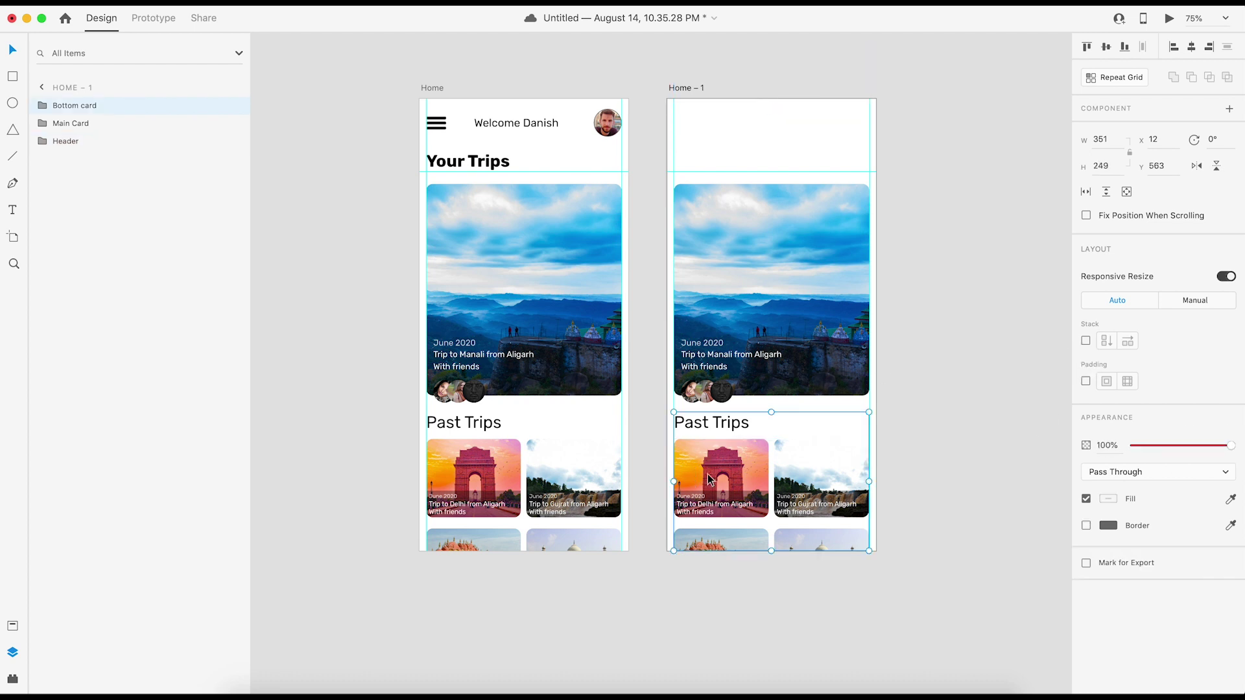
{"action": "key", "text": "shift+Down"}
{"action": "key", "text": "shift+Down"}
{"action": "key", "text": "shift+Down"}
{"action": "key", "text": "shift+Down"}
{"action": "key", "text": "shift+Down"}
{"action": "key", "text": "shift+Down"}
{"action": "key", "text": "shift+Down"}
{"action": "key", "text": "shift+Down"}
{"action": "key", "text": "shift+Down"}
{"action": "key", "text": "shift+Down"}
{"action": "key", "text": "shift+Down"}
{"action": "key", "text": "shift+Down"}
{"action": "key", "text": "shift+Down"}
{"action": "key", "text": "shift+Down"}
{"action": "key", "text": "shift+Down"}
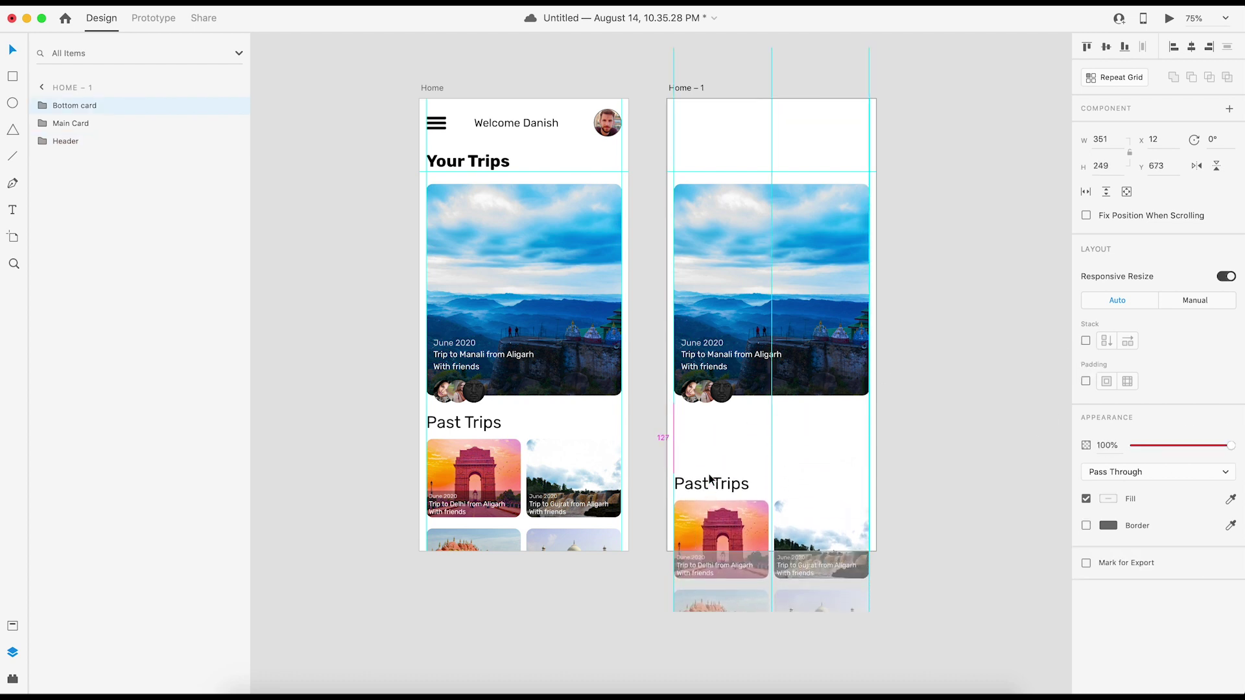
{"action": "key", "text": "shift+Down"}
{"action": "key", "text": "shift+Down"}
{"action": "key", "text": "shift+Down"}
{"action": "key", "text": "shift+Down"}
{"action": "key", "text": "shift+Down"}
{"action": "key", "text": "shift+Down"}
{"action": "key", "text": "shift+Down"}
{"action": "key", "text": "shift+Down"}
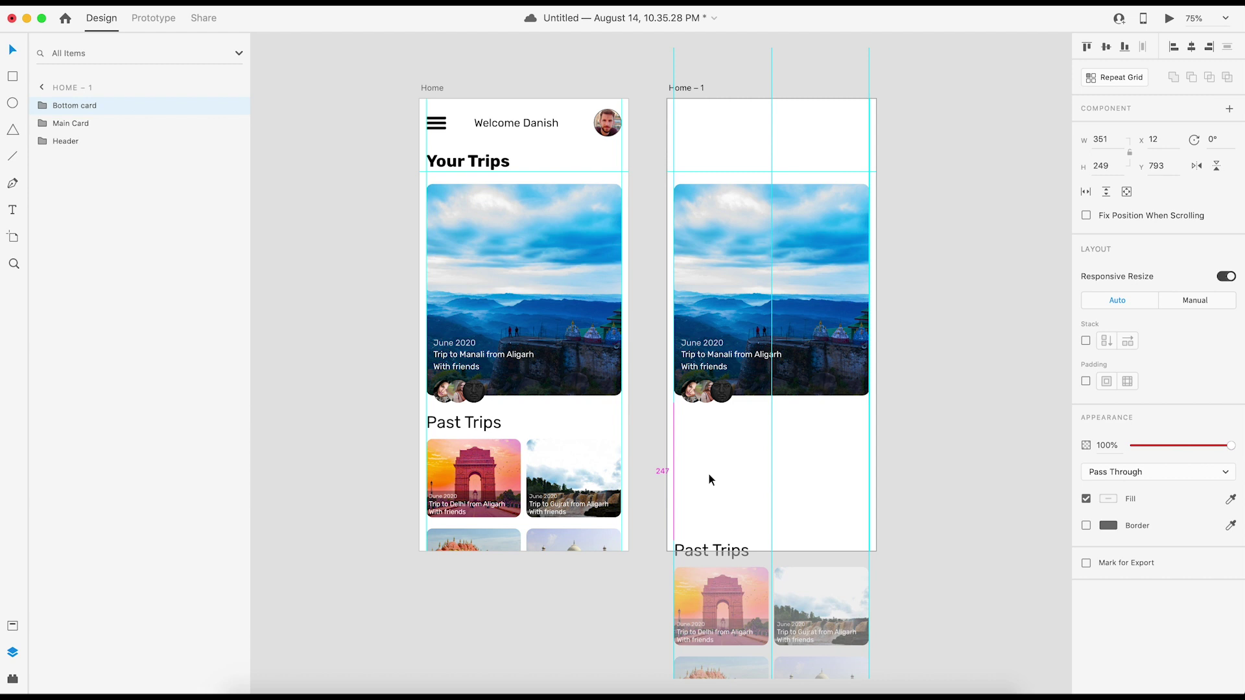
{"action": "left_click_drag", "start_coordinate": [1230, 447], "coordinate": [1132, 446]}
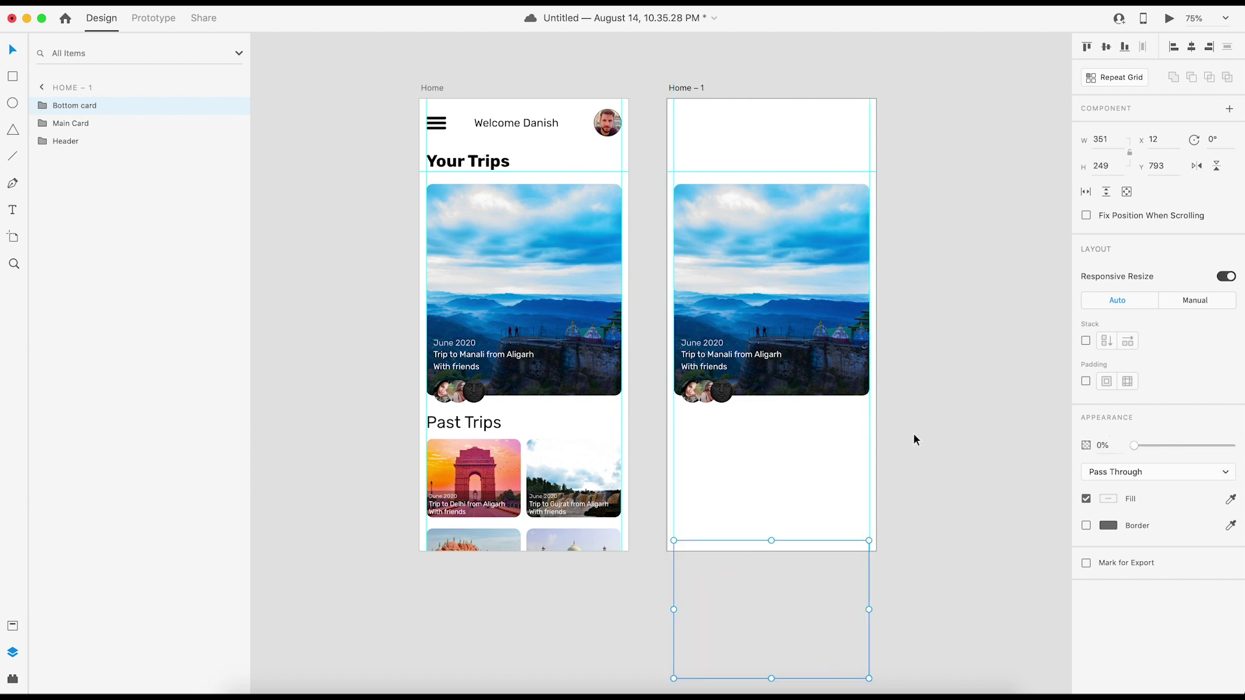
{"action": "left_click", "coordinate": [914, 436]}
Enlarge the Manali image inside the duplicated artboard's Main Card to about 605 × 913, covering the whole artboard
{"action": "double_click", "coordinate": [745, 254]}
{"action": "key", "text": "Escape"}
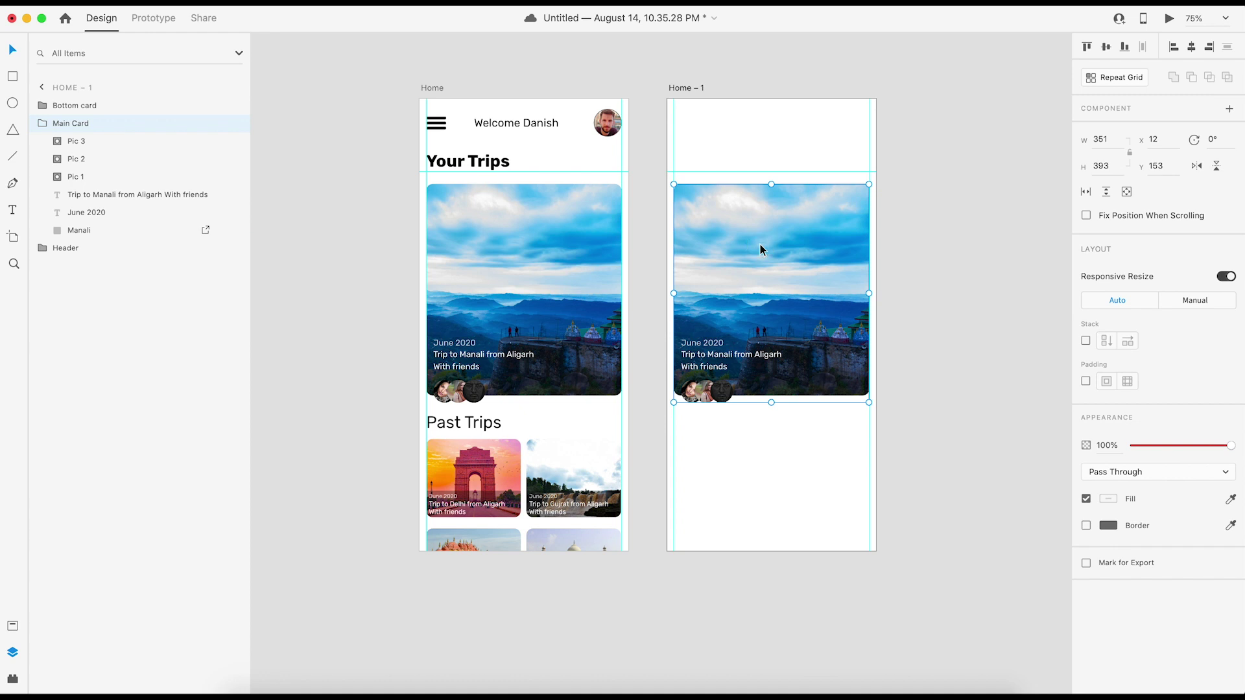
{"action": "left_click", "coordinate": [108, 234]}
{"action": "left_click_drag", "start_coordinate": [868, 397], "coordinate": [908, 438]}
{"action": "left_click_drag", "start_coordinate": [678, 185], "coordinate": [626, 63]}
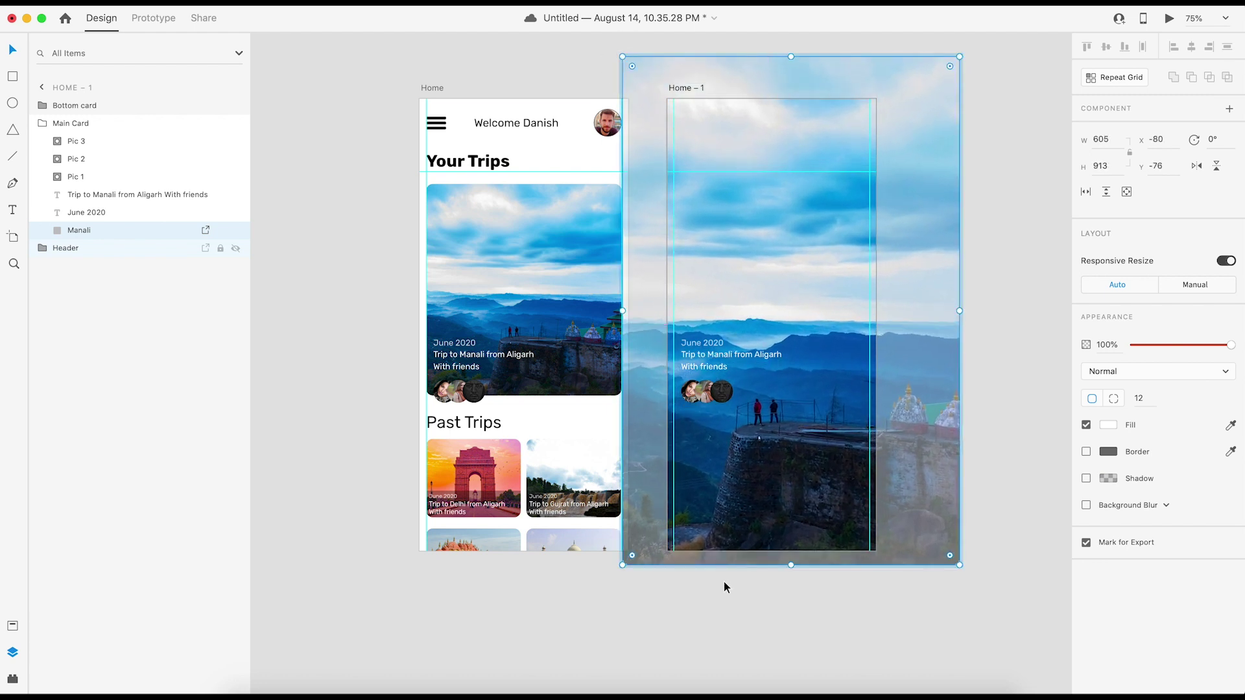
On Home – 1, move the date, trip title and the three friend pictures together down to Y 639 within the Main Card
{"action": "left_click", "coordinate": [776, 609]}
{"action": "scroll", "coordinate": [831, 558], "scroll_direction": "up", "scroll_amount": 5}
{"action": "left_click_drag", "start_coordinate": [879, 429], "coordinate": [805, 377]}
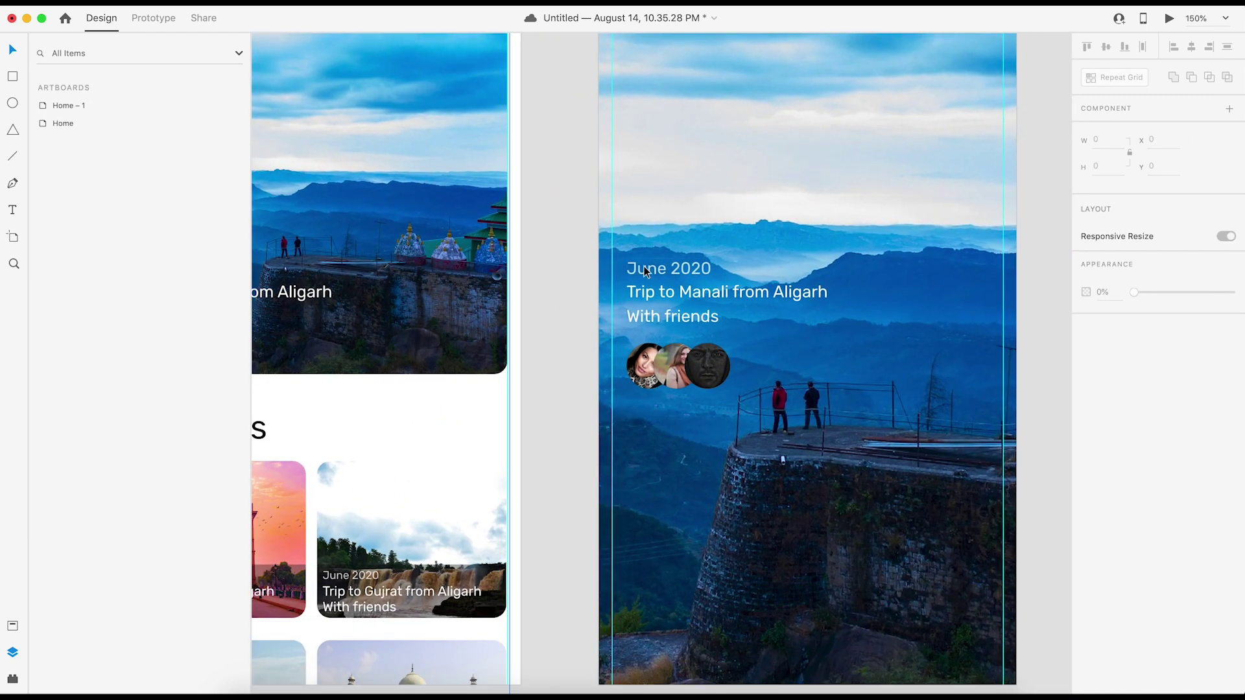
{"action": "double_click", "coordinate": [644, 265]}
{"action": "left_click", "coordinate": [655, 290], "text": "shift"}
{"action": "left_click", "coordinate": [654, 373], "text": "shift"}
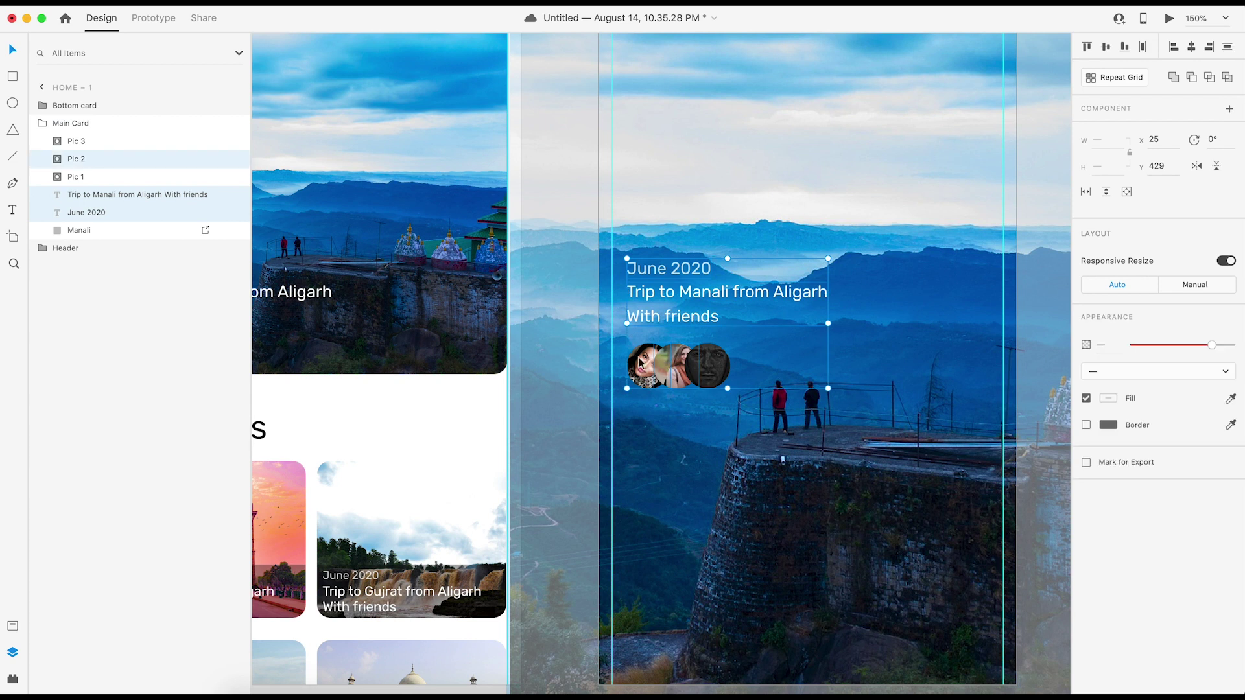
{"action": "left_click", "coordinate": [76, 141]}
{"action": "left_click", "coordinate": [76, 177], "text": "shift"}
{"action": "left_click", "coordinate": [79, 194], "text": "shift"}
{"action": "left_click", "coordinate": [87, 212], "text": "shift"}
{"action": "scroll", "coordinate": [693, 308], "scroll_direction": "down", "scroll_amount": 3}
{"action": "key", "text": "shift+Down"}
{"action": "key", "text": "shift+Down"}
{"action": "key", "text": "shift+Down"}
{"action": "key", "text": "shift+Down"}
{"action": "key", "text": "shift+Down"}
{"action": "key", "text": "shift+Down"}
{"action": "key", "text": "shift+Down"}
{"action": "key", "text": "shift+Down"}
{"action": "key", "text": "shift+Down"}
{"action": "key", "text": "shift+Down"}
{"action": "key", "text": "shift+Down"}
{"action": "key", "text": "shift+Down"}
{"action": "key", "text": "shift+Down"}
{"action": "key", "text": "shift+Down"}
{"action": "key", "text": "shift+Down"}
{"action": "key", "text": "shift+Down"}
{"action": "key", "text": "shift+Down"}
{"action": "key", "text": "shift+Down"}
{"action": "key", "text": "shift+Down"}
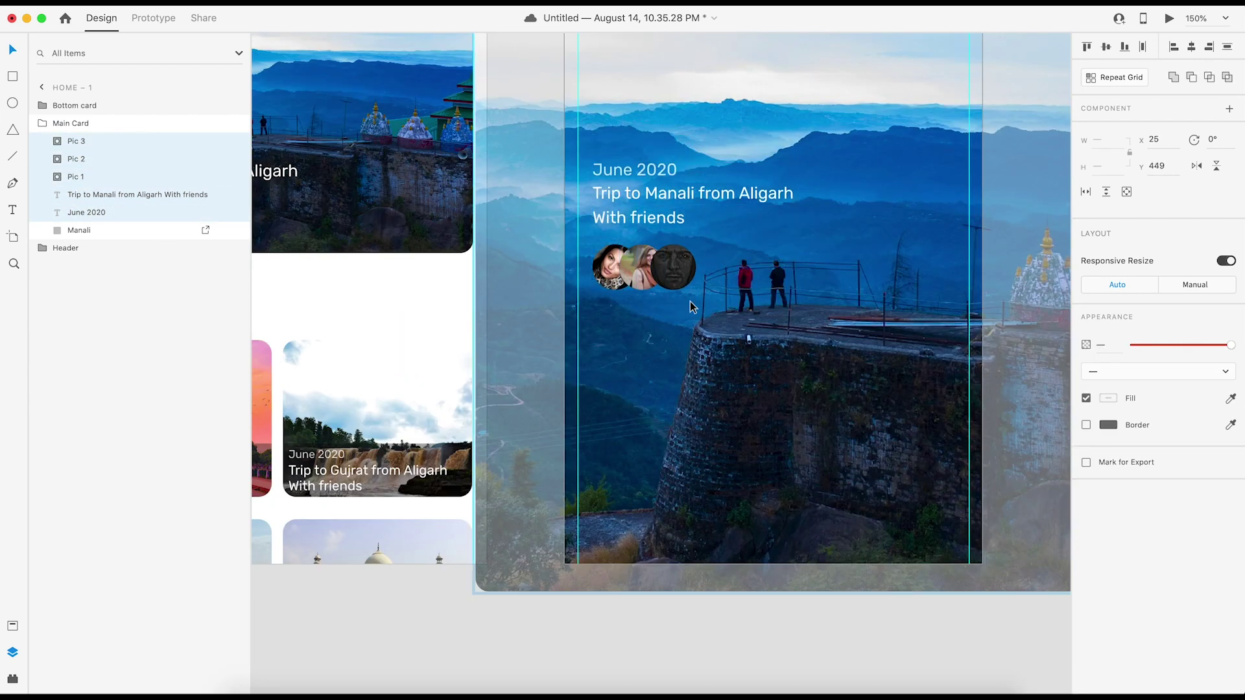
{"action": "key", "text": "shift+Down"}
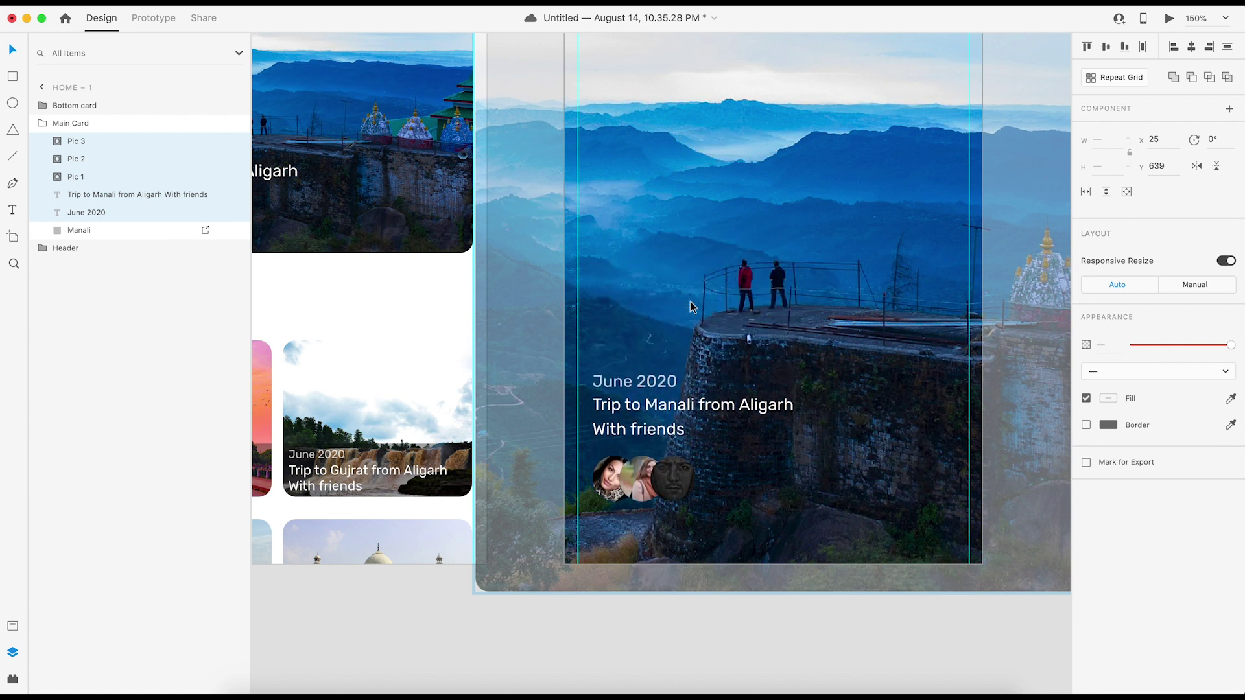
Shift Pic 2 and Pic 3 together 80 px to the right, placing Pic 2 at X 129, away from Pic 1
{"action": "left_click", "coordinate": [83, 142]}
{"action": "left_click", "coordinate": [646, 490], "text": "shift"}
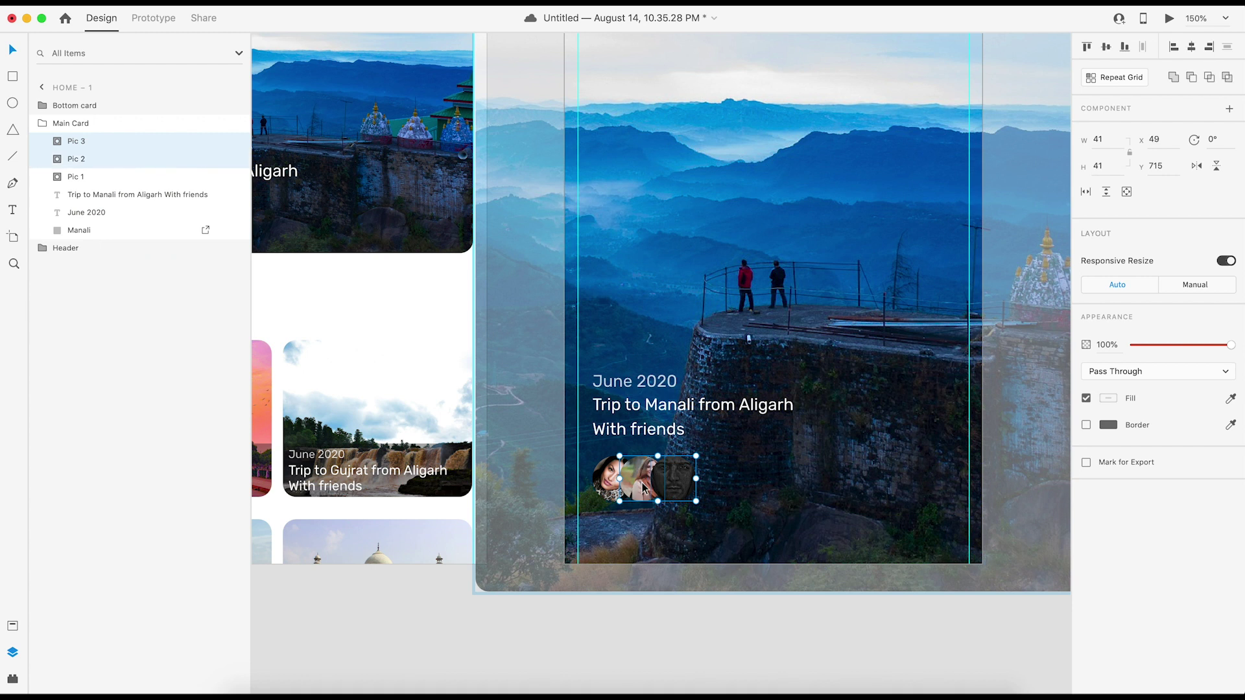
{"action": "key", "text": "shift+Right"}
{"action": "key", "text": "shift+Right"}
{"action": "key", "text": "shift+Right"}
{"action": "key", "text": "shift+Right"}
{"action": "key", "text": "shift+Right"}
{"action": "key", "text": "shift+Right"}
{"action": "key", "text": "shift+Right"}
{"action": "key", "text": "shift+Right"}
Widen Rectangle 14, the mask of Pic 1, to the right to reveal the whole pill with its name label
{"action": "left_click", "coordinate": [626, 485]}
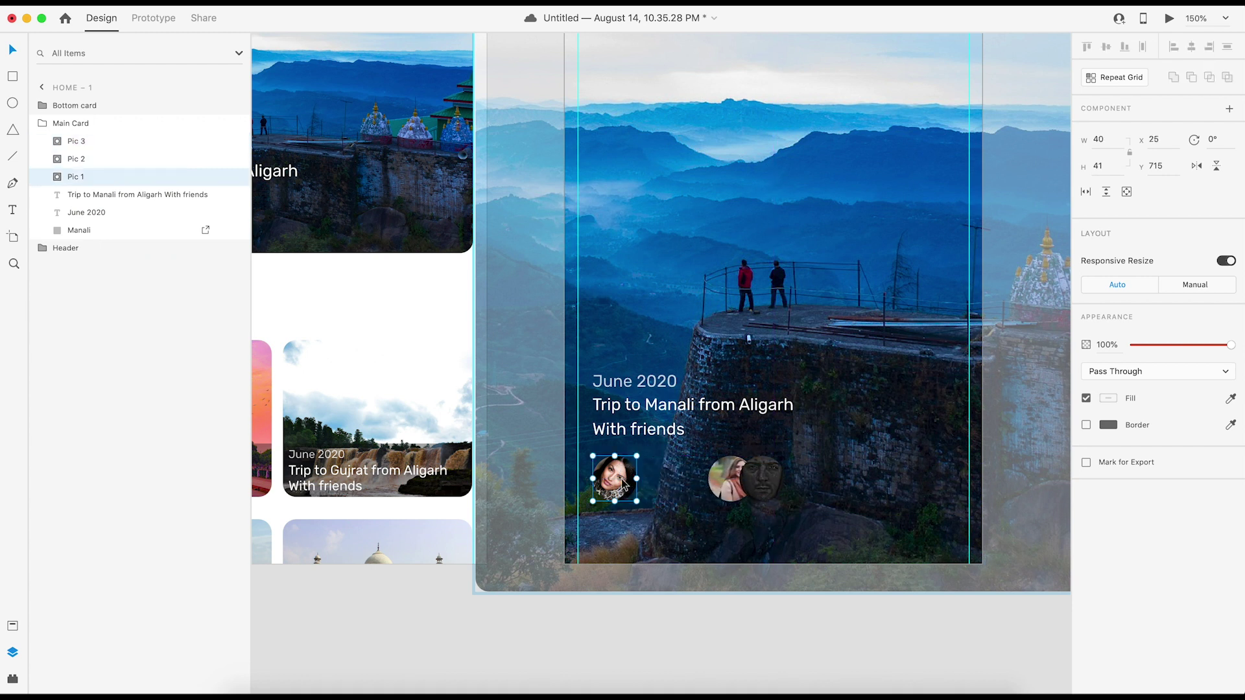
{"action": "left_click", "coordinate": [46, 177]}
{"action": "left_click", "coordinate": [64, 213]}
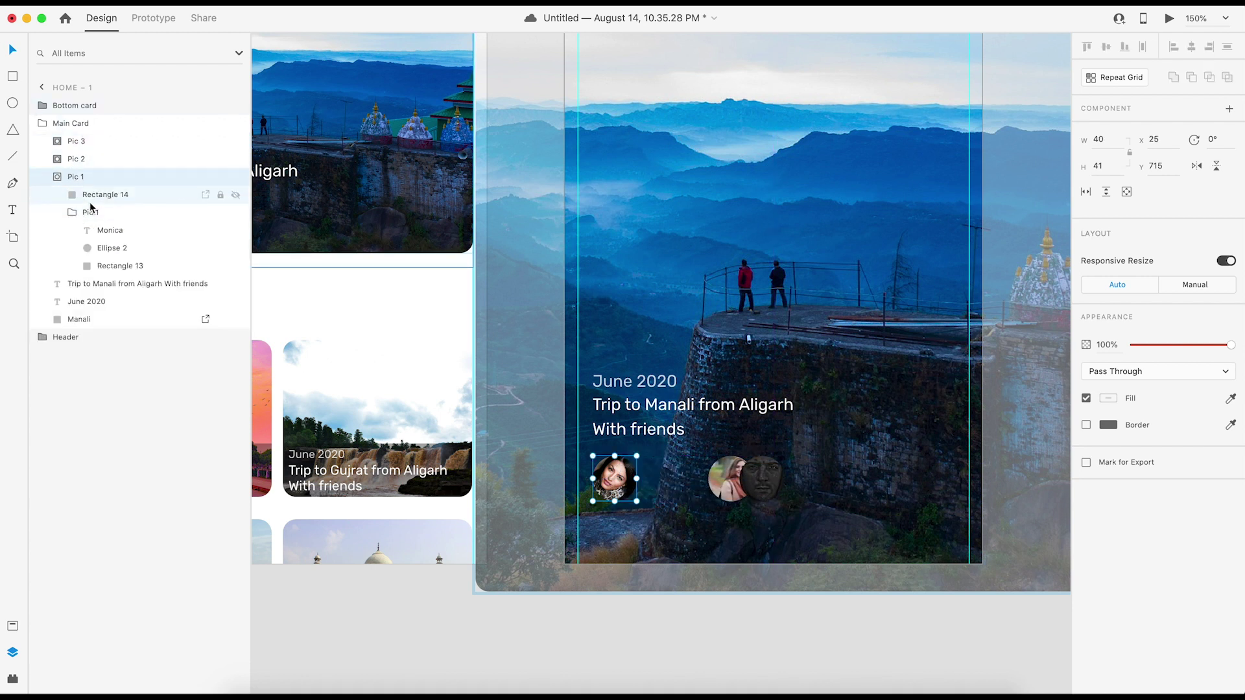
{"action": "left_click", "coordinate": [100, 195]}
{"action": "left_click_drag", "start_coordinate": [639, 479], "coordinate": [692, 479]}
Move Pic 3 right to X 227, making room for the name label of Pic 2
{"action": "left_click", "coordinate": [752, 491]}
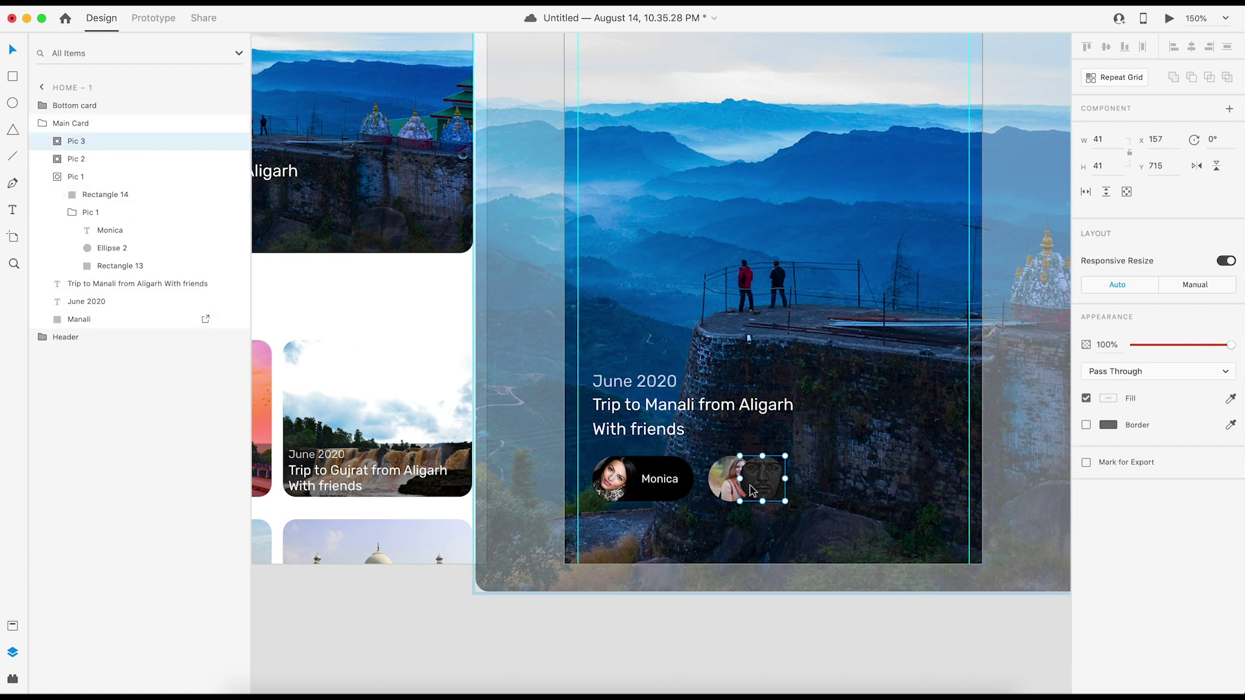
{"action": "key", "text": "shift+Right"}
{"action": "key", "text": "shift+Right"}
{"action": "key", "text": "shift+Right"}
{"action": "key", "text": "shift+Right"}
{"action": "key", "text": "shift+Right"}
{"action": "key", "text": "shift+Right"}
{"action": "key", "text": "shift+Right"}
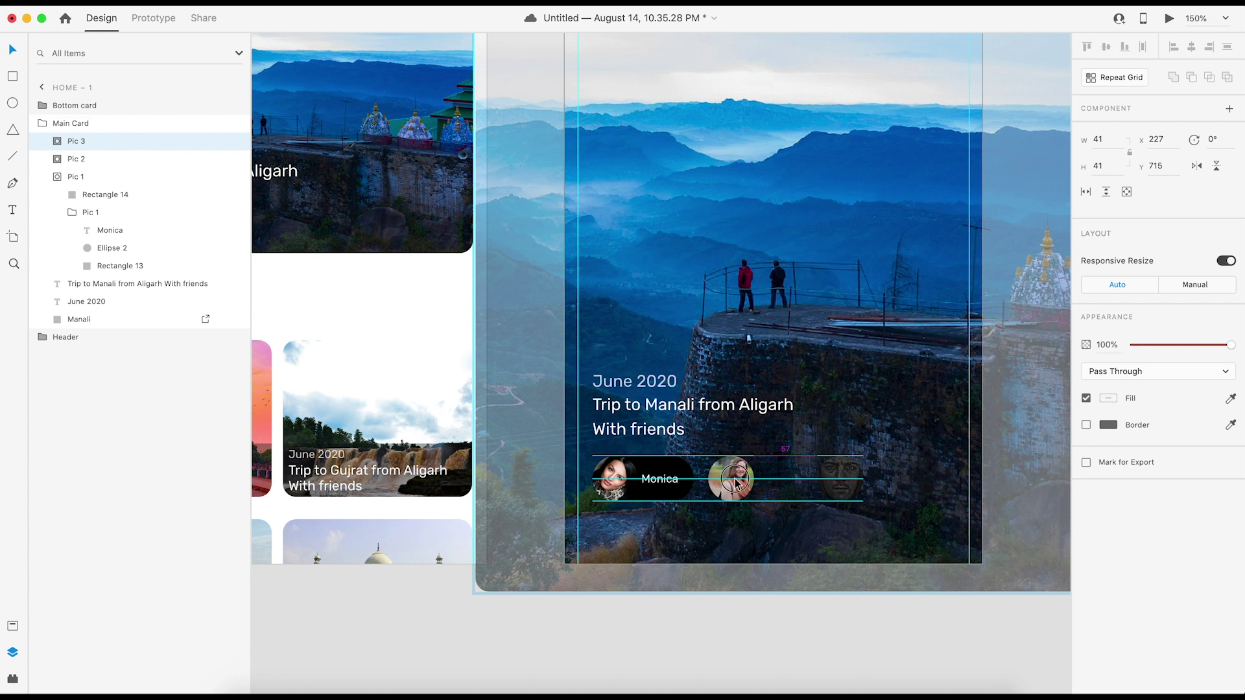
Widen Rectangle 15, the mask of Pic 2, to about 91 px to reveal its name label
{"action": "left_click", "coordinate": [738, 484]}
{"action": "left_click", "coordinate": [59, 165]}
{"action": "left_click", "coordinate": [109, 179]}
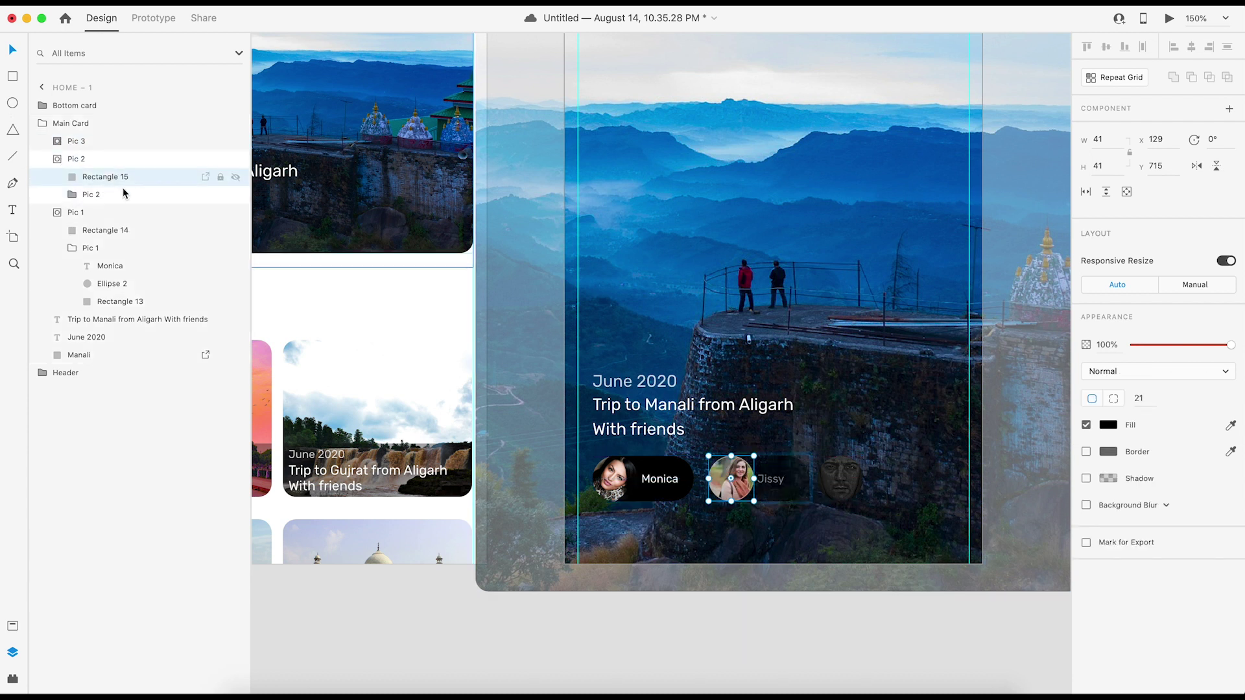
{"action": "left_click_drag", "start_coordinate": [755, 479], "coordinate": [805, 483]}
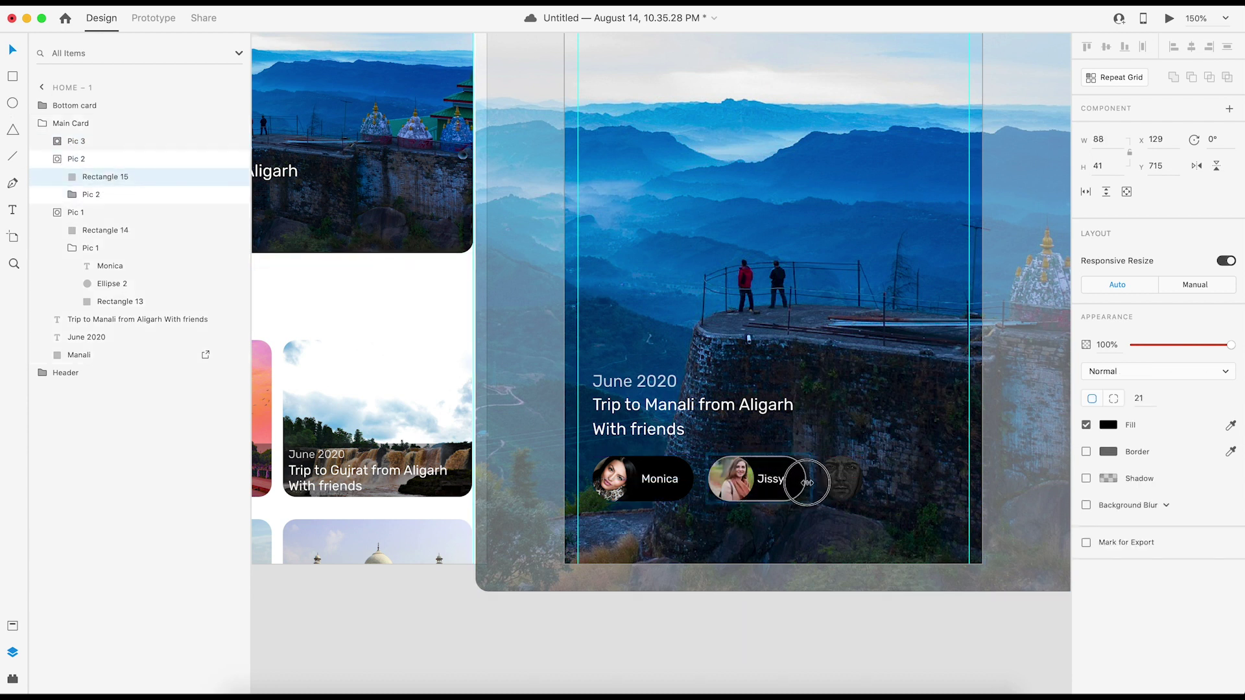
Widen Rectangle 16, the mask of Pic 3, to about 91 px to reveal its name label
{"action": "left_click", "coordinate": [840, 480]}
{"action": "left_click", "coordinate": [58, 141]}
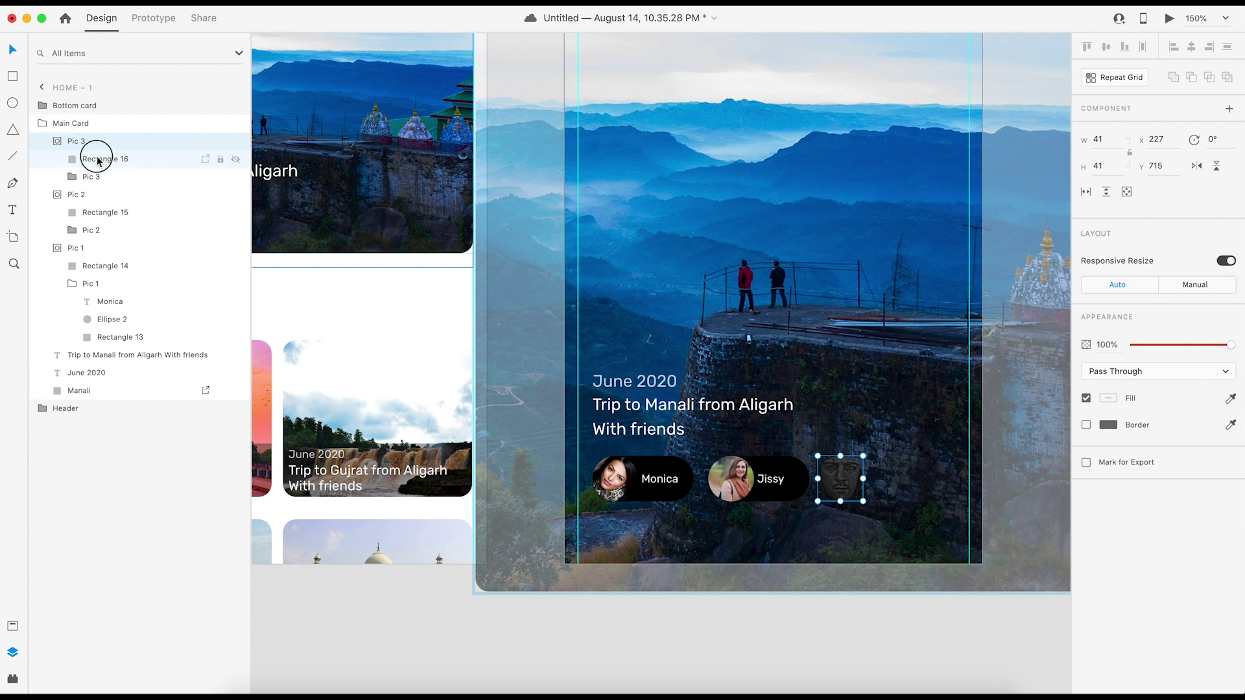
{"action": "left_click", "coordinate": [99, 159]}
{"action": "left_click_drag", "start_coordinate": [865, 479], "coordinate": [919, 478]}
{"action": "left_click", "coordinate": [856, 561]}
Even out the spacing of the three friend pills by moving Pic 3 to X 223
{"action": "left_click", "coordinate": [713, 499]}
{"action": "key", "text": "super+equal"}
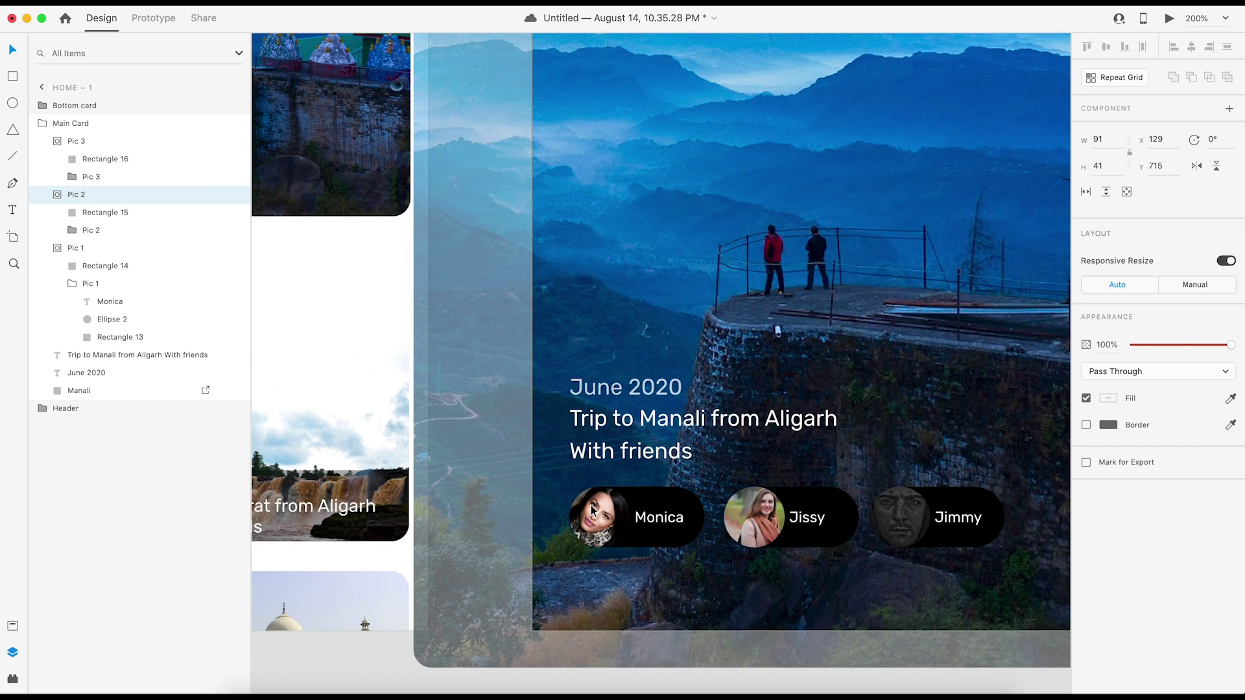
{"action": "left_click_drag", "start_coordinate": [860, 513], "coordinate": [890, 522]}
{"action": "left_click", "coordinate": [863, 517]}
{"action": "key", "text": "super+minus"}
{"action": "key", "text": "super+minus"}
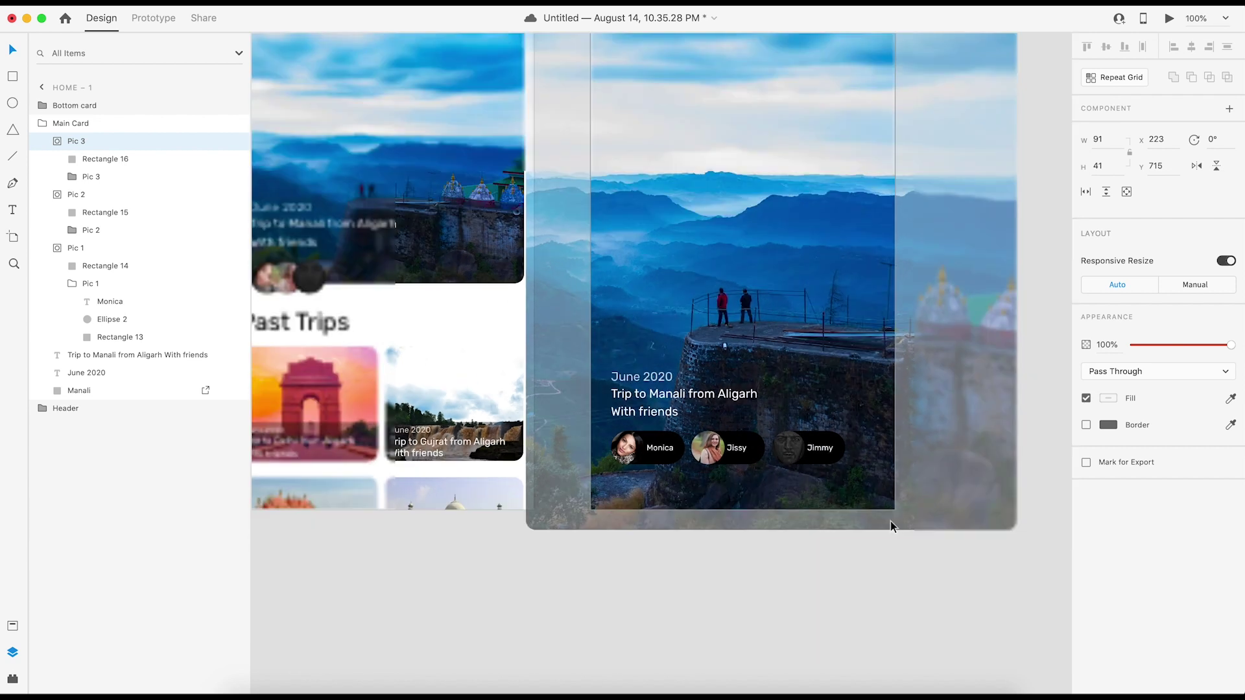
Move the Home – 1 artboard slightly right, leaving a gap of about 86 px to the Home artboard
{"action": "left_click", "coordinate": [731, 508]}
{"action": "left_click_drag", "start_coordinate": [744, 455], "coordinate": [783, 493]}
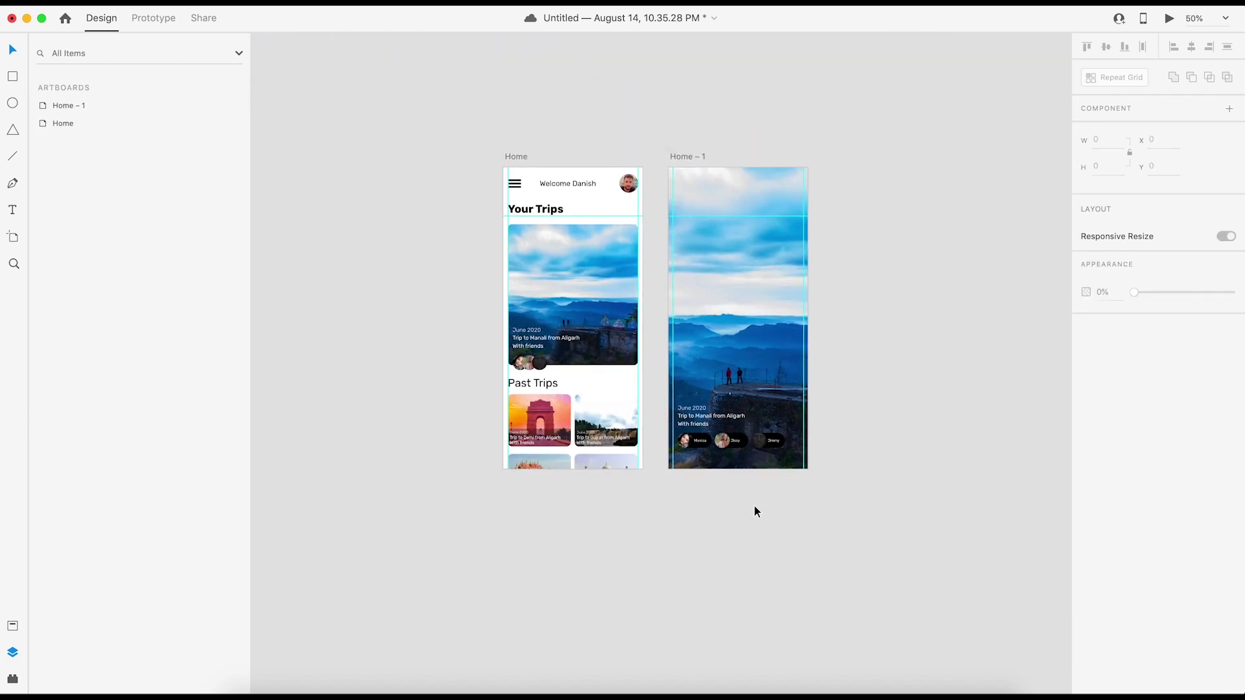
{"action": "left_click", "coordinate": [529, 271]}
{"action": "left_click_drag", "start_coordinate": [698, 157], "coordinate": [704, 157]}
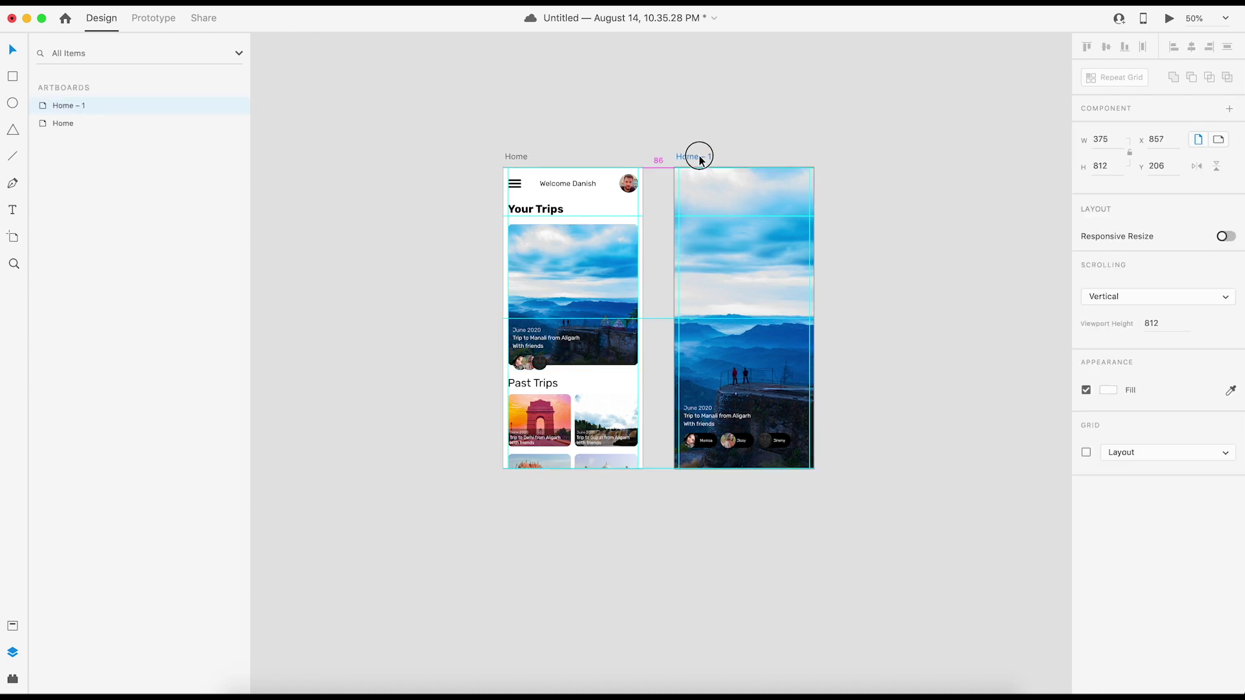
In Prototype mode, link Home's Main Card to Home – 1 with Auto-Animate and set the trigger to Tap
{"action": "left_click", "coordinate": [148, 24]}
{"action": "left_click", "coordinate": [567, 283]}
{"action": "left_click_drag", "start_coordinate": [638, 297], "coordinate": [759, 297]}
{"action": "left_click", "coordinate": [1161, 84]}
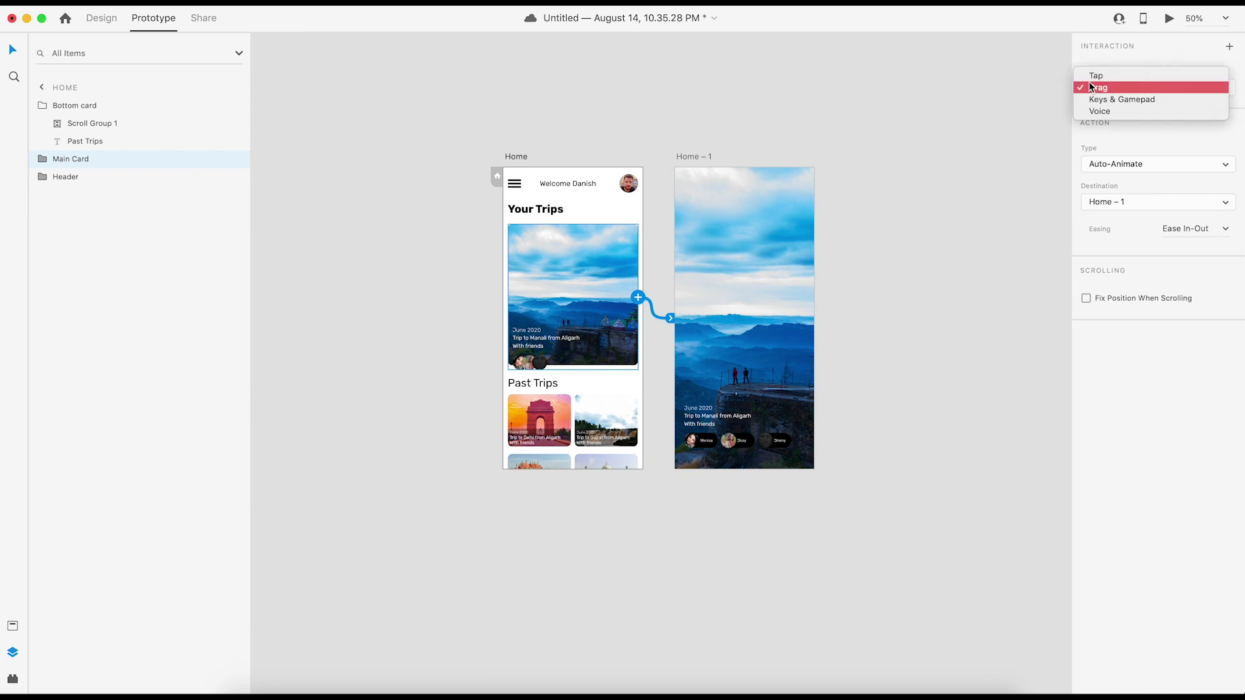
{"action": "left_click", "coordinate": [1093, 76]}
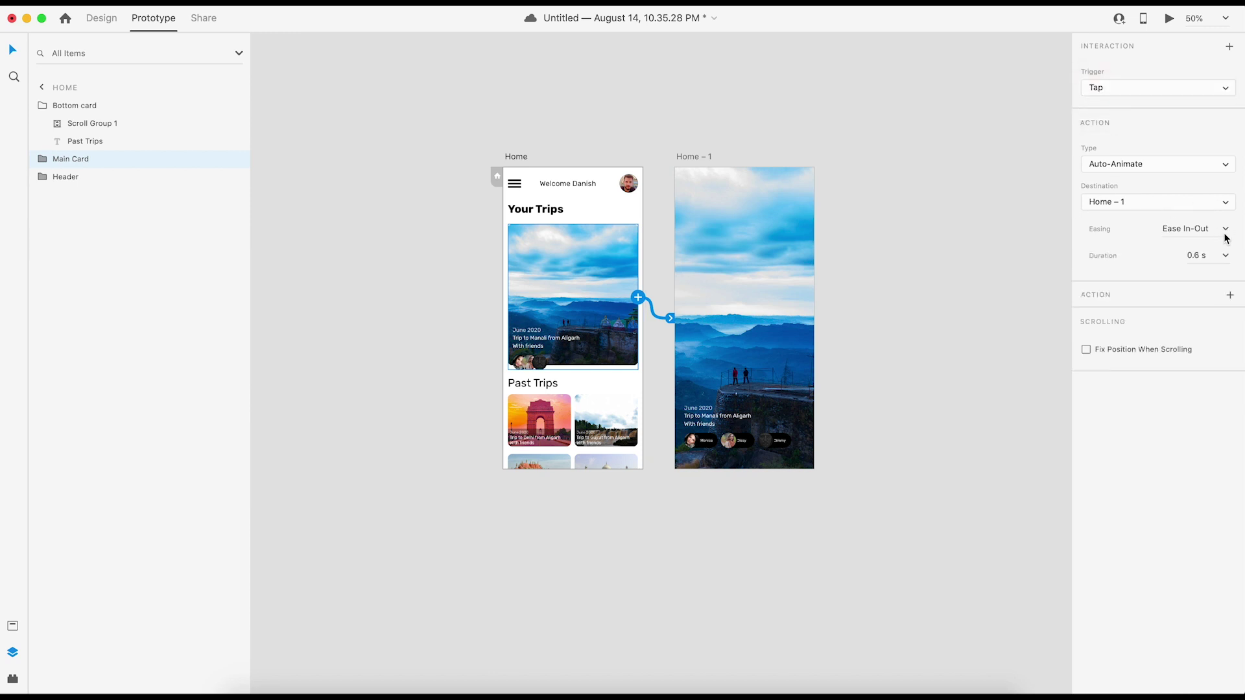
Preview the prototype and test the transition from the Manali card to the enlarged trip screen
{"action": "left_click", "coordinate": [1174, 21]}
{"action": "left_click", "coordinate": [453, 231]}
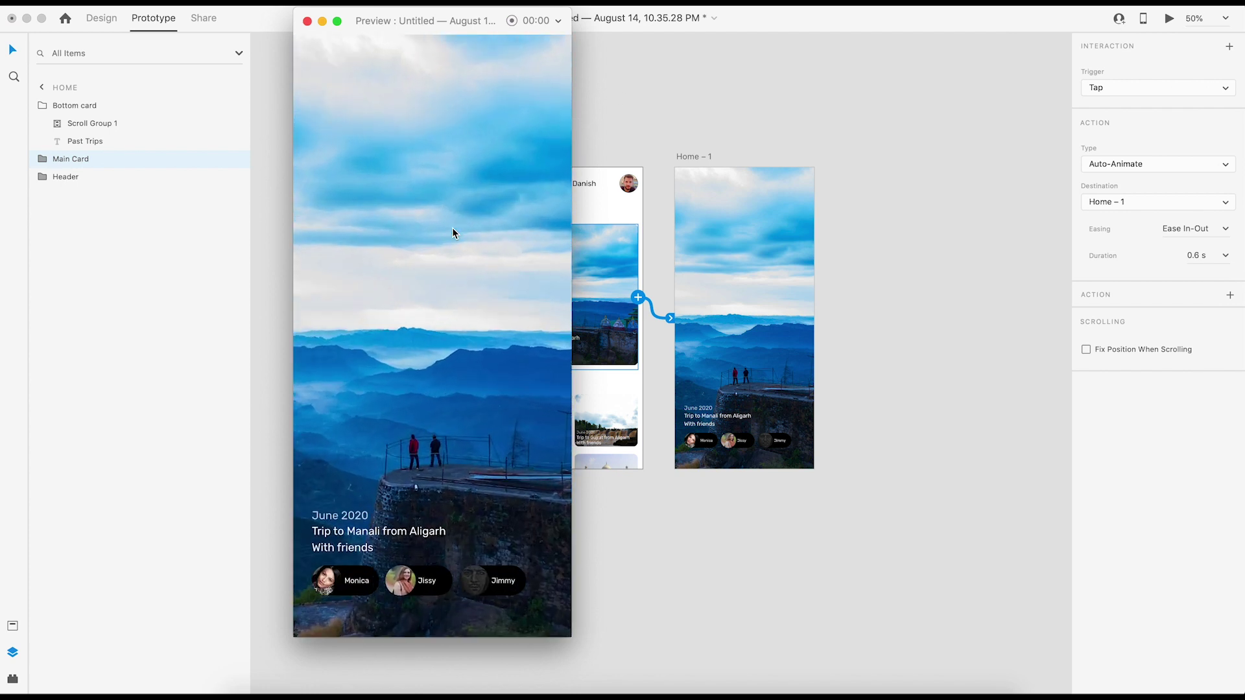
{"action": "left_click", "coordinate": [308, 22]}
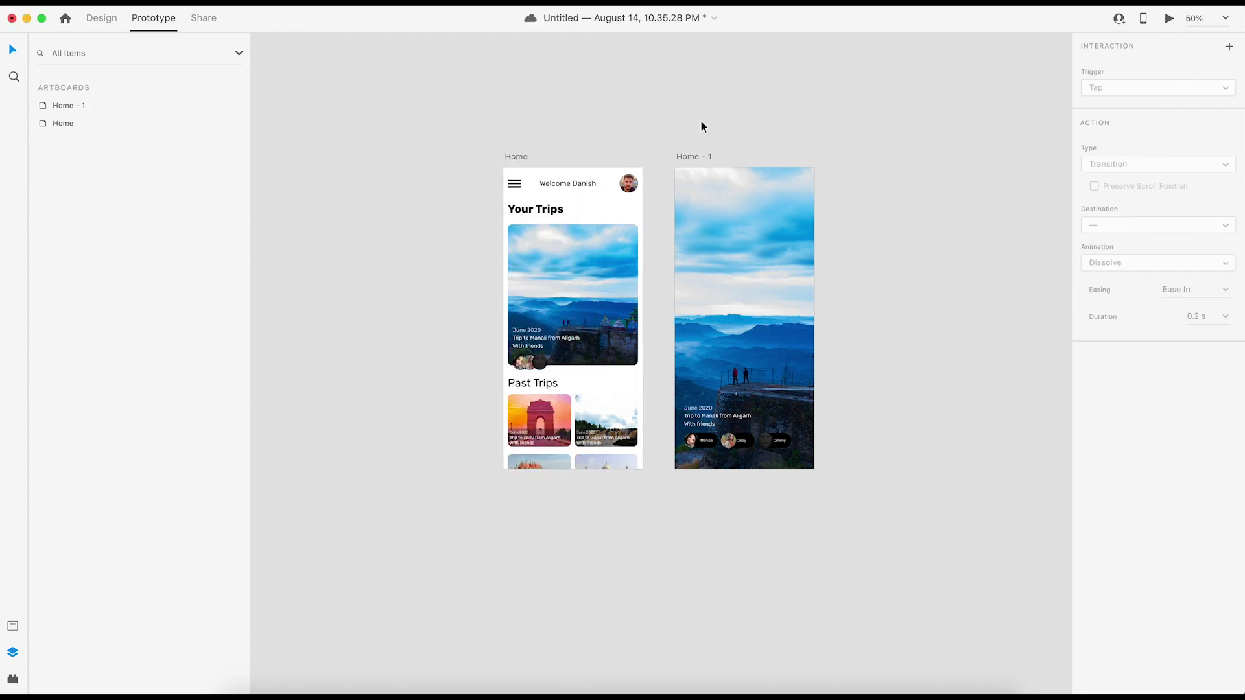
Import close.svg from the My Trip app folder in Finder onto the Home – 1 artboard
{"action": "left_click", "coordinate": [264, 690]}
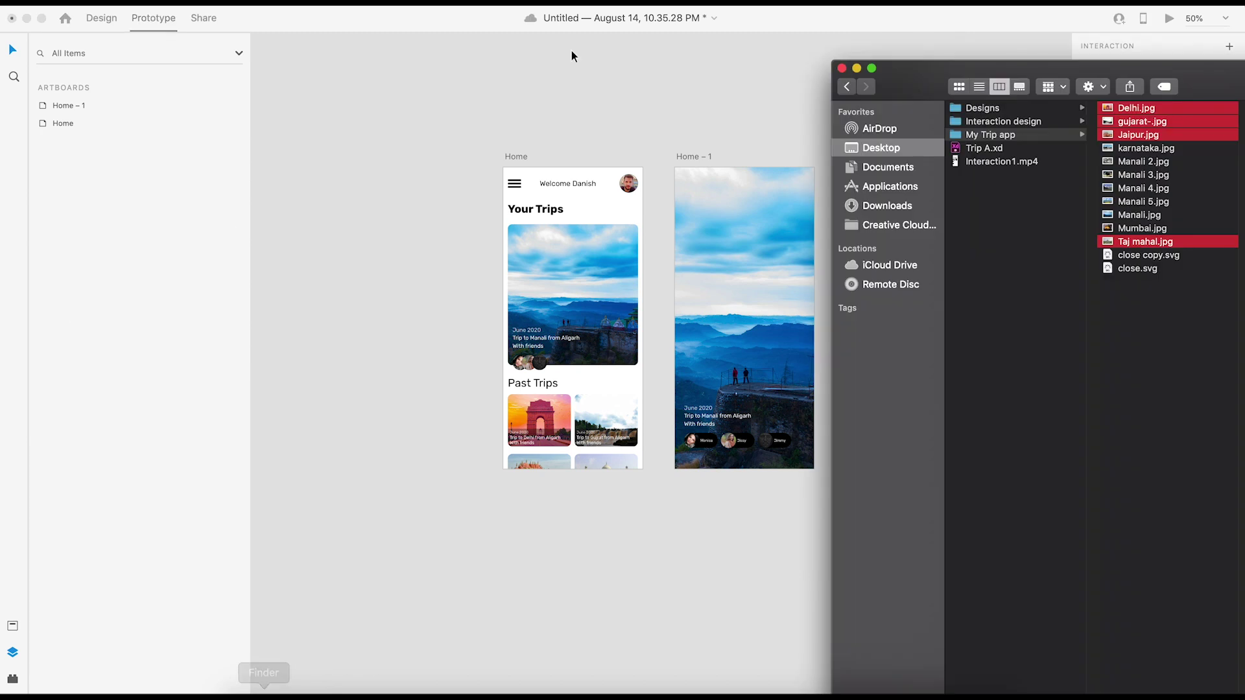
{"action": "left_click_drag", "start_coordinate": [1139, 275], "coordinate": [753, 113]}
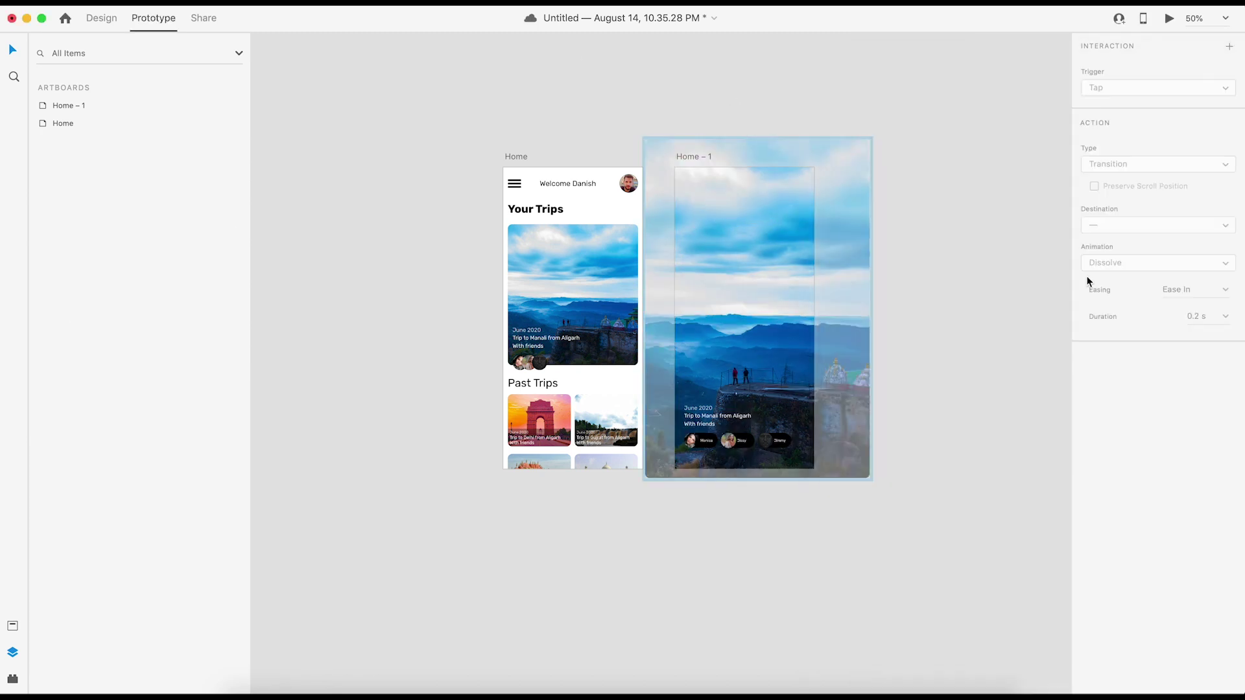
{"action": "left_click", "coordinate": [264, 691]}
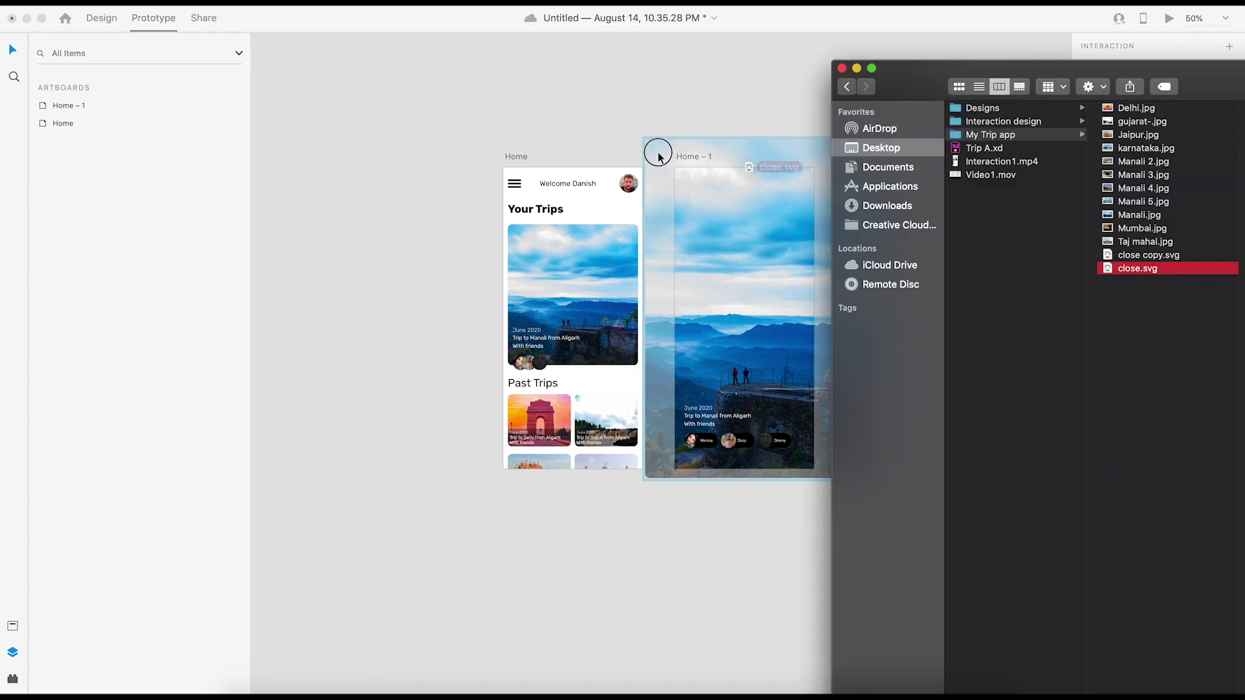
{"action": "left_click", "coordinate": [13, 50]}
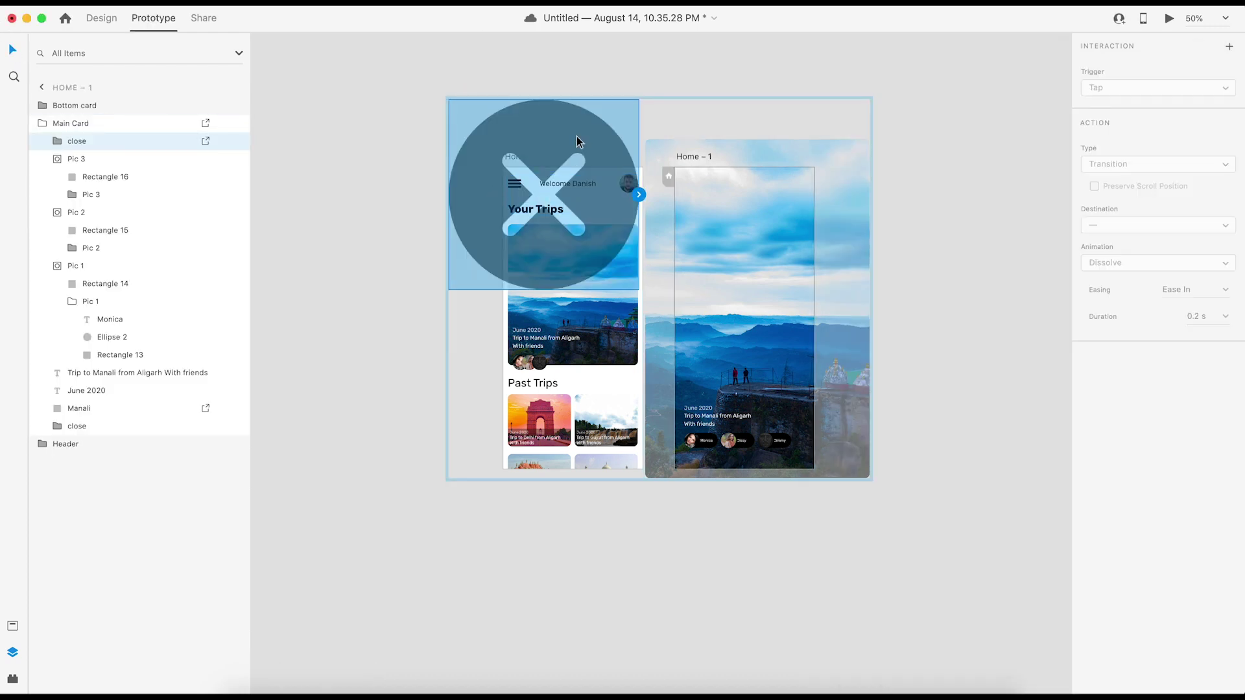
In Design mode, scale the close icon down to about 39.86 × 39.86 and place it at X 12, Y 31 on Home – 1
{"action": "key", "text": "Delete"}
{"action": "left_click", "coordinate": [441, 76]}
{"action": "left_click_drag", "start_coordinate": [873, 212], "coordinate": [757, 189]}
{"action": "left_click", "coordinate": [91, 18]}
{"action": "key", "text": "super+z"}
{"action": "left_click_drag", "start_coordinate": [440, 118], "coordinate": [973, 240]}
{"action": "left_click_drag", "start_coordinate": [979, 360], "coordinate": [579, 168]}
{"action": "key", "text": "1"}
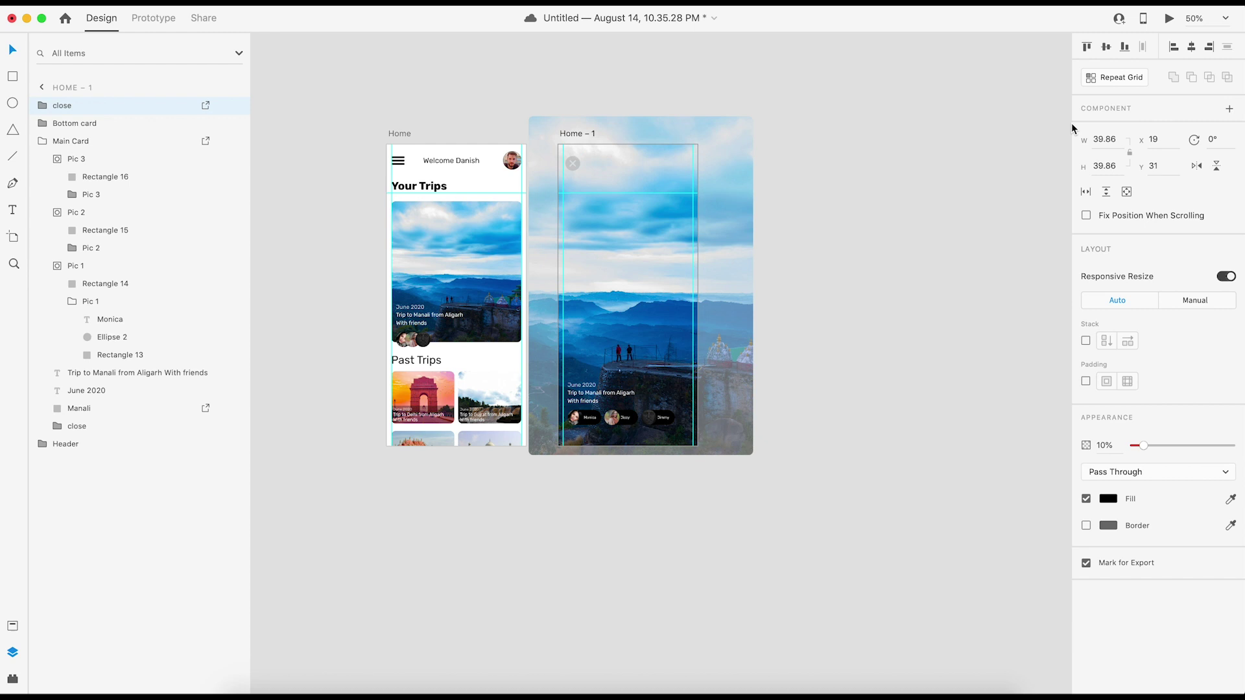
{"action": "left_click", "coordinate": [1161, 137]}
{"action": "type", "text": "12"}
{"action": "left_click", "coordinate": [906, 136]}
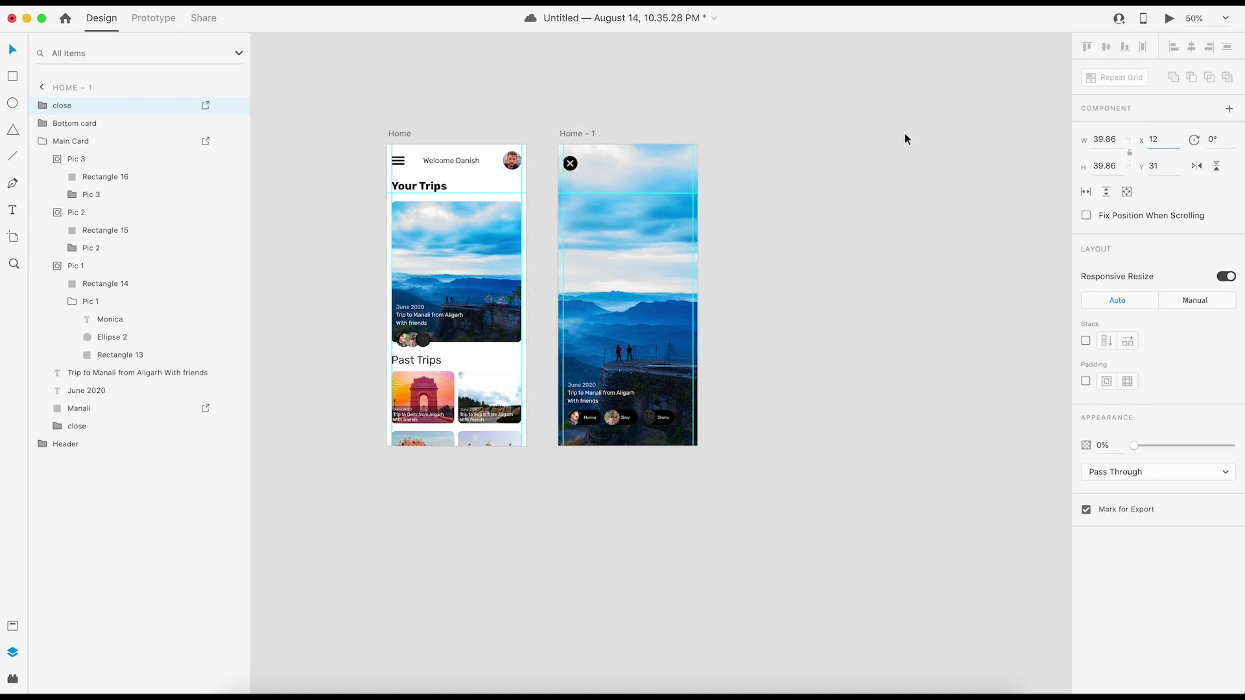
Set the close icon's fill colour to light grey #B7B7B7
{"action": "left_click", "coordinate": [570, 164]}
{"action": "left_click", "coordinate": [1111, 499]}
{"action": "left_click_drag", "start_coordinate": [1010, 471], "coordinate": [900, 404]}
{"action": "type", "text": "BFBFBF"}
{"action": "key", "text": "Return"}
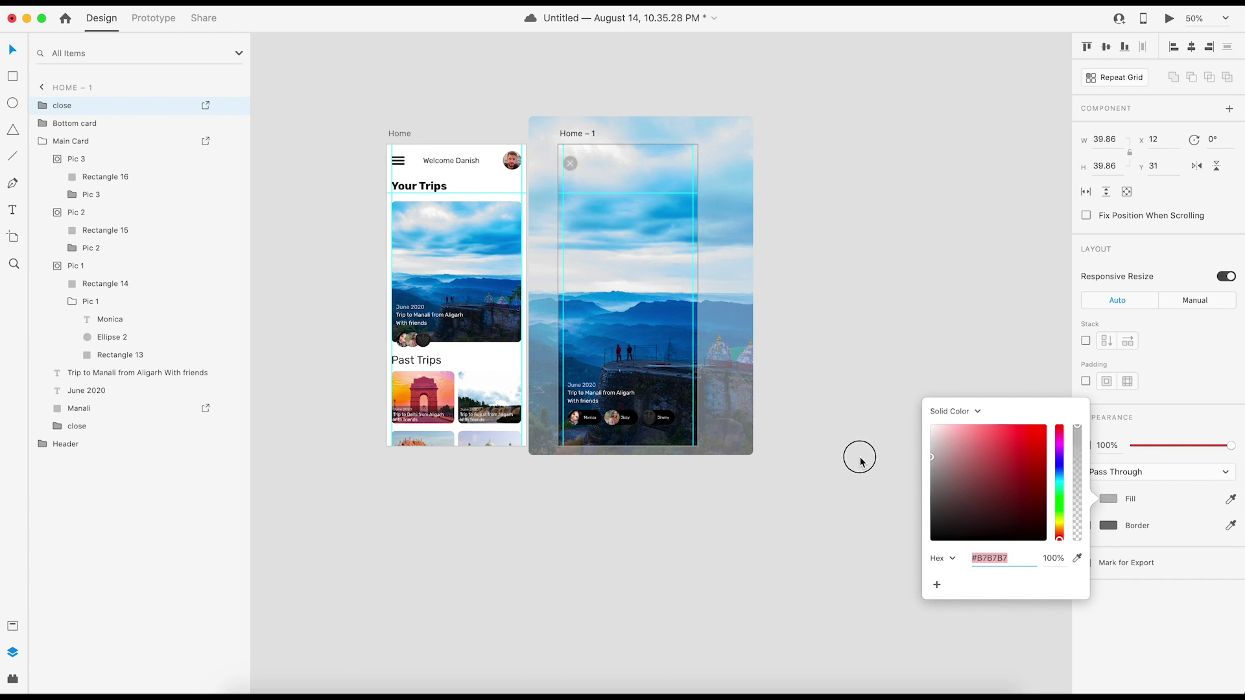
{"action": "left_click", "coordinate": [886, 275]}
{"action": "left_click_drag", "start_coordinate": [885, 281], "coordinate": [891, 275]}
{"action": "left_click_drag", "start_coordinate": [912, 229], "coordinate": [935, 226]}
{"action": "left_click_drag", "start_coordinate": [851, 208], "coordinate": [792, 198]}
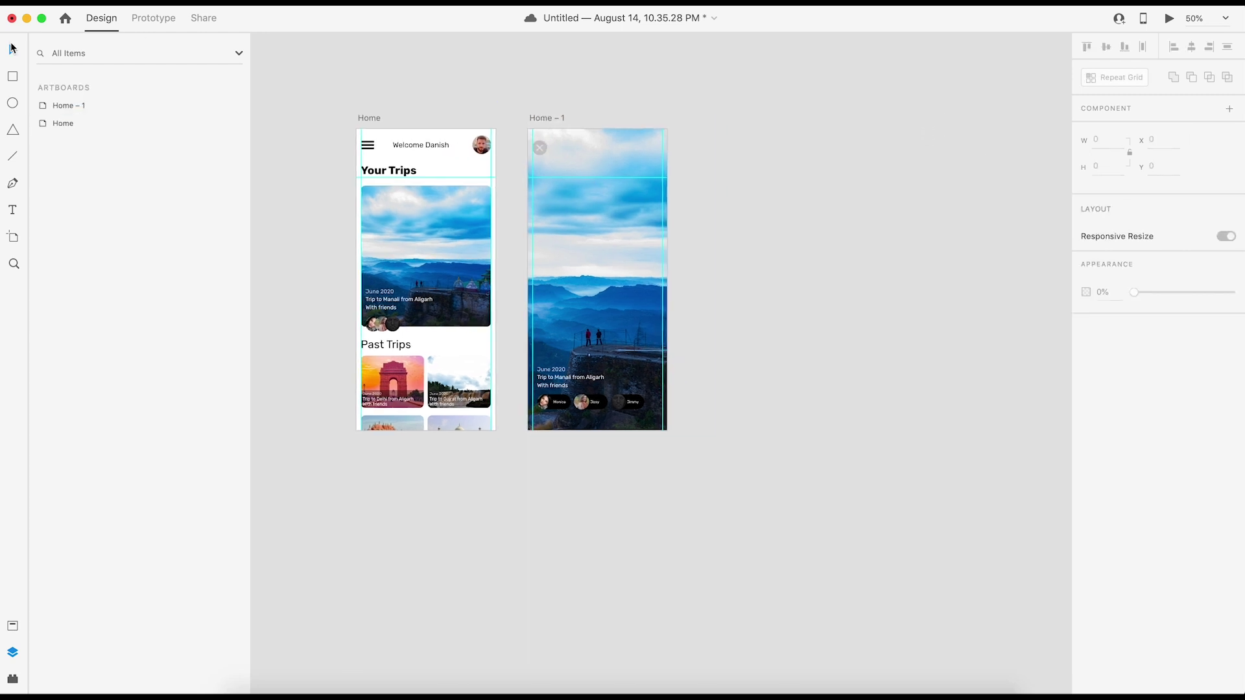
{"action": "left_click", "coordinate": [13, 237]}
{"action": "left_click", "coordinate": [692, 129]}
{"action": "left_click_drag", "start_coordinate": [716, 118], "coordinate": [712, 122]}
{"action": "double_click", "coordinate": [721, 122]}
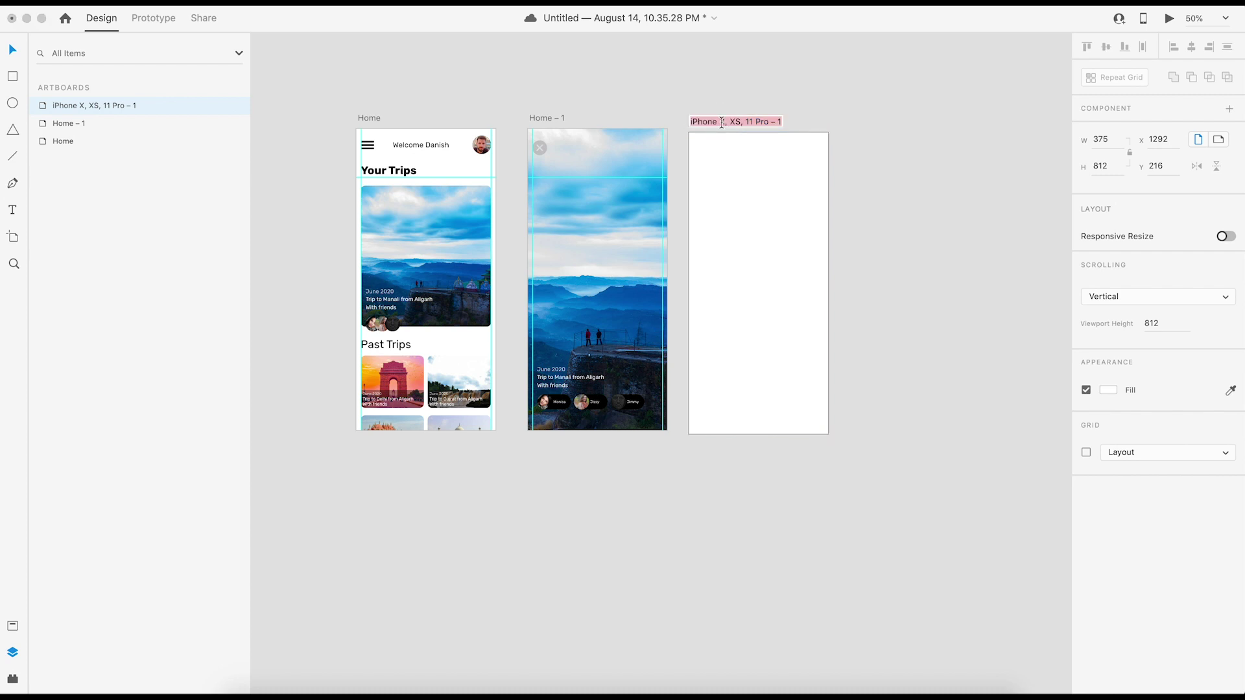
{"action": "key", "text": "Escape"}
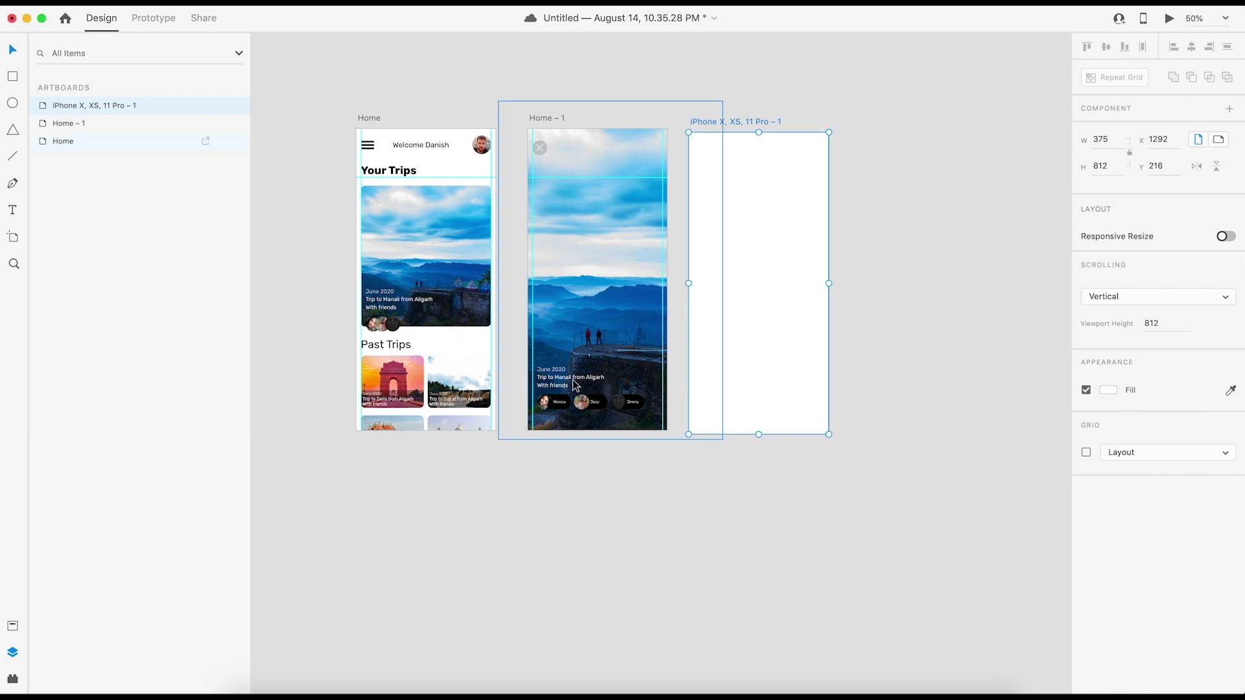
{"action": "left_click", "coordinate": [744, 121]}
{"action": "key", "text": "Delete"}
Duplicate the Home – 1 artboard and move the Main Card on the copy up to Y -426
{"action": "left_click", "coordinate": [540, 118]}
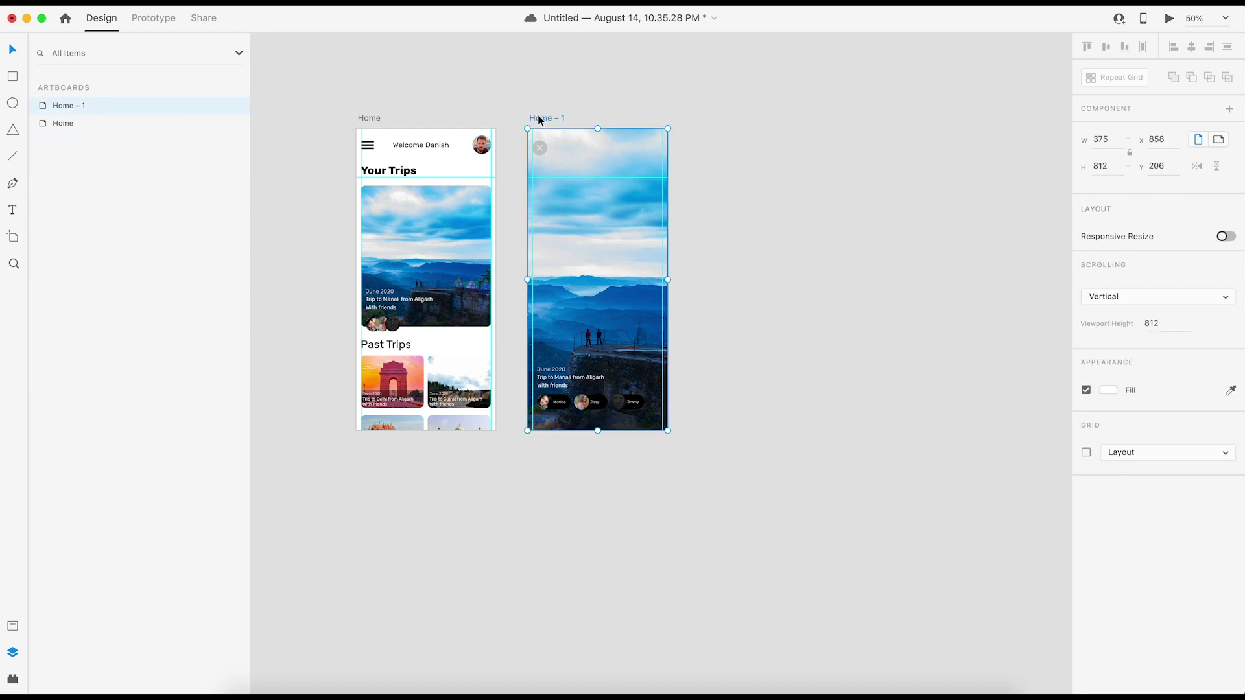
{"action": "key", "text": "super+d"}
{"action": "left_click", "coordinate": [769, 170]}
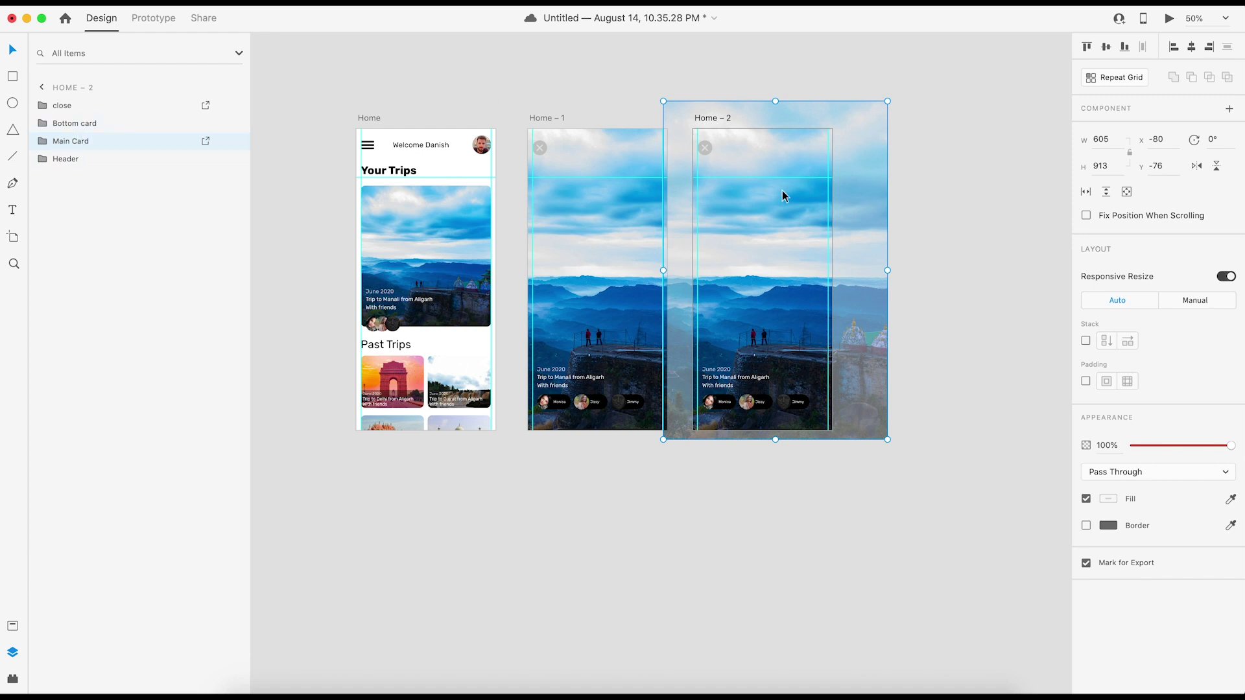
{"action": "key", "text": "shift+Up"}
{"action": "key", "text": "shift+Up"}
{"action": "key", "text": "shift+Up"}
{"action": "key", "text": "shift+Up"}
{"action": "key", "text": "shift+Up"}
{"action": "key", "text": "shift+Up"}
{"action": "key", "text": "shift+Up"}
{"action": "key", "text": "shift+Up"}
{"action": "key", "text": "shift+Up"}
{"action": "key", "text": "shift+Up"}
{"action": "key", "text": "shift+Up"}
{"action": "key", "text": "shift+Up"}
{"action": "key", "text": "shift+Up"}
{"action": "key", "text": "shift+Up"}
{"action": "key", "text": "shift+Up"}
{"action": "key", "text": "shift+Up"}
{"action": "key", "text": "shift+Up"}
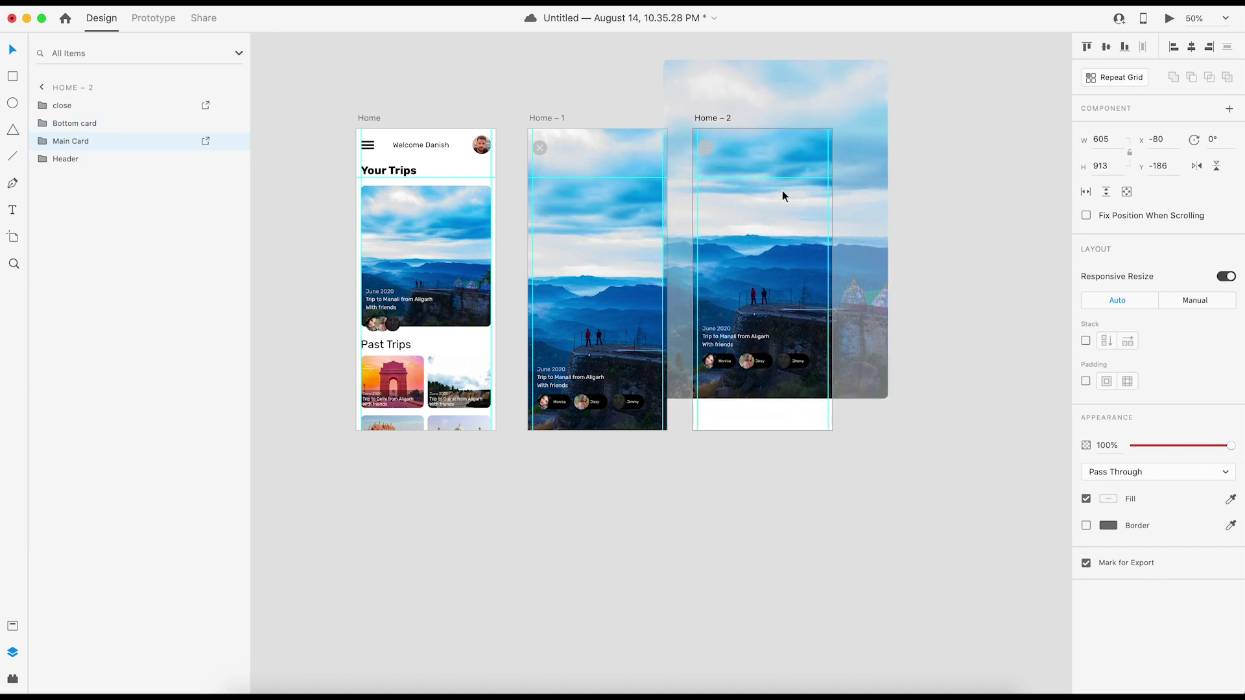
{"action": "key", "text": "shift+Up"}
{"action": "key", "text": "shift+Up"}
{"action": "key", "text": "shift+Up"}
{"action": "key", "text": "shift+Up"}
{"action": "key", "text": "shift+Up"}
{"action": "key", "text": "shift+Up"}
{"action": "key", "text": "shift+Up"}
{"action": "key", "text": "shift+Up"}
{"action": "key", "text": "shift+Up"}
{"action": "key", "text": "shift+Up"}
{"action": "key", "text": "shift+Up"}
{"action": "key", "text": "shift+Up"}
{"action": "key", "text": "shift+Up"}
{"action": "key", "text": "shift+Up"}
{"action": "key", "text": "shift+Up"}
{"action": "key", "text": "shift+Up"}
{"action": "key", "text": "shift+Up"}
{"action": "key", "text": "shift+Up"}
{"action": "key", "text": "shift+Up"}
{"action": "key", "text": "shift+Up"}
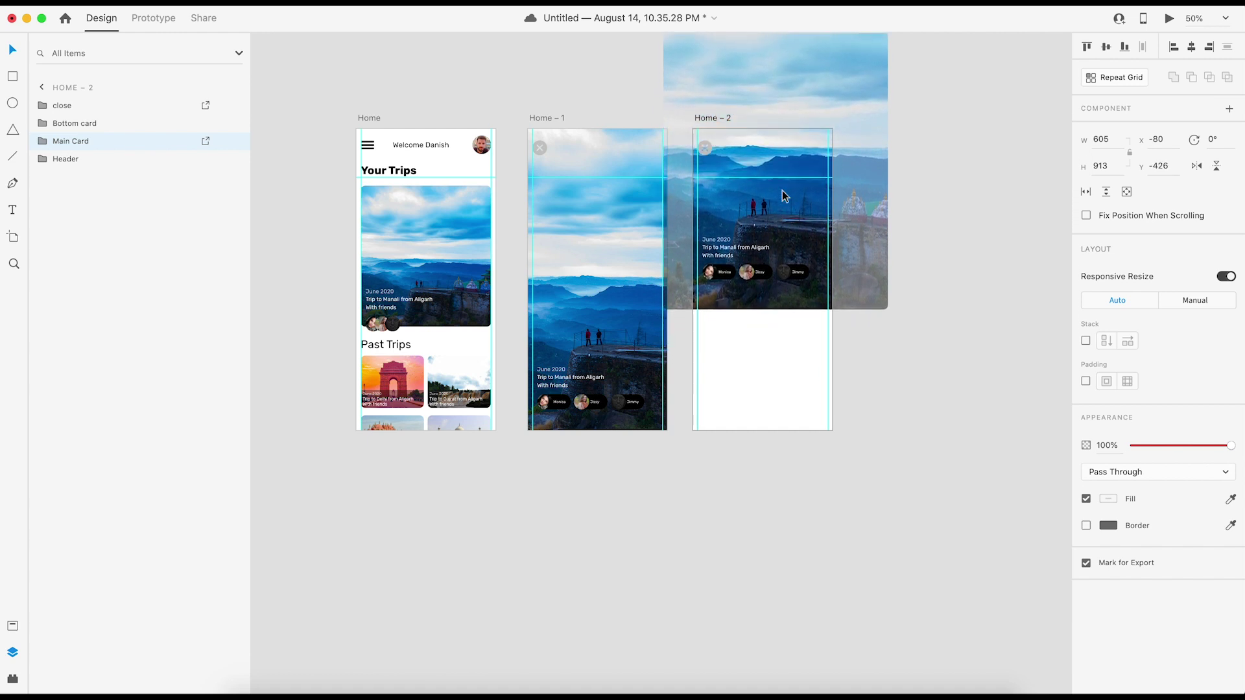
Move the Main Card on the Home – 2 artboard further up to Y -614
{"action": "key", "text": "shift+Up"}
{"action": "key", "text": "shift+Up"}
{"action": "key", "text": "shift+Up"}
{"action": "key", "text": "shift+Up"}
{"action": "key", "text": "shift+Up"}
{"action": "key", "text": "shift+Up"}
{"action": "key", "text": "shift+Up"}
{"action": "key", "text": "shift+Up"}
{"action": "key", "text": "shift+Up"}
{"action": "key", "text": "shift+Up"}
{"action": "key", "text": "shift+Up"}
{"action": "key", "text": "shift+Up"}
{"action": "key", "text": "shift+Up"}
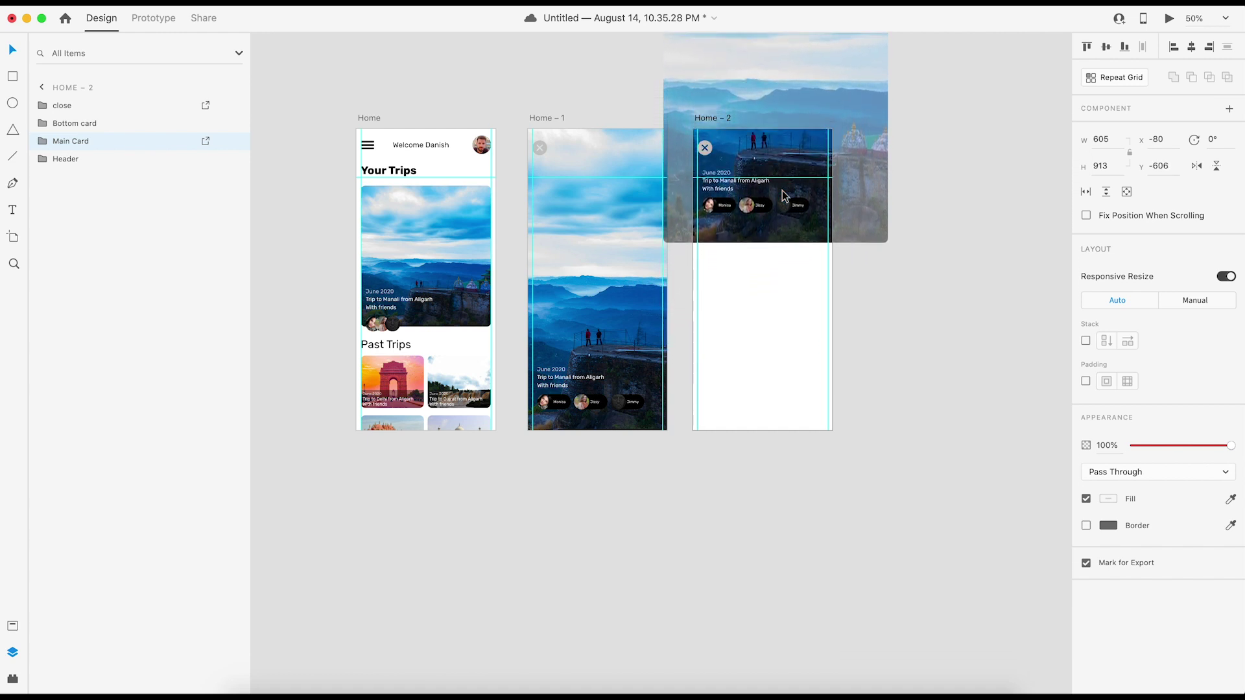
Move only the Manali image inside Home – 2's Main Card up to about Y -894, leaving the trip text and friend chips in place
{"action": "double_click", "coordinate": [806, 155]}
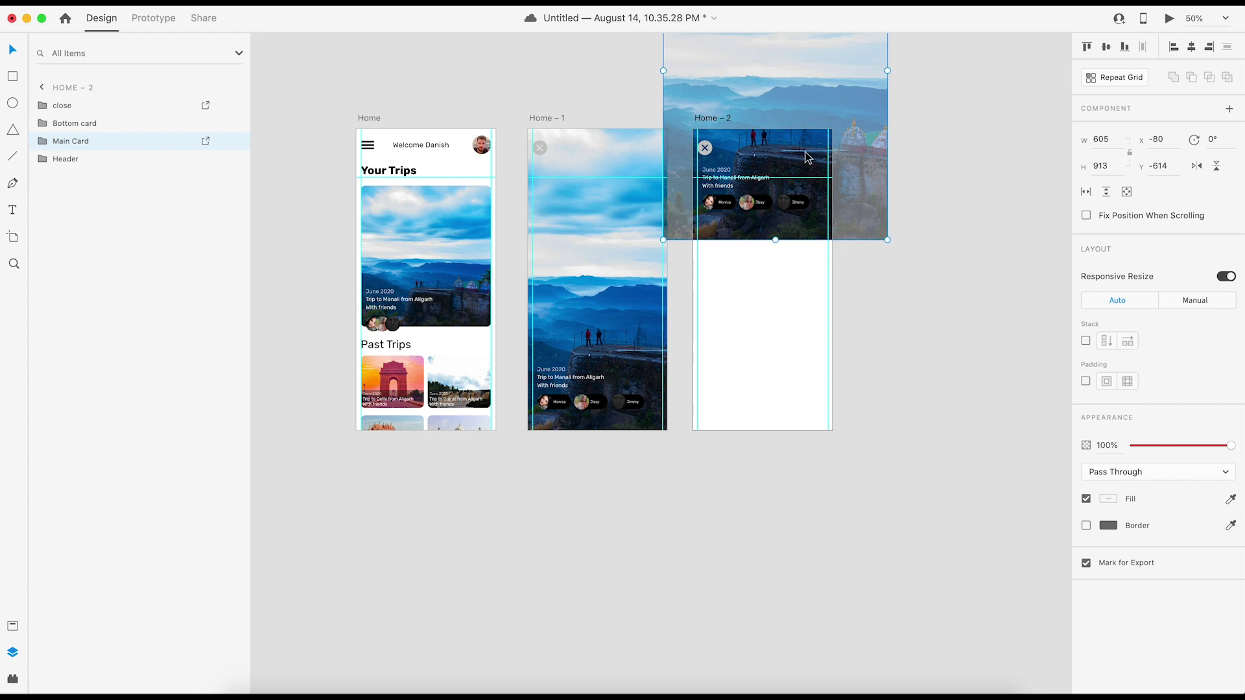
{"action": "key", "text": "shift+Up"}
{"action": "key", "text": "shift+Up"}
{"action": "key", "text": "shift+Up"}
{"action": "key", "text": "shift+Up"}
{"action": "key", "text": "shift+Up"}
{"action": "key", "text": "shift+Up"}
{"action": "key", "text": "shift+Up"}
{"action": "key", "text": "shift+Up"}
{"action": "key", "text": "shift+Up"}
{"action": "key", "text": "shift+Up"}
{"action": "key", "text": "shift+Up"}
{"action": "key", "text": "shift+Up"}
{"action": "key", "text": "shift+Up"}
{"action": "key", "text": "shift+Up"}
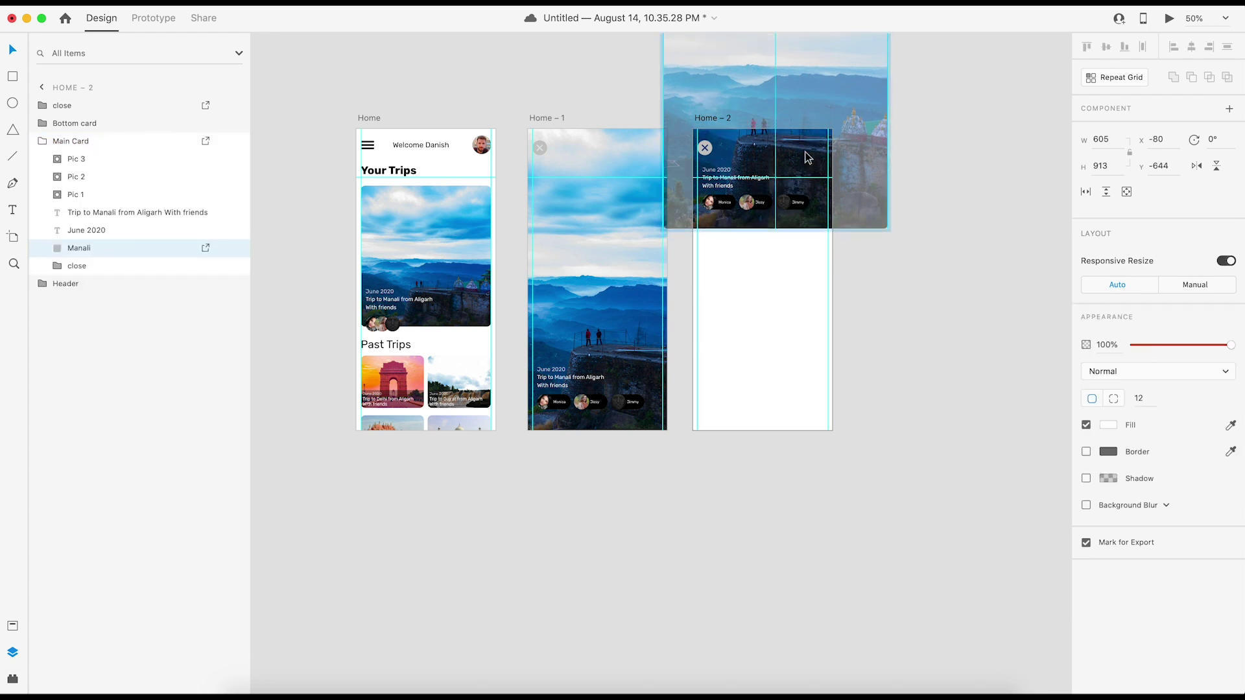
{"action": "key", "text": "shift+Up"}
{"action": "key", "text": "shift+Up"}
{"action": "key", "text": "shift+Up"}
{"action": "key", "text": "shift+Up"}
{"action": "key", "text": "shift+Up"}
{"action": "key", "text": "shift+Up"}
{"action": "key", "text": "shift+Up"}
{"action": "key", "text": "shift+Up"}
{"action": "key", "text": "shift+Up"}
{"action": "key", "text": "shift+Up"}
{"action": "key", "text": "shift+Up"}
{"action": "key", "text": "shift+Up"}
{"action": "key", "text": "shift+Up"}
{"action": "key", "text": "shift+Up"}
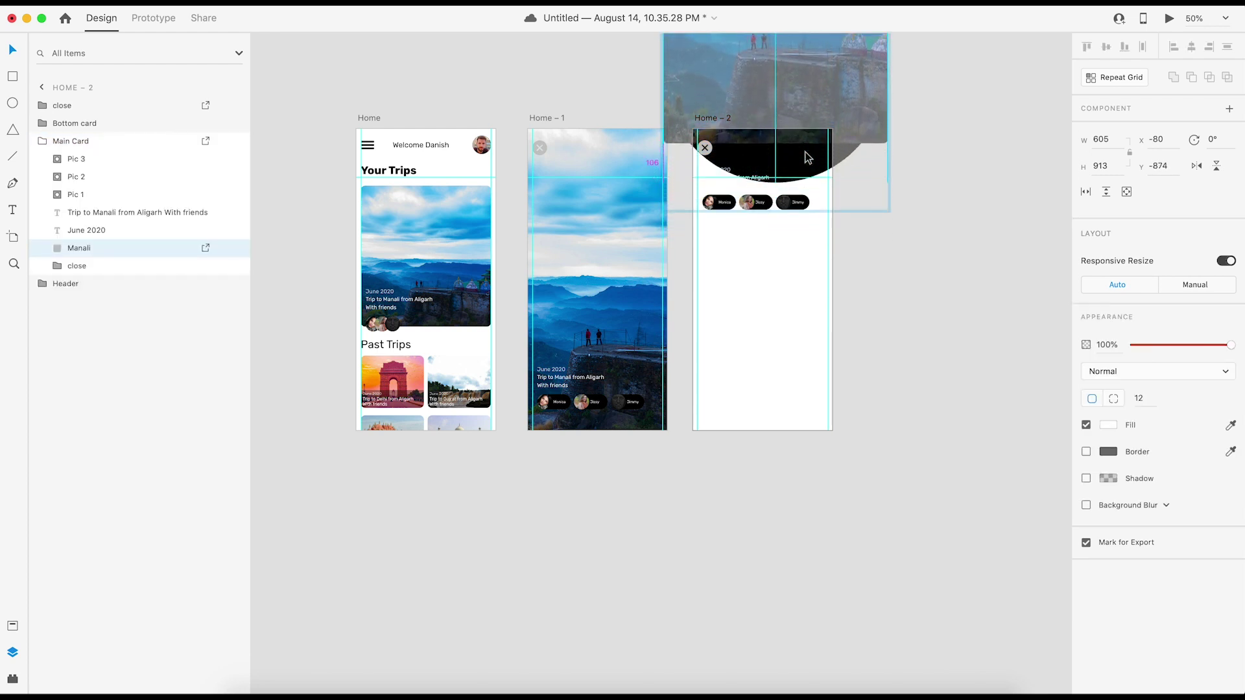
{"action": "left_click", "coordinate": [917, 250]}
Delete the oversized close shape nested inside the Main Card on Home – 2
{"action": "scroll", "coordinate": [844, 227], "scroll_direction": "up", "scroll_amount": 3}
{"action": "left_click", "coordinate": [778, 206]}
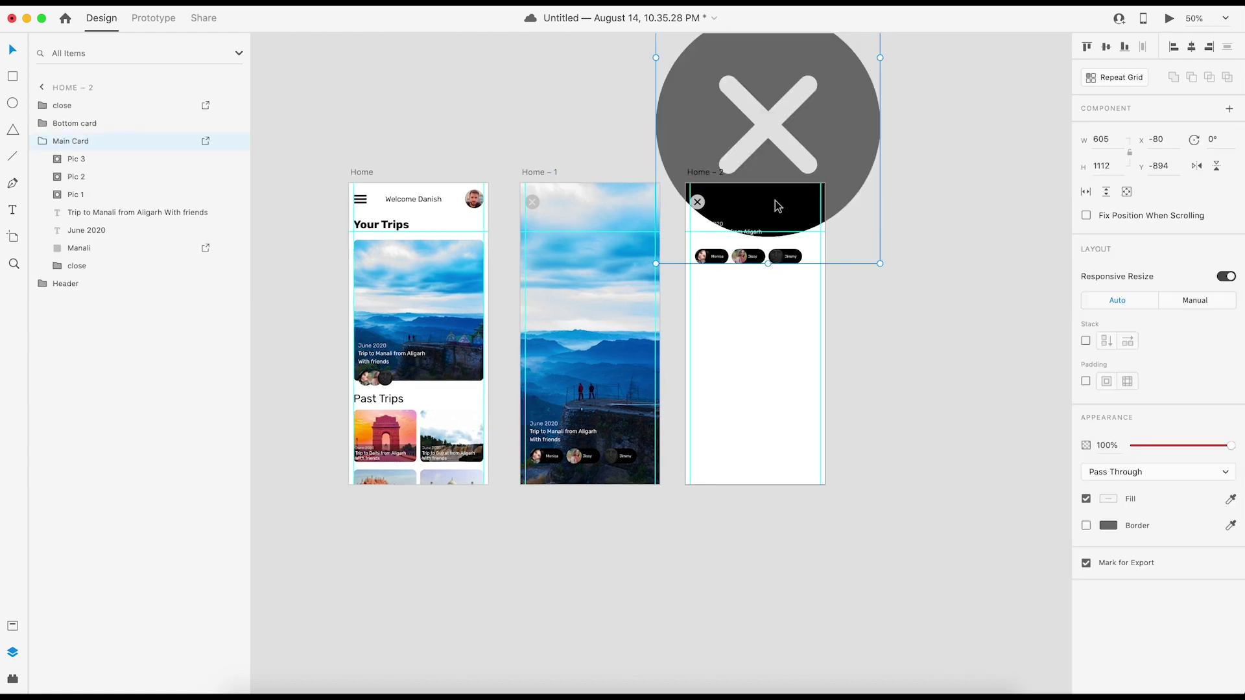
{"action": "double_click", "coordinate": [778, 206]}
{"action": "key", "text": "BackSpace"}
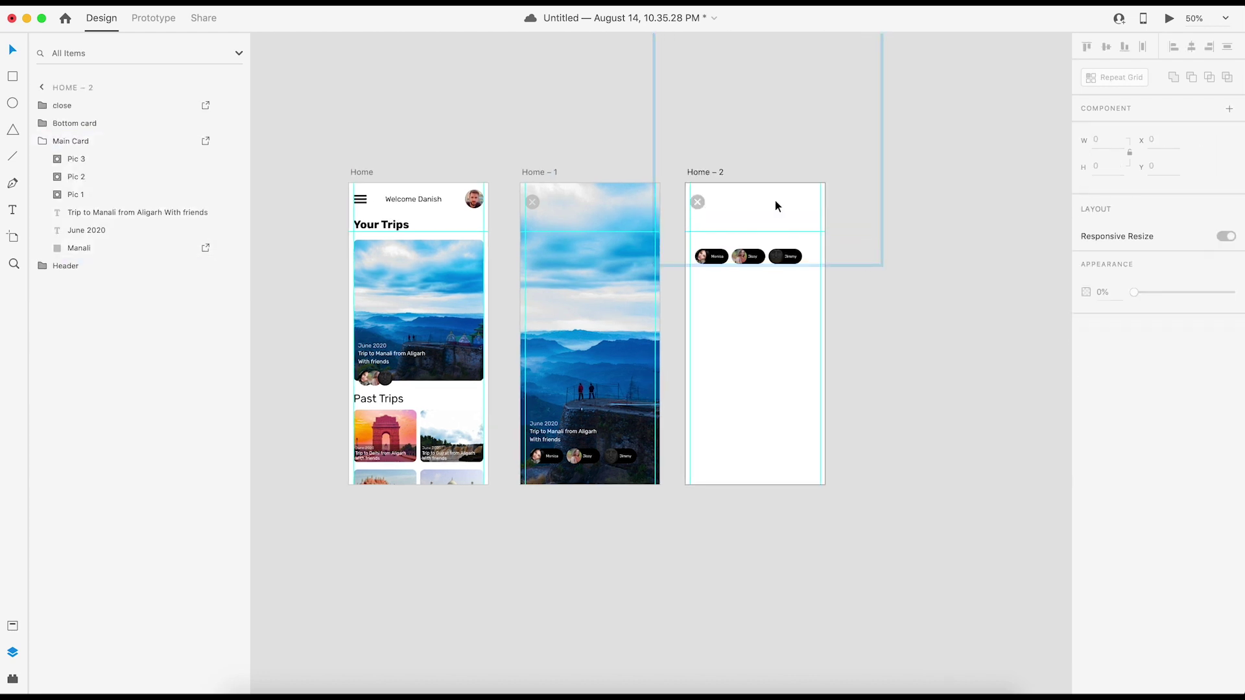
Set the fill of the June 2020 and Trip to Manali texts on Home – 2 to black #000000
{"action": "left_click", "coordinate": [707, 224]}
{"action": "double_click", "coordinate": [711, 225]}
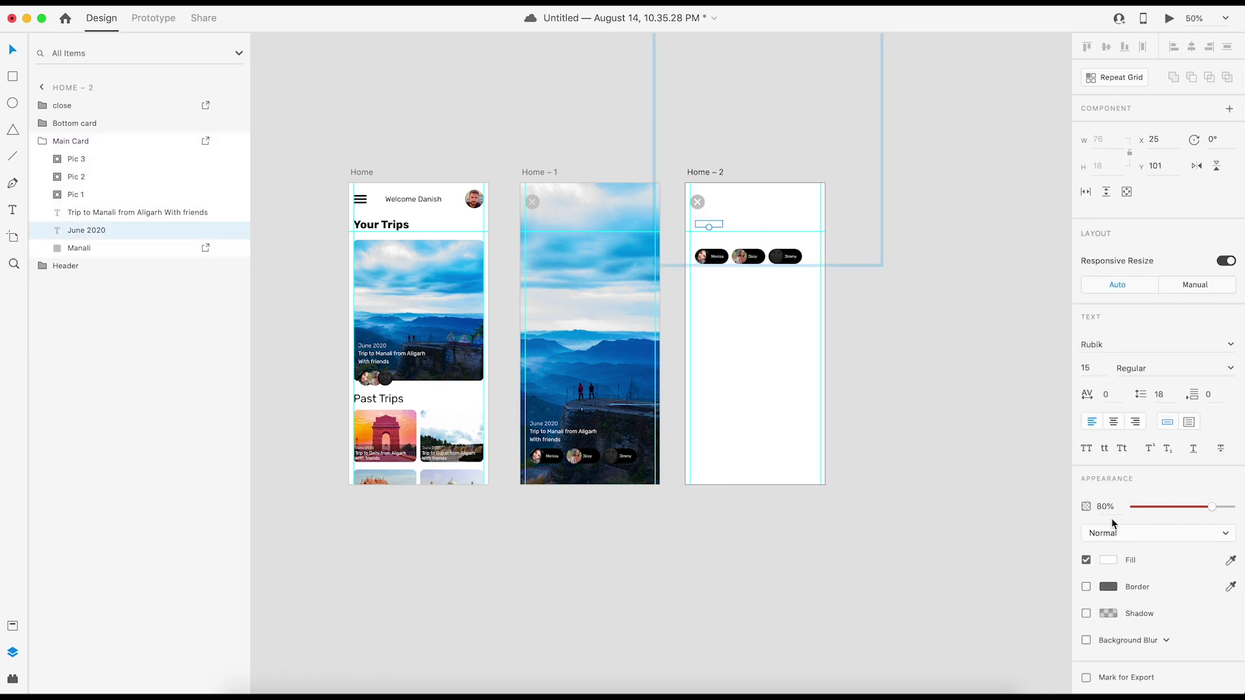
{"action": "left_click", "coordinate": [1104, 562]}
{"action": "left_click", "coordinate": [1010, 538]}
{"action": "left_click", "coordinate": [718, 245]}
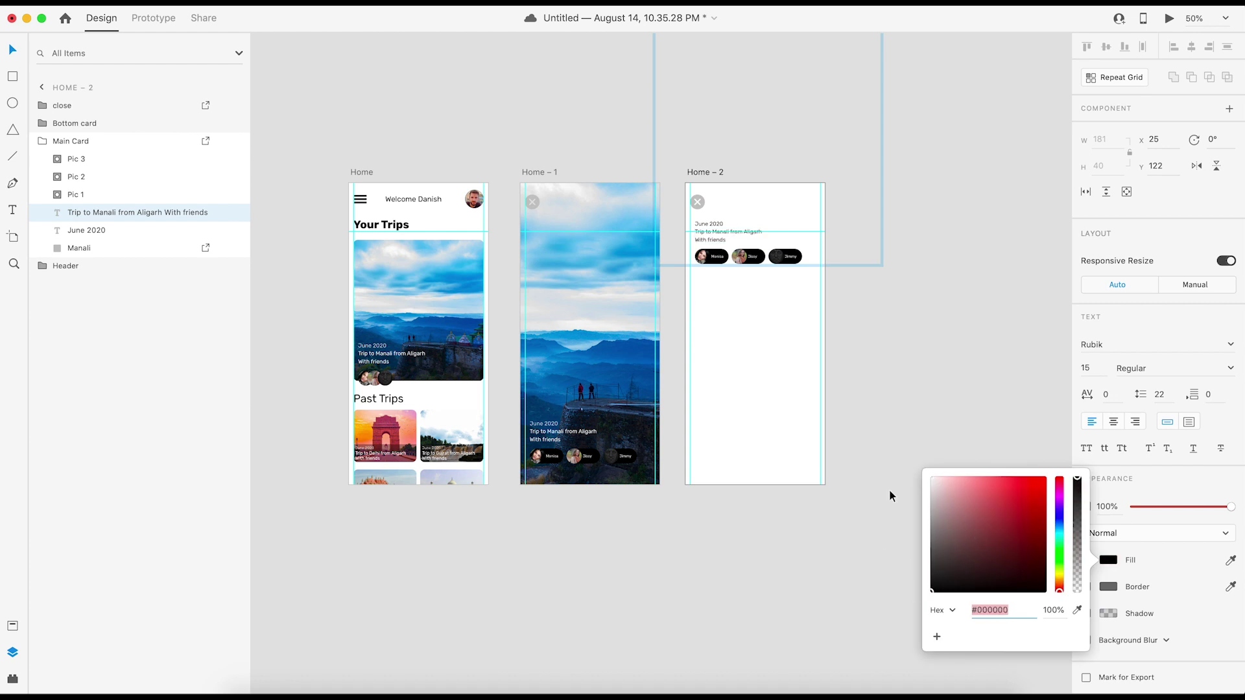
{"action": "left_click", "coordinate": [934, 335]}
Draw a 176 × 176 square at X 12, Y 257 below the friend chips on Home – 2, with corner radius 12
{"action": "scroll", "coordinate": [937, 321], "scroll_direction": "down", "scroll_amount": 1}
{"action": "scroll", "coordinate": [921, 305], "scroll_direction": "up", "scroll_amount": 1}
{"action": "key", "text": "super+plus"}
{"action": "key", "text": "super+plus"}
{"action": "scroll", "coordinate": [895, 297], "scroll_direction": "right", "scroll_amount": 2}
{"action": "left_click", "coordinate": [880, 295]}
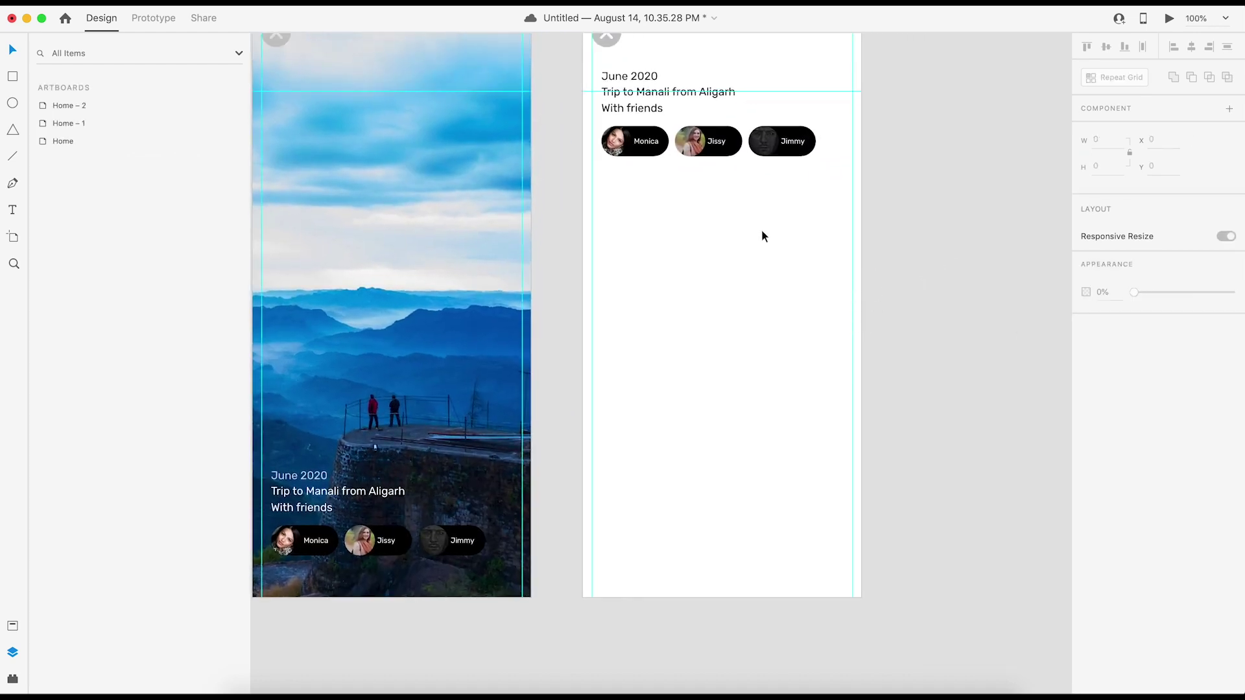
{"action": "key", "text": "r"}
{"action": "left_click_drag", "start_coordinate": [595, 186], "coordinate": [722, 362]}
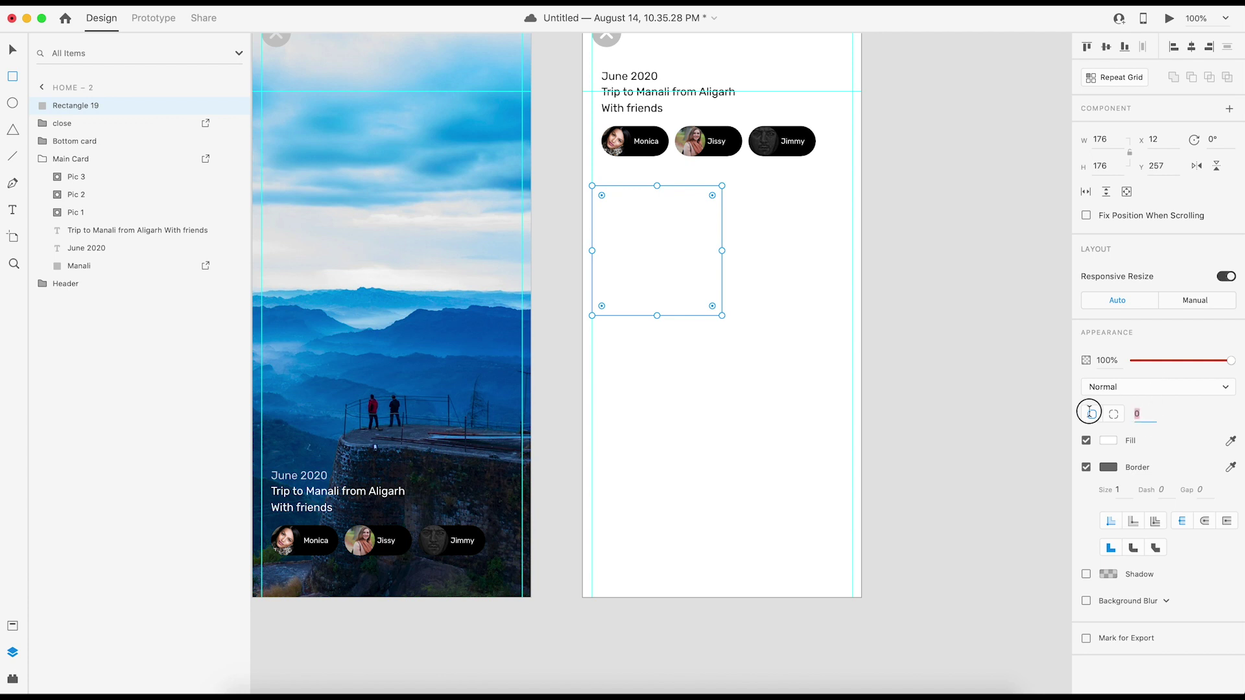
{"action": "left_click", "coordinate": [12, 50]}
Turn the square into a horizontal Repeat Grid of four and narrow the gaps between the squares
{"action": "left_click", "coordinate": [1111, 77]}
{"action": "left_click_drag", "start_coordinate": [723, 245], "coordinate": [1033, 251]}
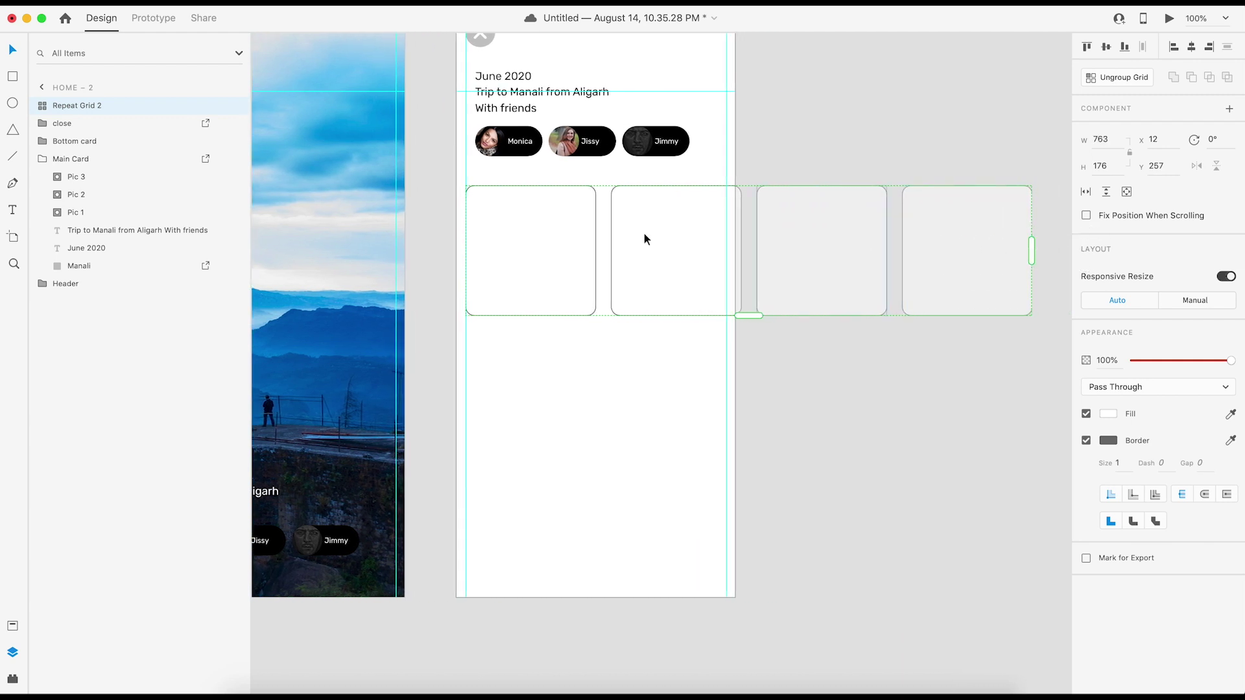
{"action": "left_click_drag", "start_coordinate": [606, 240], "coordinate": [598, 241]}
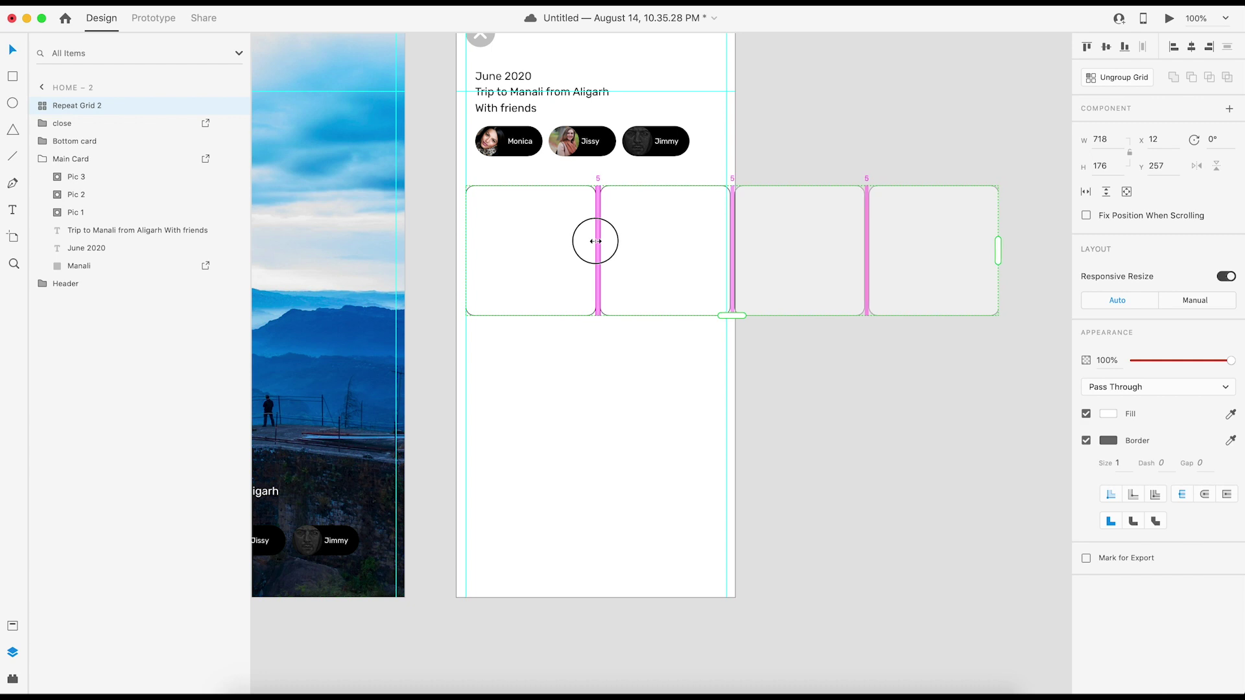
Resize the grid's squares to 170 × 168 and set the gap between them to 10
{"action": "double_click", "coordinate": [566, 241]}
{"action": "left_click_drag", "start_coordinate": [595, 315], "coordinate": [592, 310]}
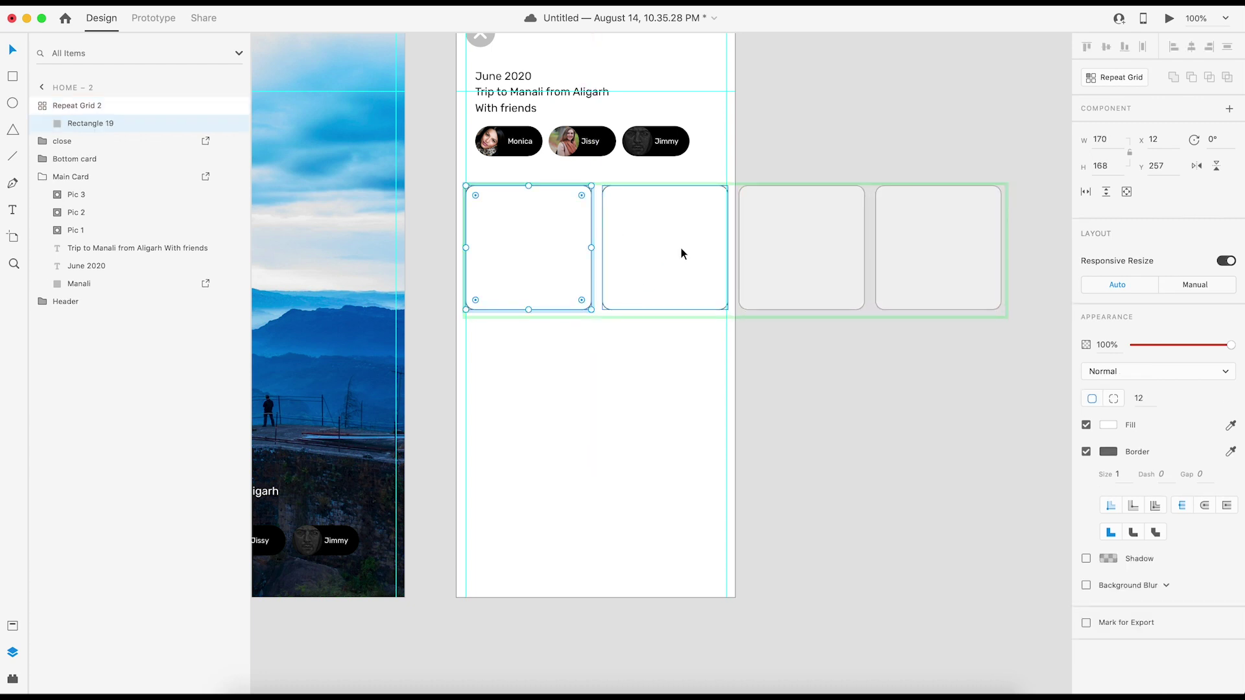
{"action": "left_click", "coordinate": [764, 363]}
{"action": "left_click", "coordinate": [596, 245]}
{"action": "left_click_drag", "start_coordinate": [596, 243], "coordinate": [594, 243]}
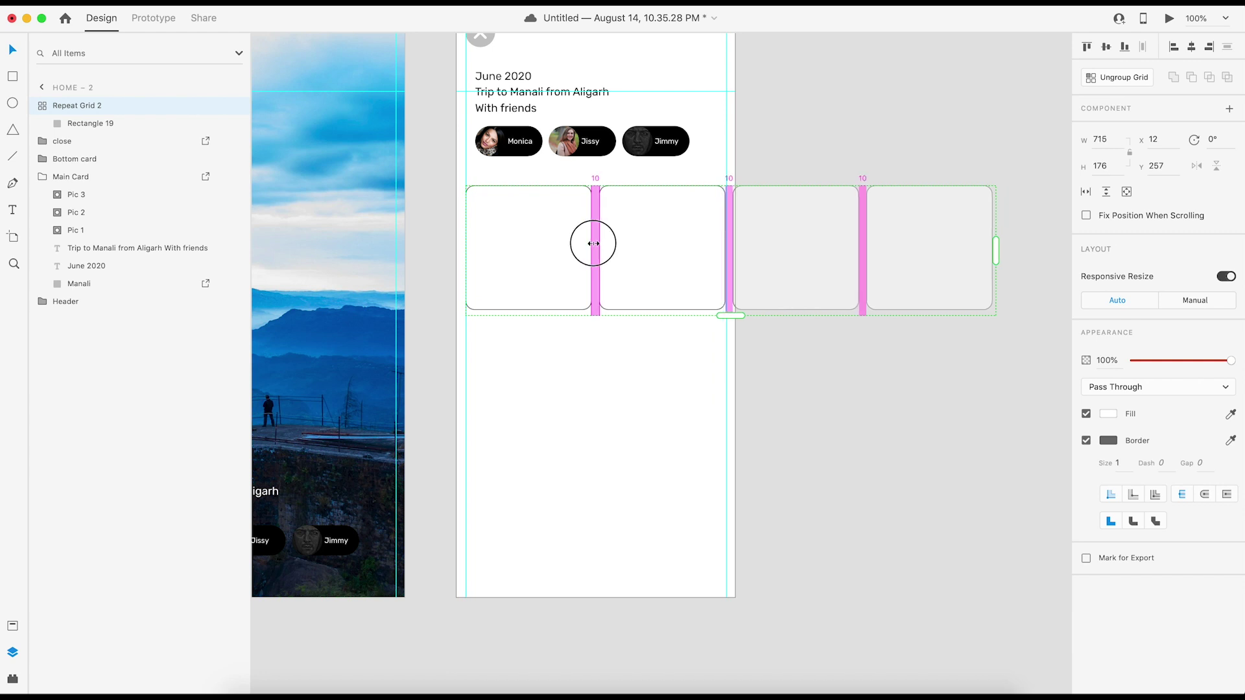
{"action": "left_click", "coordinate": [834, 361]}
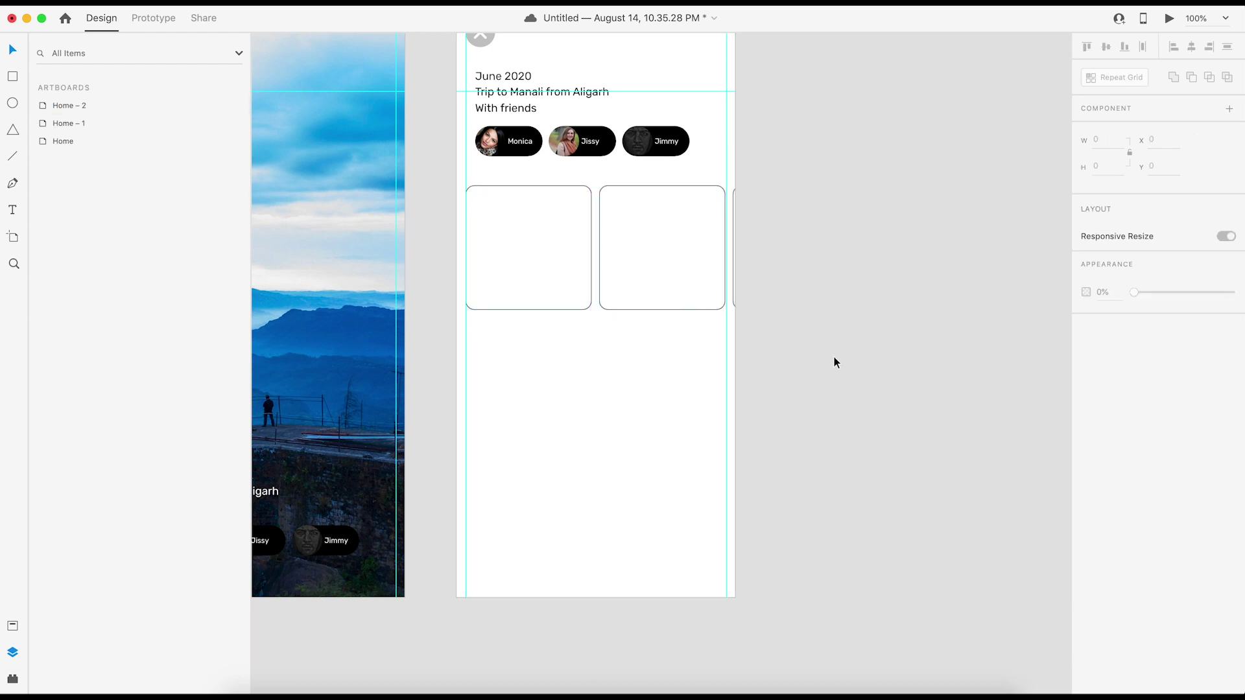
Fill the four grid squares with Manali 2.jpg through Manali 5.jpg from the My Trip app folder in Finder
{"action": "left_click", "coordinate": [264, 686]}
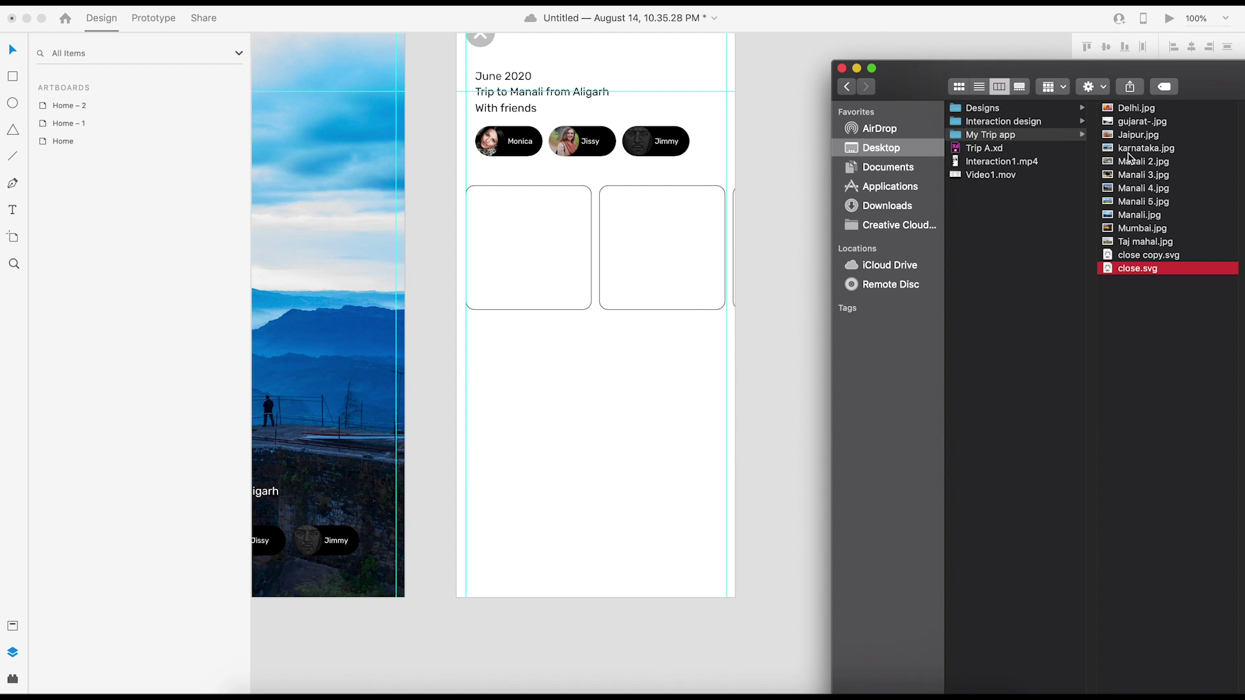
{"action": "left_click_drag", "start_coordinate": [1128, 157], "coordinate": [589, 264]}
{"action": "left_click", "coordinate": [850, 398]}
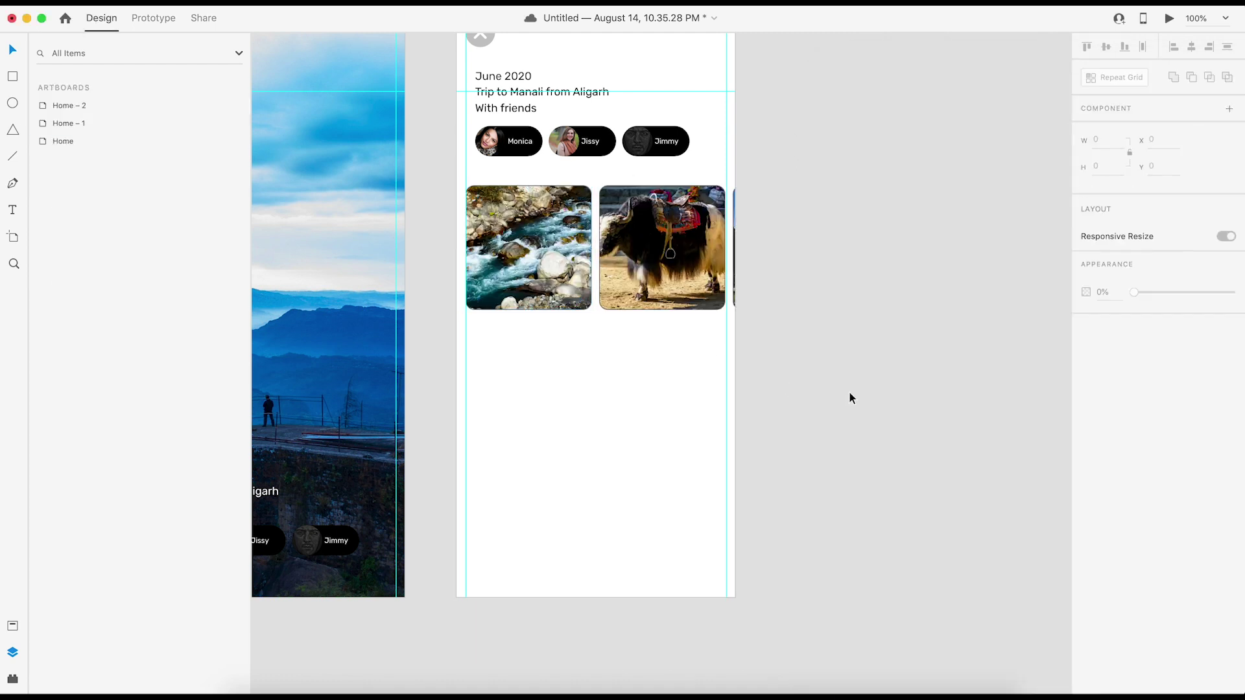
Make the photo grid a horizontal scroll group and widen its viewport to 375, starting at X 0
{"action": "left_click", "coordinate": [590, 247]}
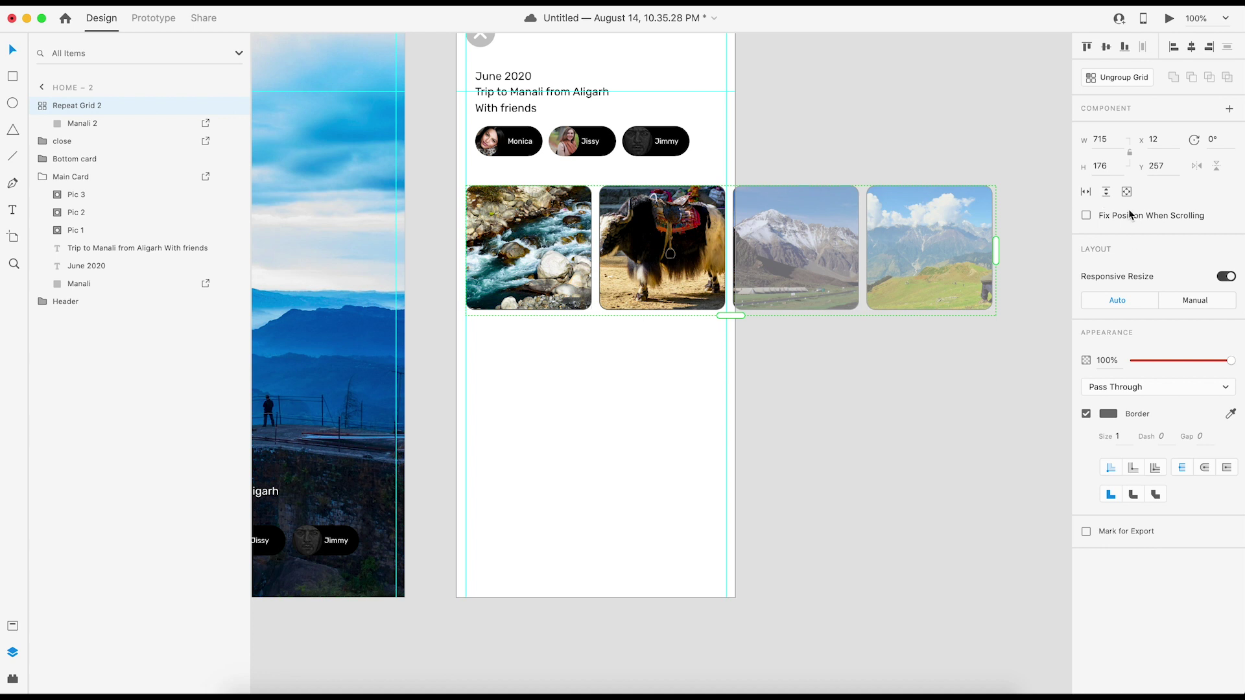
{"action": "left_click", "coordinate": [1090, 193]}
{"action": "left_click_drag", "start_coordinate": [463, 251], "coordinate": [457, 251]}
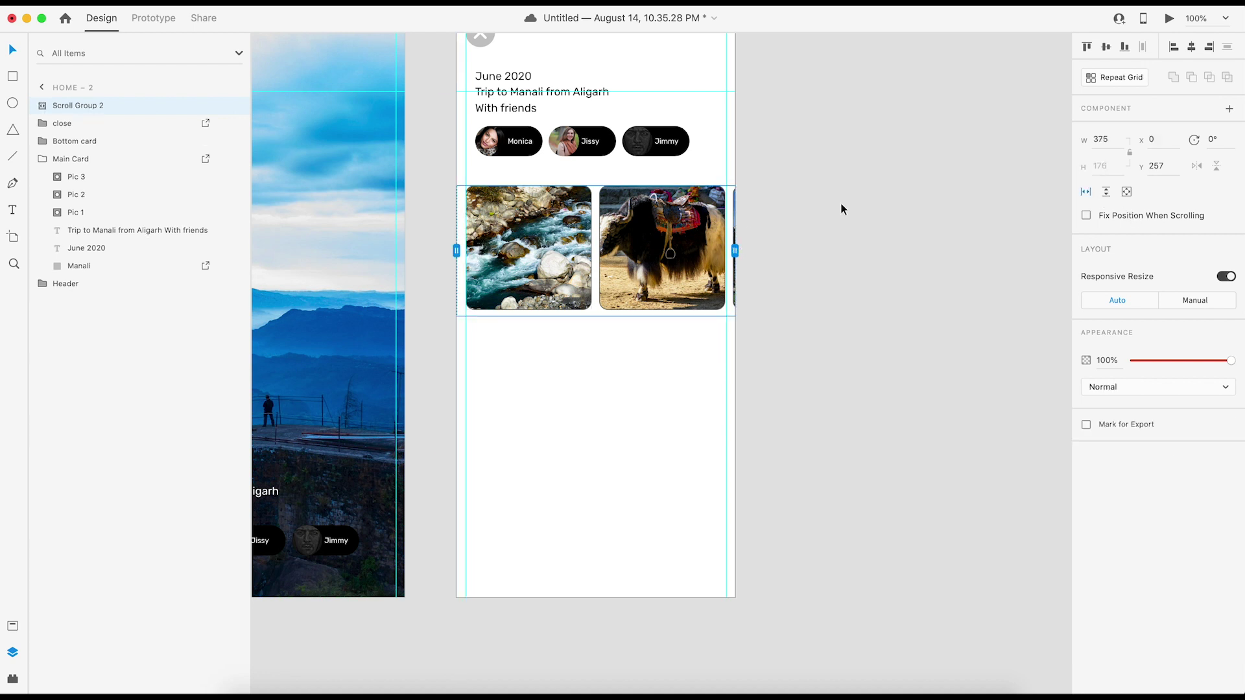
Preview Home – 2 and test the horizontal scrolling of the photo row
{"action": "left_click", "coordinate": [1170, 20]}
{"action": "scroll", "coordinate": [487, 305], "scroll_direction": "right", "scroll_amount": 5}
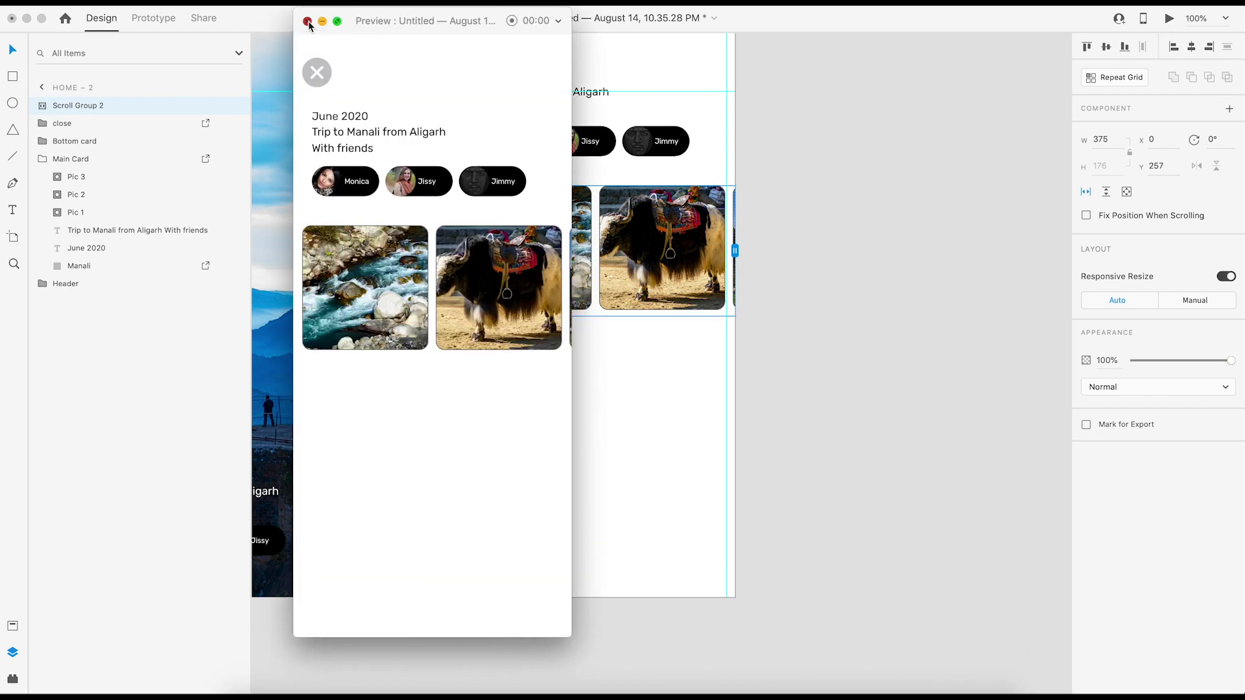
{"action": "left_click", "coordinate": [309, 23]}
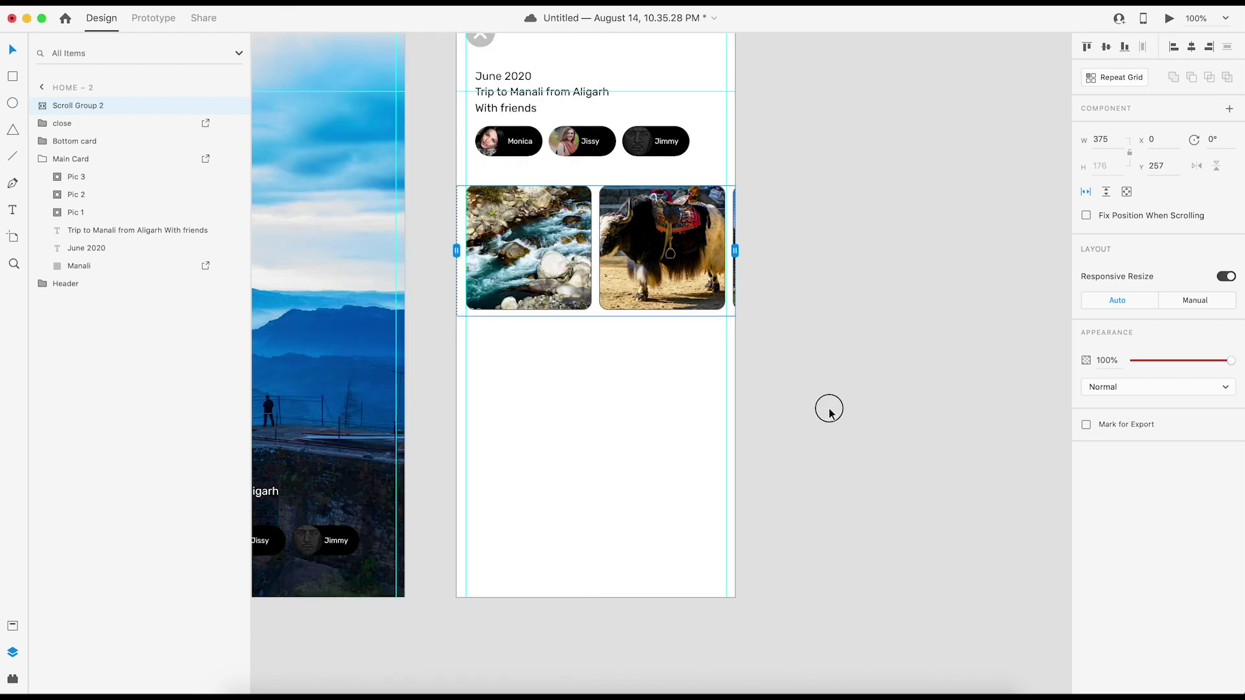
{"action": "left_click", "coordinate": [828, 409]}
Draw a 351 × 131 rectangle at X 12, Y 468 below the photo row, with corner radius 12
{"action": "left_click_drag", "start_coordinate": [792, 389], "coordinate": [849, 418]}
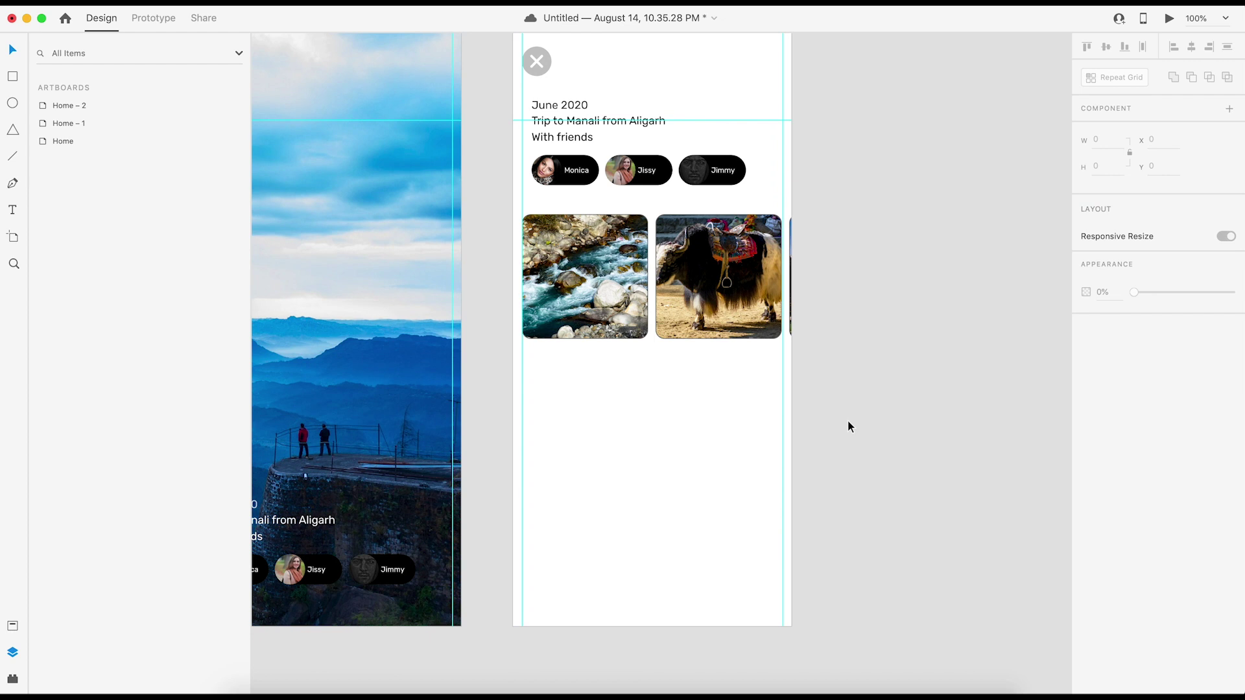
{"action": "left_click", "coordinate": [13, 77]}
{"action": "mouse_move", "coordinate": [523, 372]}
{"action": "left_mouse_down"}
{"action": "mouse_move", "coordinate": [600, 417]}
{"action": "mouse_move", "coordinate": [782, 467]}
{"action": "left_mouse_up"}
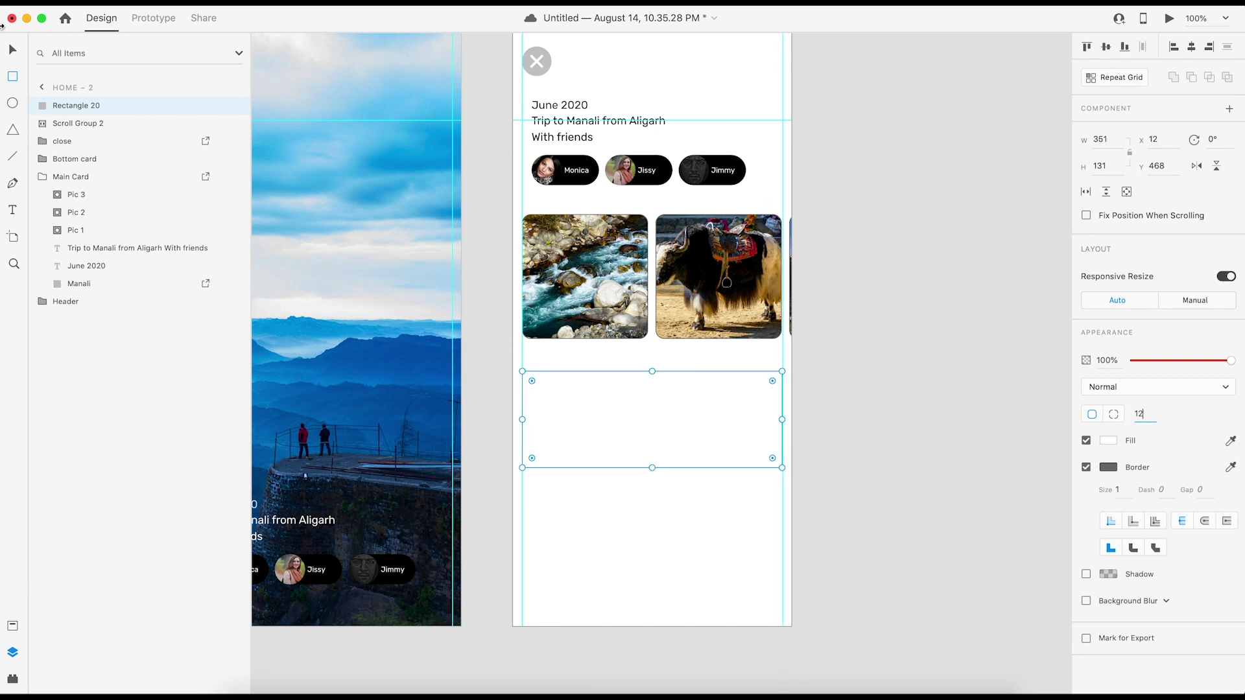
{"action": "left_click", "coordinate": [13, 51]}
{"action": "left_click", "coordinate": [987, 428]}
{"action": "scroll", "coordinate": [870, 344], "scroll_direction": "down", "scroll_amount": 1}
Give the rounded rectangle a black shadow with X 0, Y 0 and blur 12, adjust its opacity, and remove the rectangle's border
{"action": "left_click", "coordinate": [570, 374]}
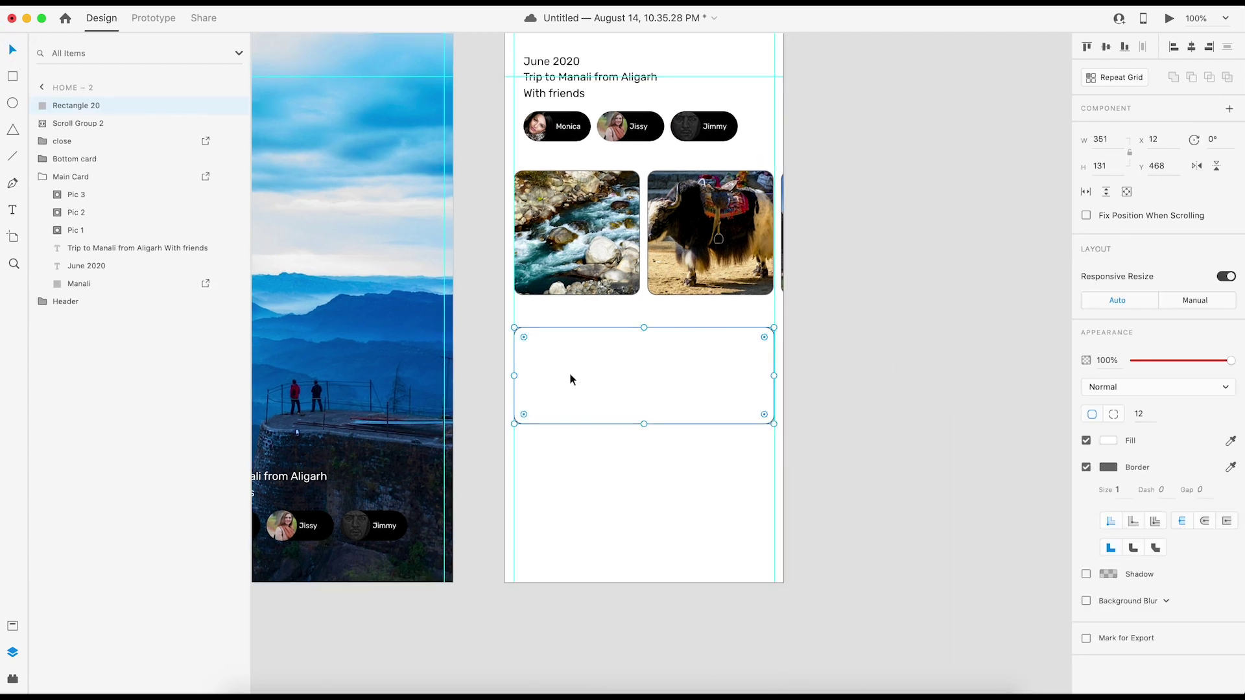
{"action": "left_click", "coordinate": [1087, 575]}
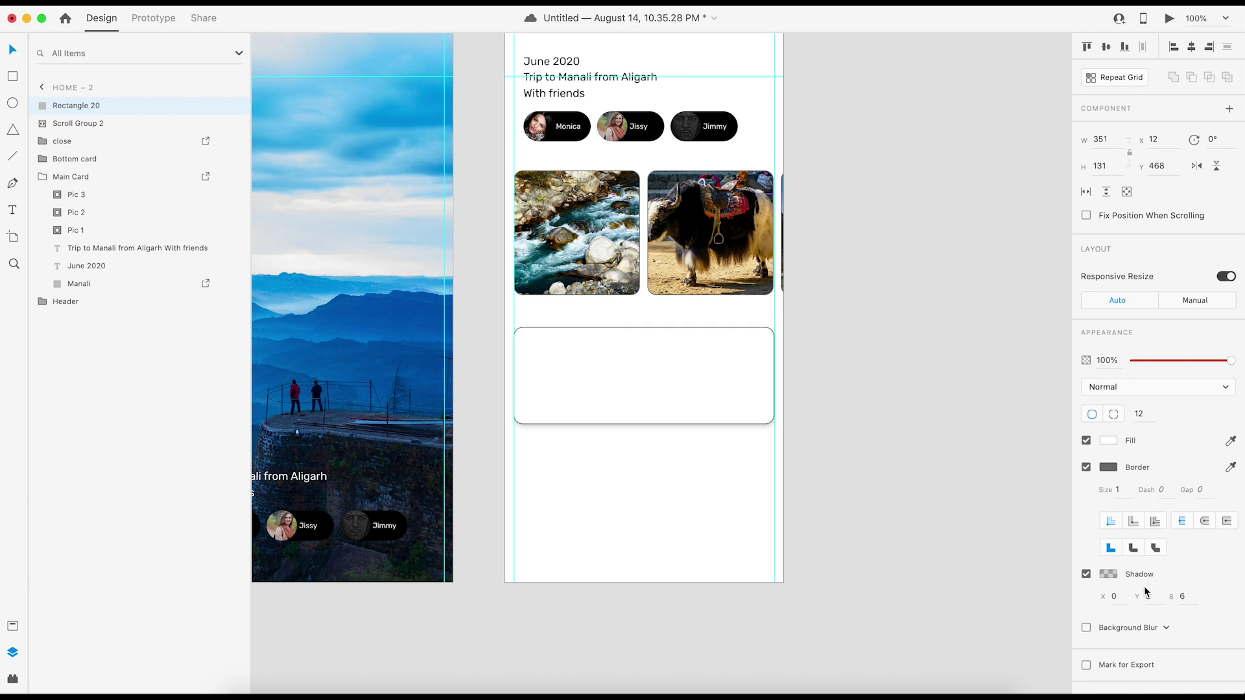
{"action": "key", "text": "Tab"}
{"action": "type", "text": "1"}
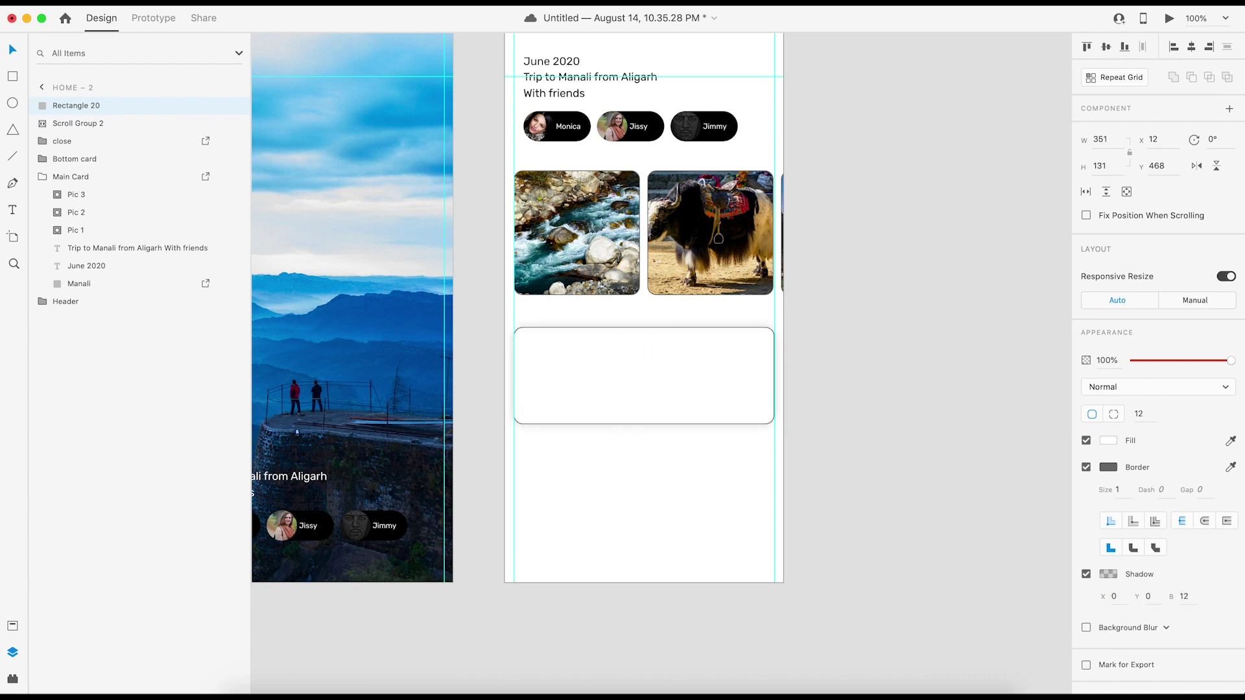
{"action": "left_click", "coordinate": [1106, 577]}
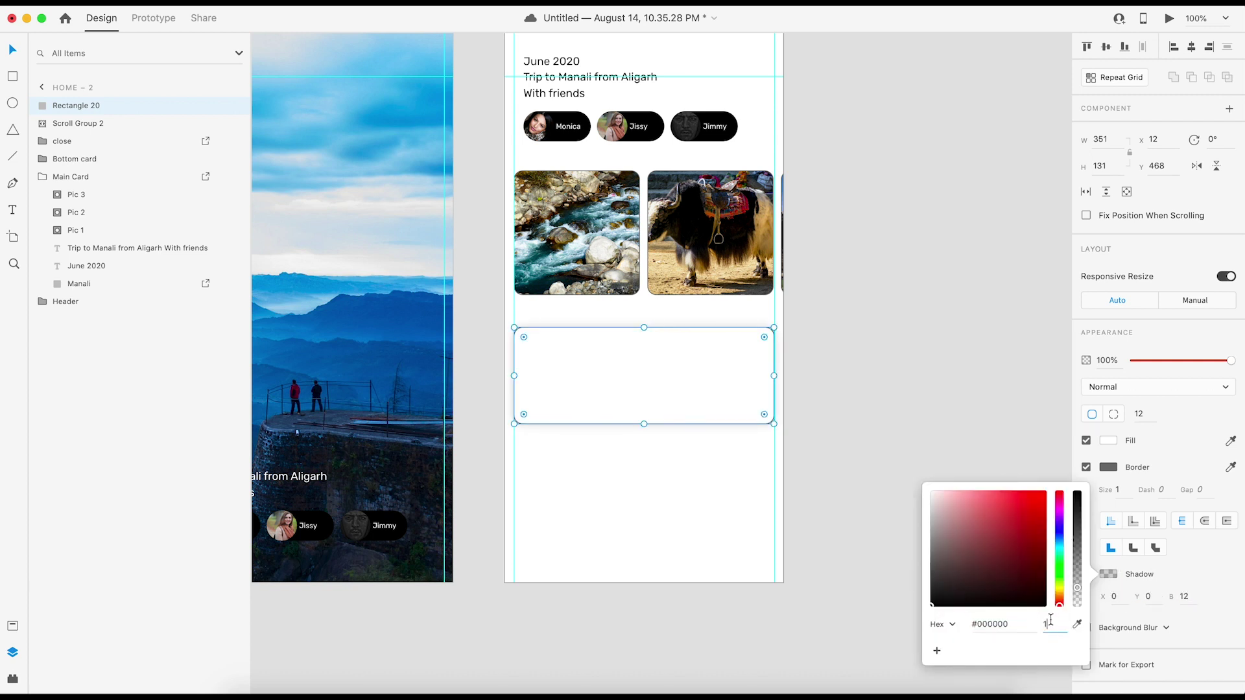
{"action": "left_click", "coordinate": [770, 402]}
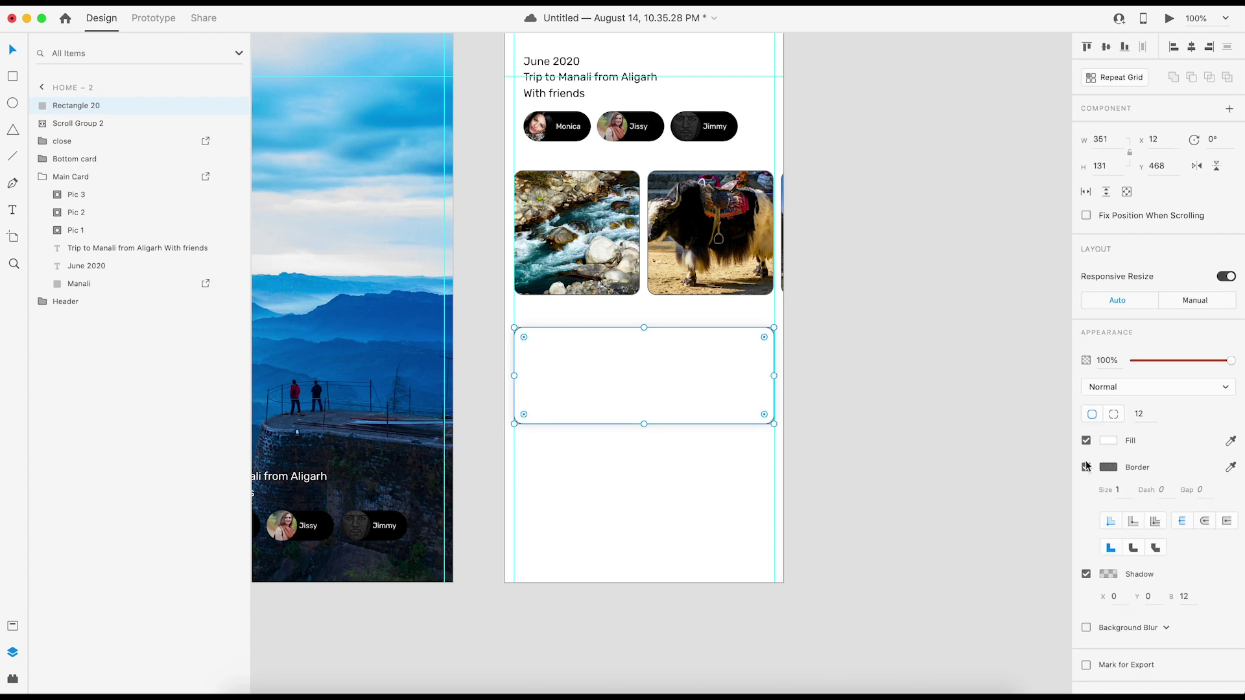
{"action": "left_click", "coordinate": [1087, 467]}
{"action": "key", "text": "Escape"}
Draw a 327 × 133 rectangle at X 21, Y 627 and fill it with Lorem Ipsum (Latin, Standard) placeholder text using the plugin
{"action": "key", "text": "r"}
{"action": "left_click_drag", "start_coordinate": [521, 445], "coordinate": [763, 543]}
{"action": "left_click", "coordinate": [650, 432]}
{"action": "left_click", "coordinate": [680, 482]}
{"action": "left_click", "coordinate": [184, 4]}
{"action": "mouse_move", "coordinate": [242, 113]}
{"action": "left_click", "coordinate": [413, 113]}
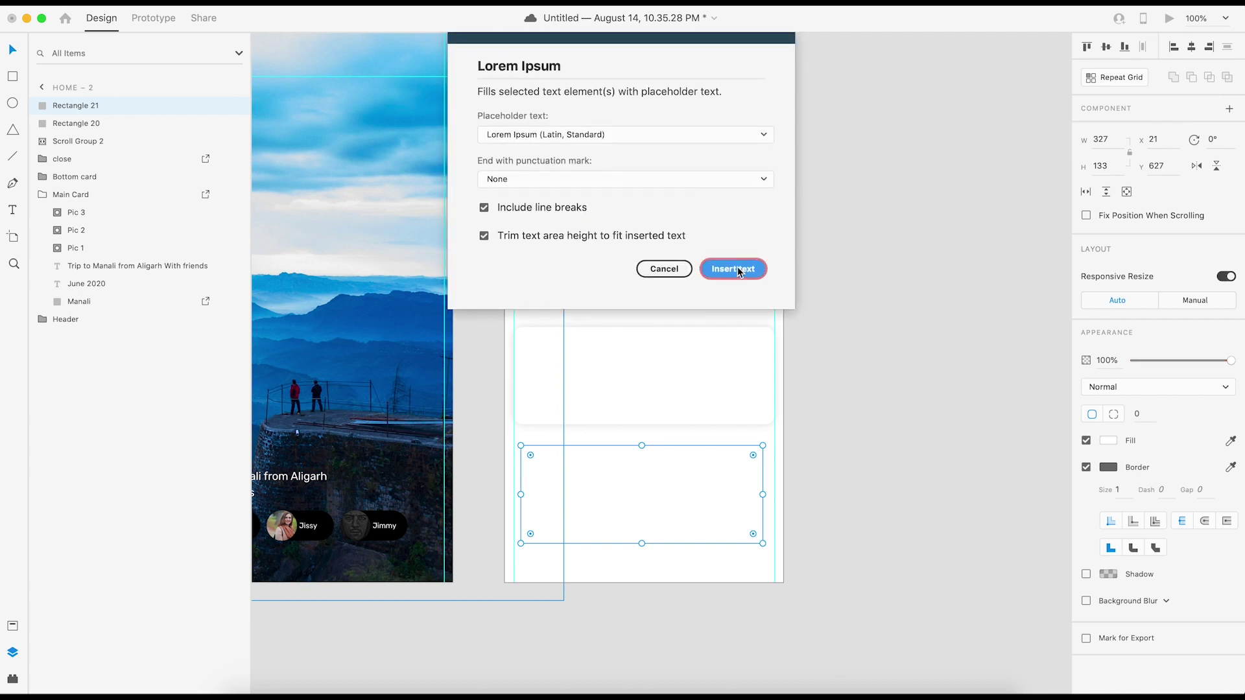
{"action": "left_click", "coordinate": [734, 269]}
Place the placeholder text on the shadowed card at X 87, Y 478, with font size 12 and its box resized to 276 × 111
{"action": "left_click_drag", "start_coordinate": [597, 460], "coordinate": [637, 367]}
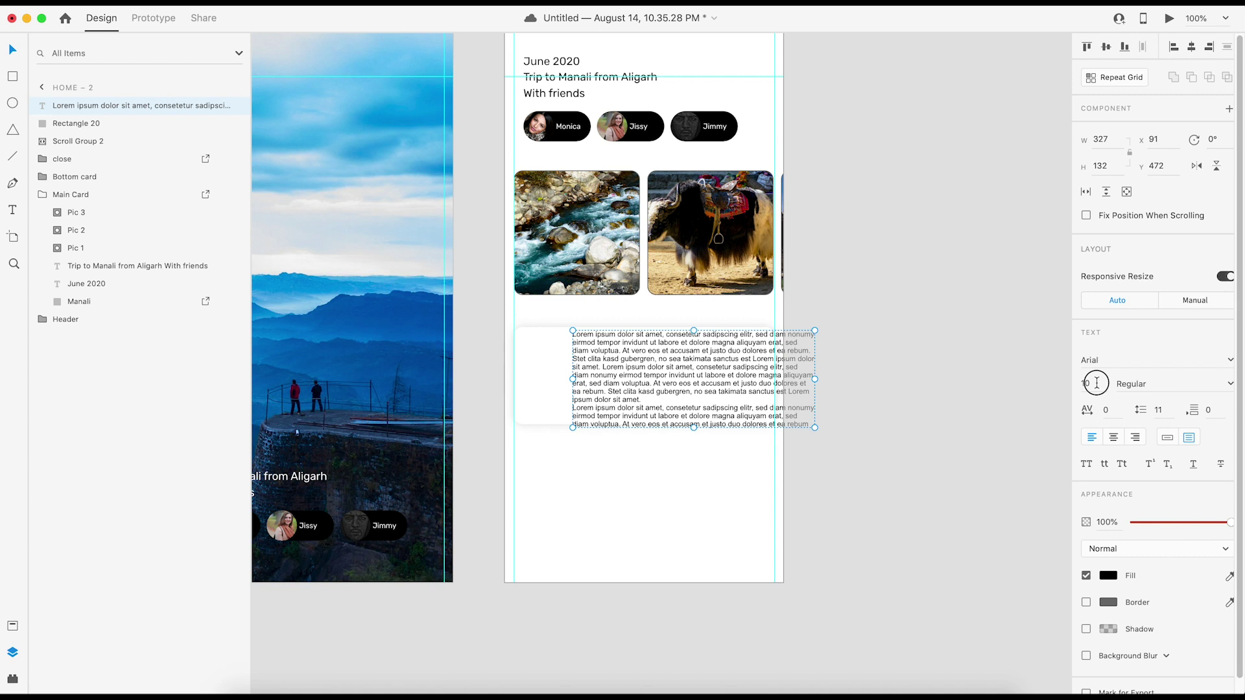
{"action": "key", "text": "Return"}
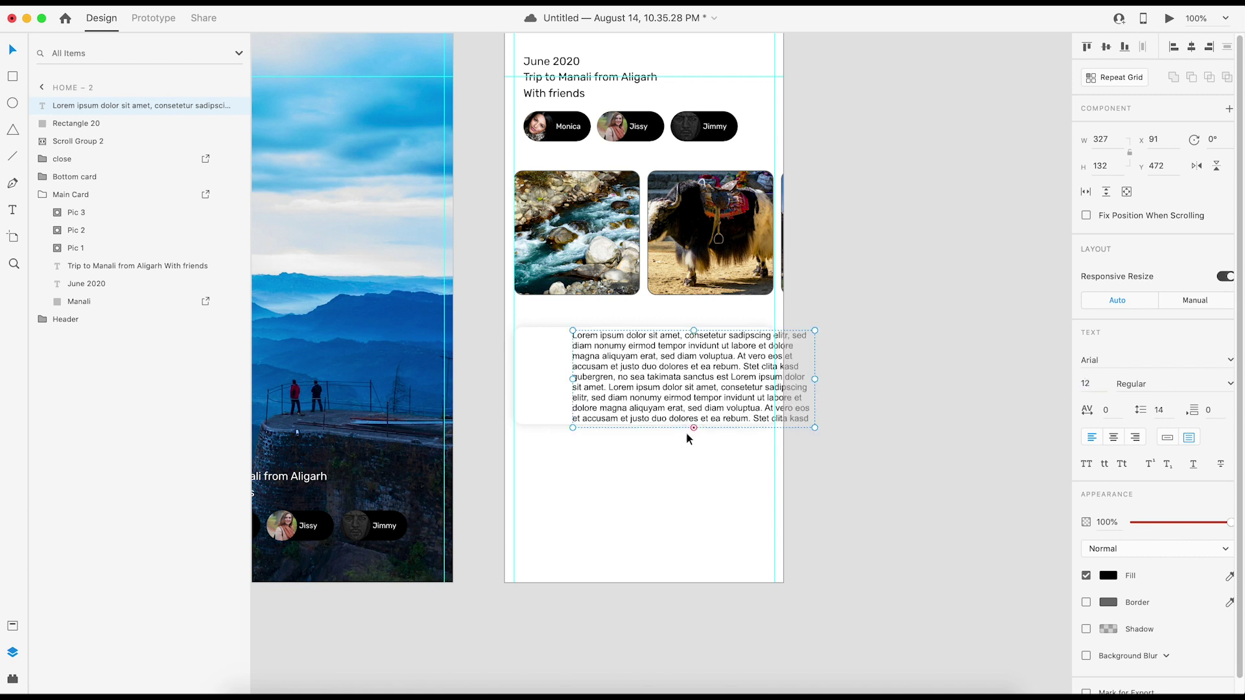
{"action": "left_click_drag", "start_coordinate": [695, 428], "coordinate": [694, 413]}
{"action": "left_click_drag", "start_coordinate": [717, 395], "coordinate": [714, 395]}
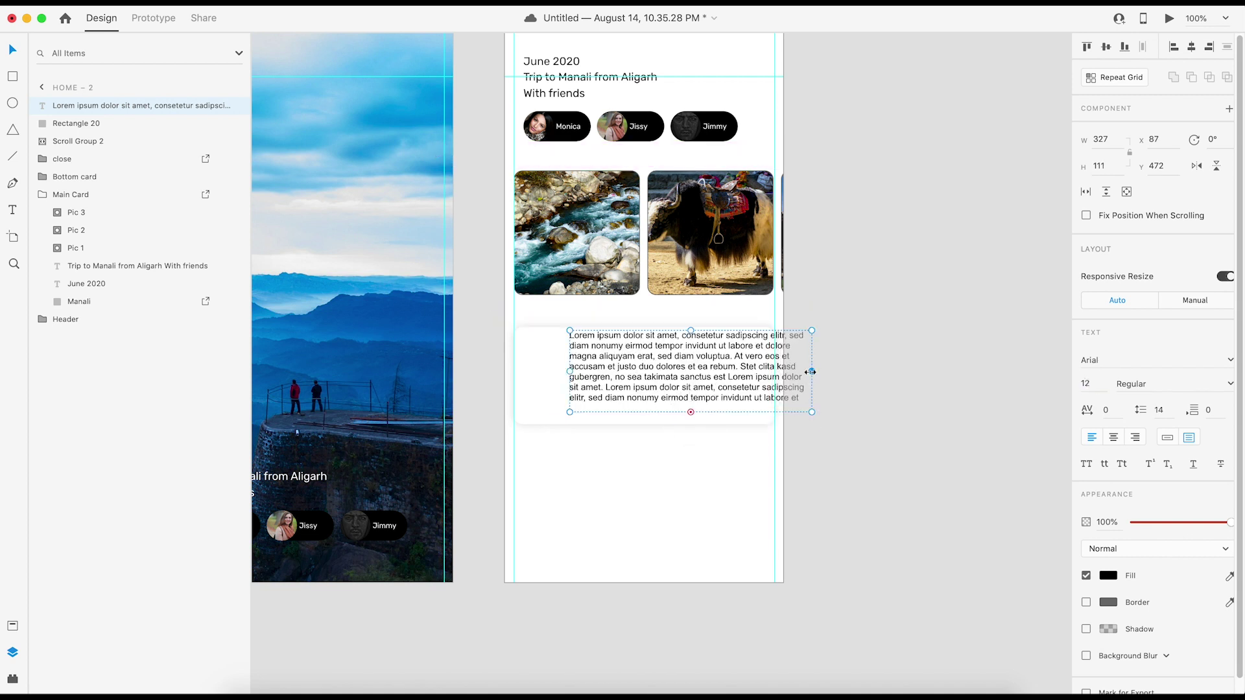
{"action": "left_click_drag", "start_coordinate": [812, 372], "coordinate": [775, 373]}
{"action": "left_click", "coordinate": [918, 394]}
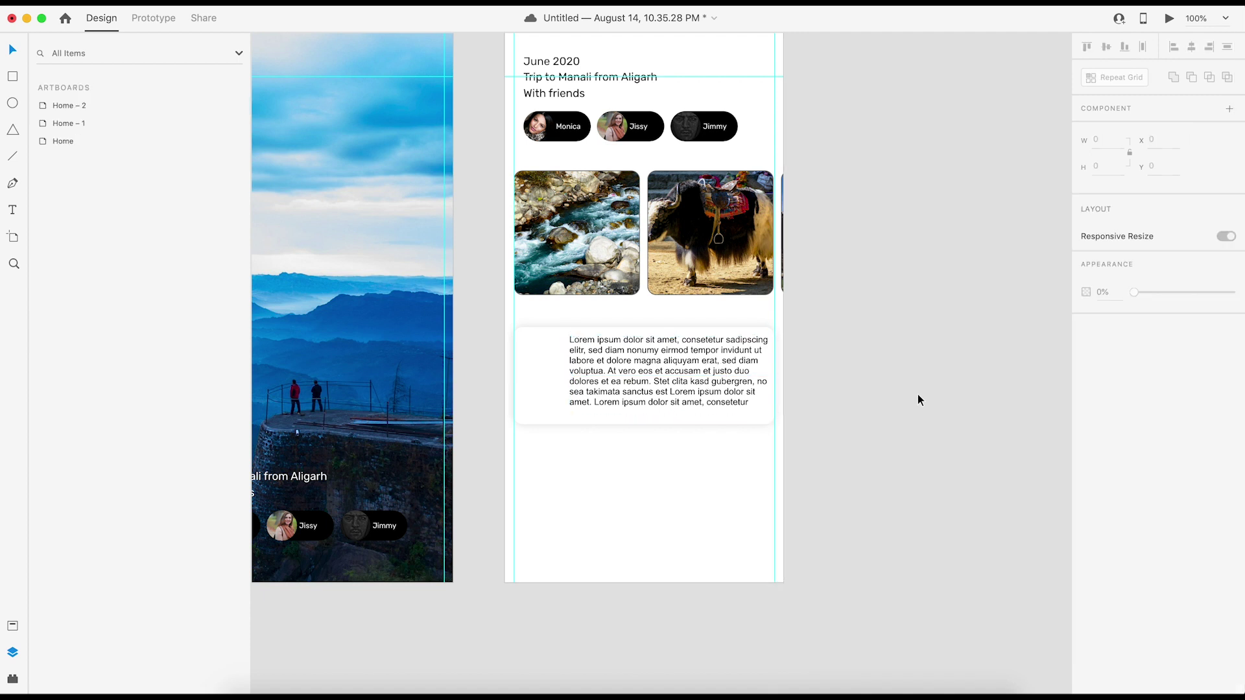
Set the placeholder text's line spacing to 24
{"action": "key", "text": "super+equal"}
{"action": "key", "text": "super+equal"}
{"action": "left_click", "coordinate": [873, 403]}
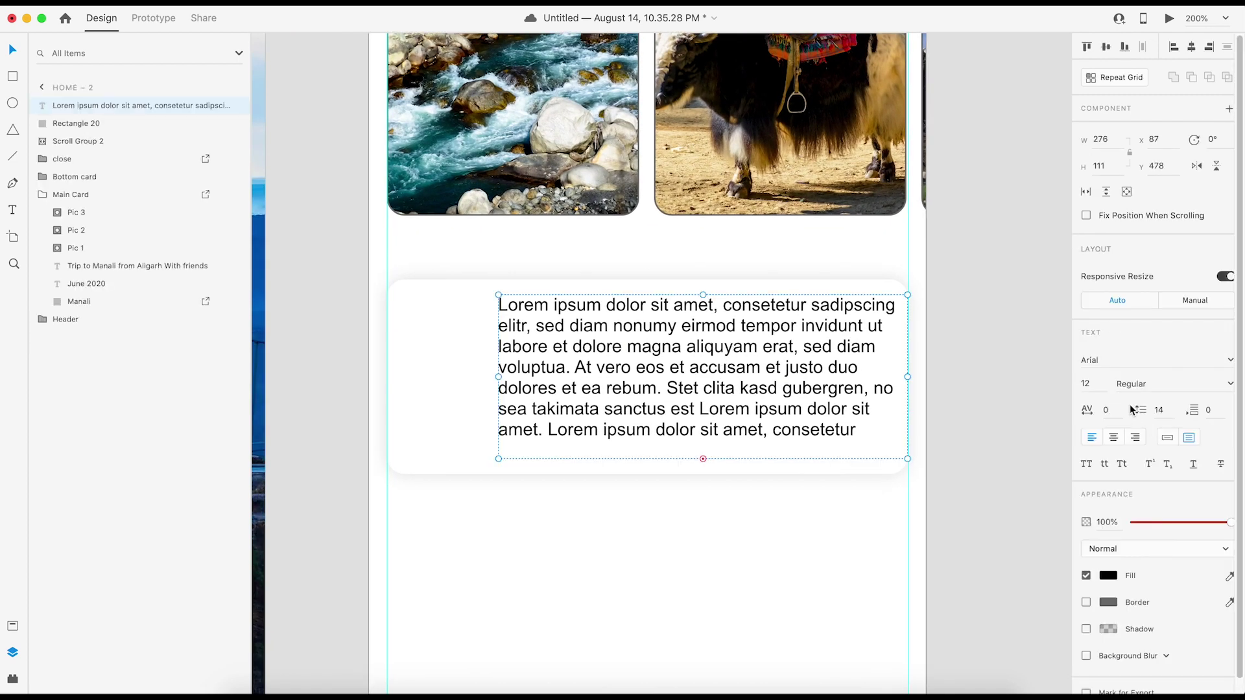
{"action": "key", "text": "shift+Up"}
{"action": "key", "text": "shift+Up"}
{"action": "key", "text": "shift+Down"}
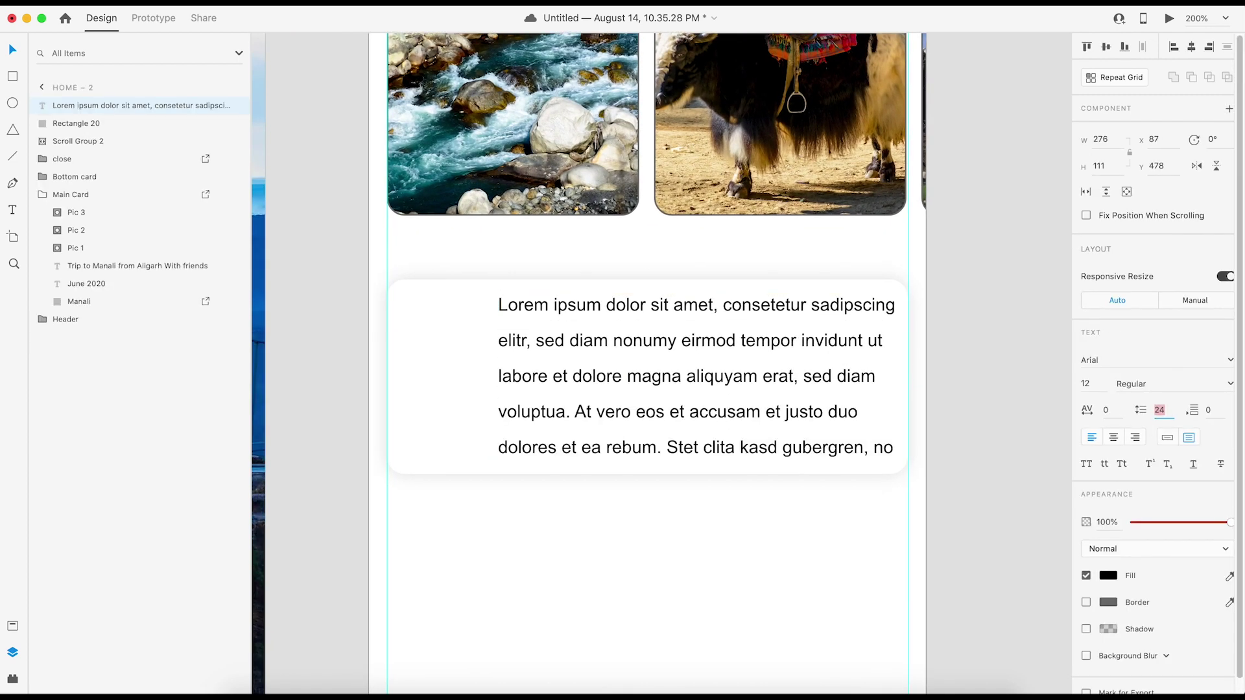
Narrow the placeholder text box to 250 wide at X 113 and add a 73 × 73 circle at X 24, vertically centred on the card
{"action": "left_click_drag", "start_coordinate": [508, 363], "coordinate": [642, 375]}
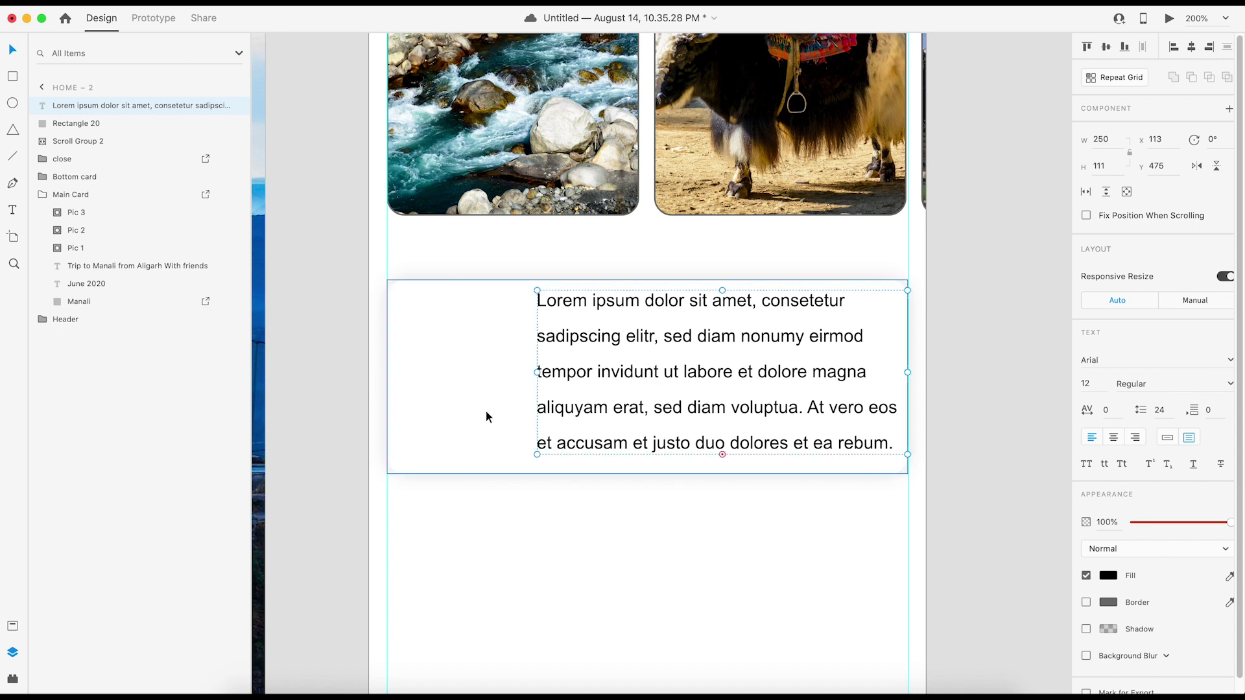
{"action": "mouse_move", "coordinate": [405, 307]}
{"action": "left_mouse_down"}
{"action": "mouse_move", "coordinate": [495, 445]}
{"action": "mouse_move", "coordinate": [513, 414]}
{"action": "left_mouse_up"}
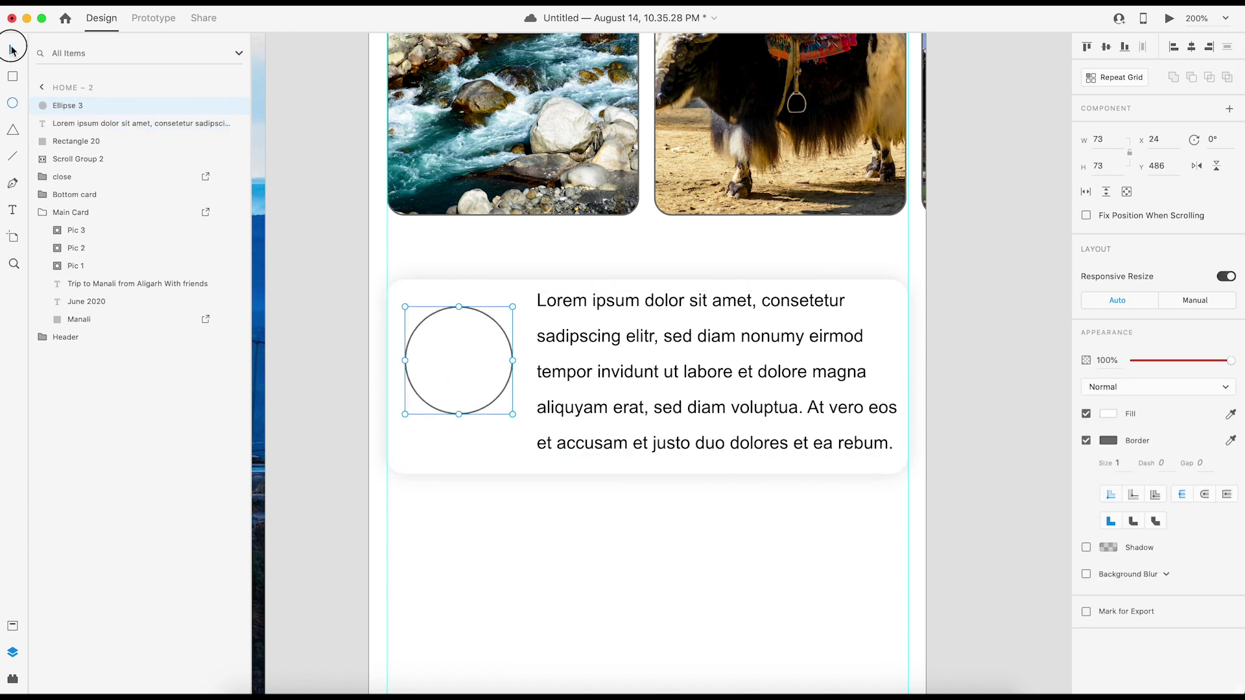
{"action": "left_click", "coordinate": [441, 442], "text": "shift"}
{"action": "left_click", "coordinate": [1108, 48]}
{"action": "key", "text": "Escape"}
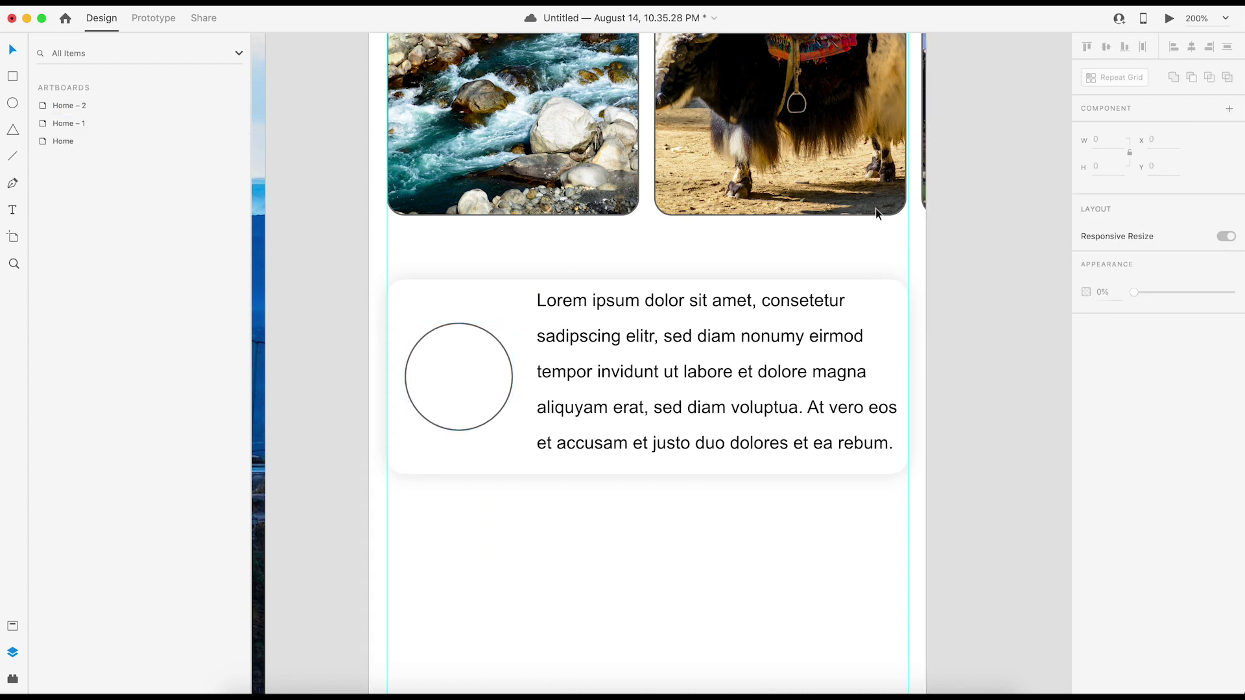
Vertically centre the placeholder text box on the shadowed card rectangle
{"action": "left_click", "coordinate": [547, 436]}
{"action": "left_click", "coordinate": [519, 456], "text": "shift"}
{"action": "left_click", "coordinate": [1110, 48]}
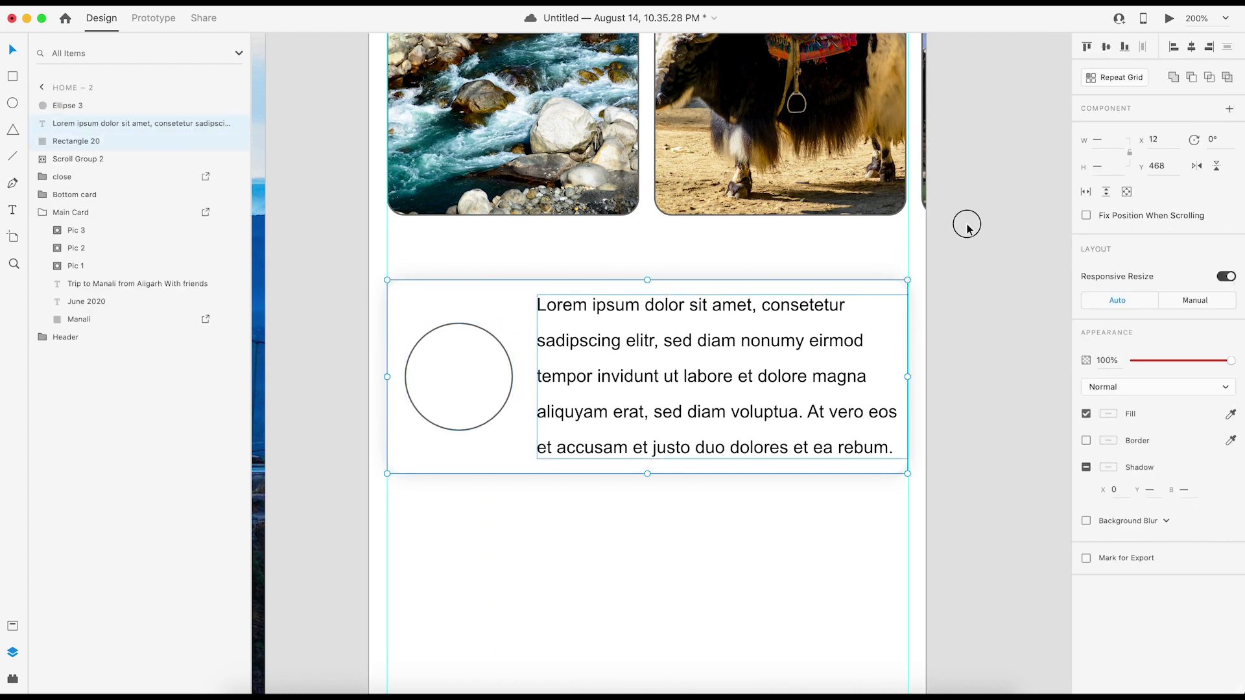
{"action": "left_click", "coordinate": [967, 225]}
Group the card's rectangle, circle and text, and move the group up to about Y 451, beneath the photos
{"action": "scroll", "coordinate": [977, 243], "scroll_direction": "down", "scroll_amount": 2}
{"action": "left_click_drag", "start_coordinate": [996, 244], "coordinate": [415, 396]}
{"action": "key", "text": "super+g"}
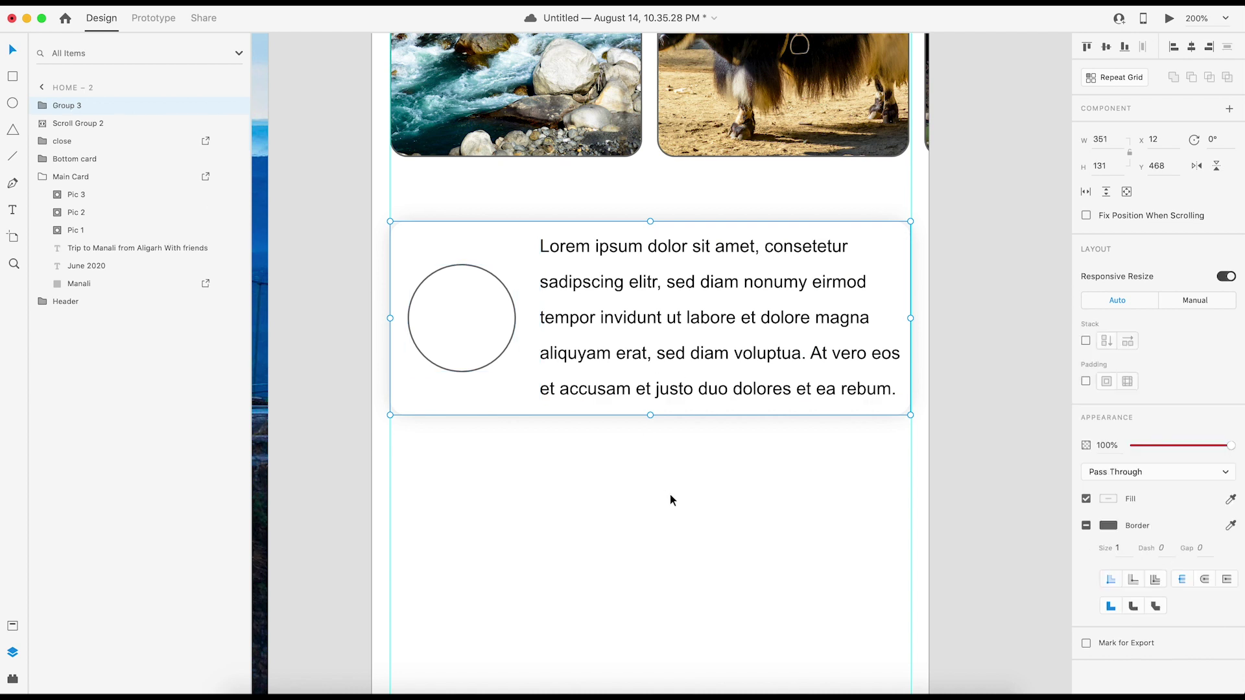
{"action": "scroll", "coordinate": [670, 500], "scroll_direction": "down", "scroll_amount": 2}
{"action": "key", "text": "super+minus"}
{"action": "left_click_drag", "start_coordinate": [603, 275], "coordinate": [602, 259]}
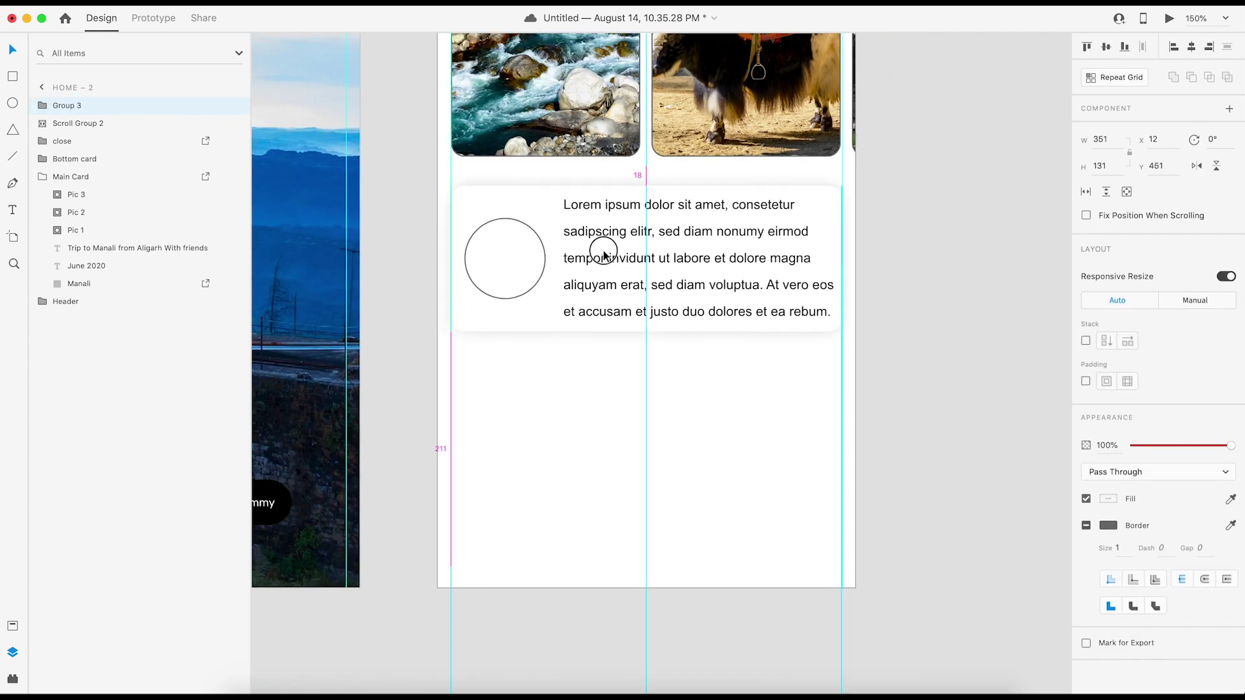
Turn the card group into a Repeat Grid extended downward to five cards, and tighten the gap between the cards
{"action": "key", "text": "super+minus"}
{"action": "scroll", "coordinate": [912, 250], "scroll_direction": "down", "scroll_amount": 1}
{"action": "left_click", "coordinate": [1113, 81]}
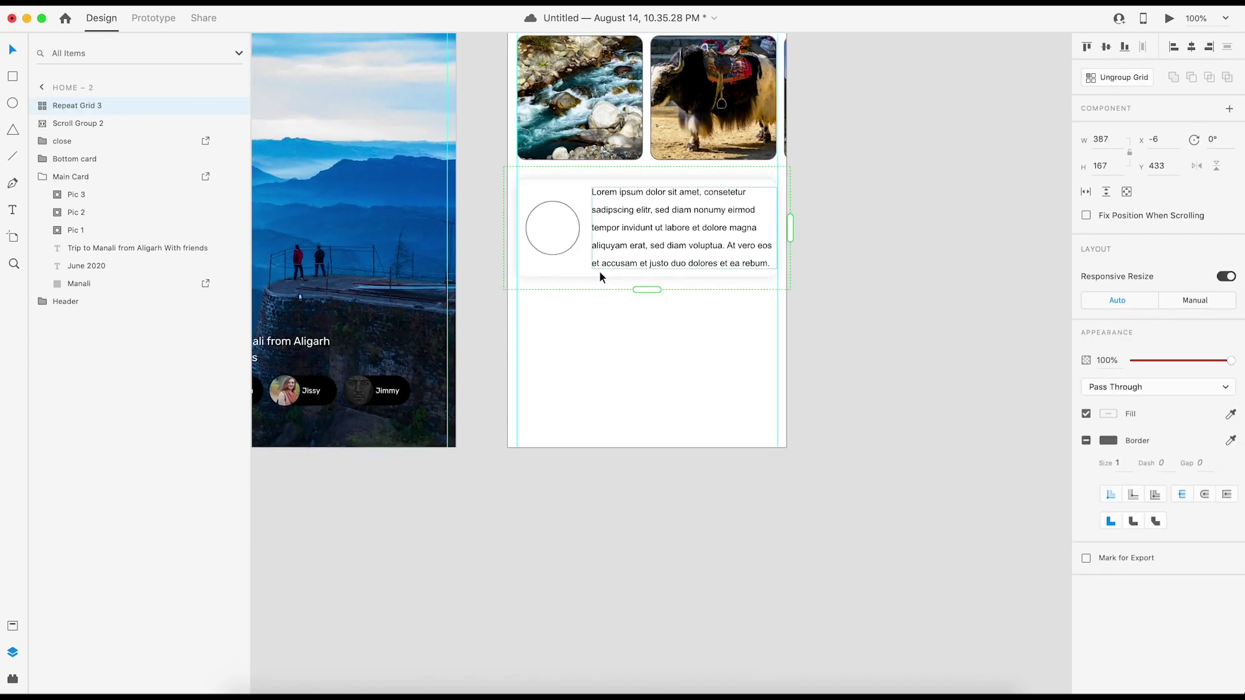
{"action": "left_click_drag", "start_coordinate": [645, 284], "coordinate": [688, 637]}
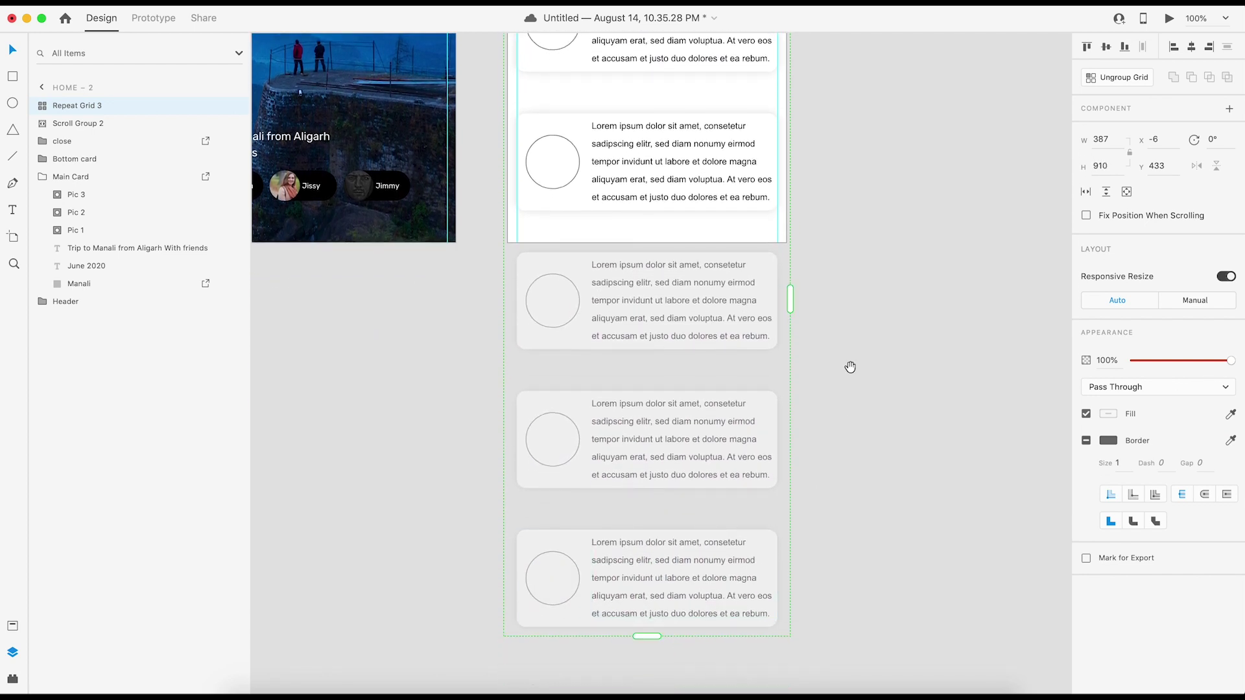
{"action": "scroll", "coordinate": [733, 311], "scroll_direction": "up", "scroll_amount": 5}
{"action": "left_click_drag", "start_coordinate": [617, 255], "coordinate": [623, 230]}
{"action": "left_click", "coordinate": [987, 234]}
{"action": "left_click_drag", "start_coordinate": [888, 260], "coordinate": [931, 379]}
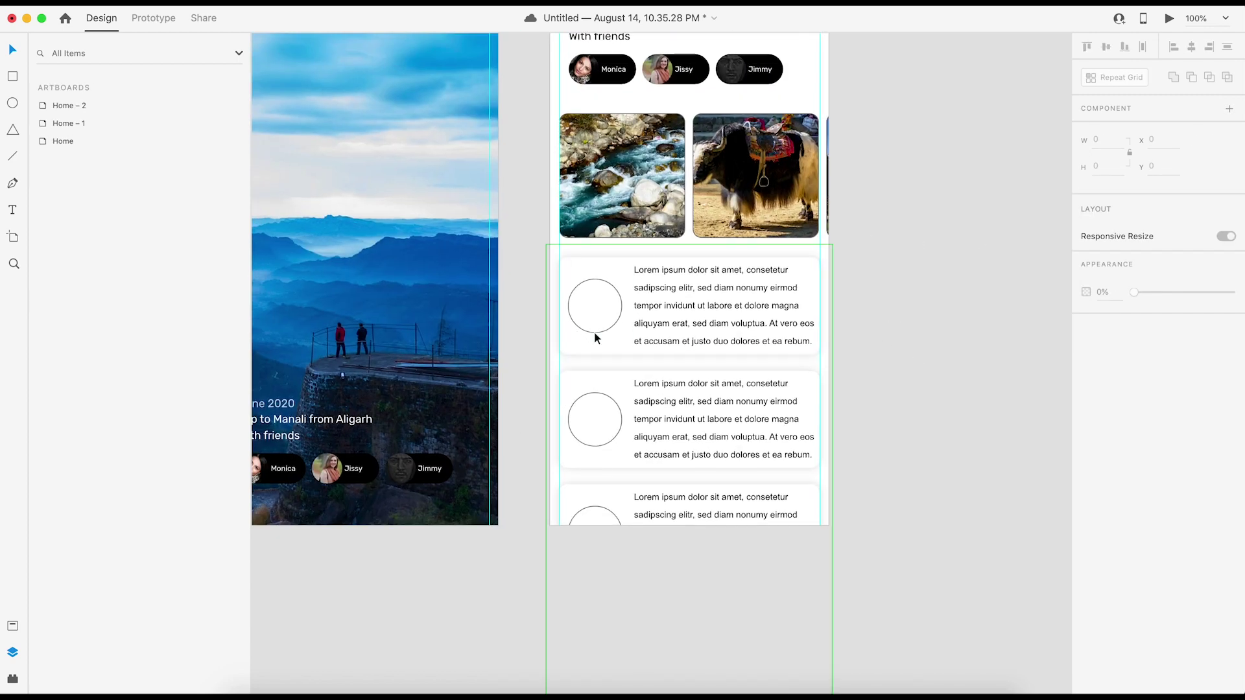
Fill the repeated circles with random avatars from Unsplash.com and Pexels.com using the UI Faces plugin
{"action": "double_click", "coordinate": [595, 329]}
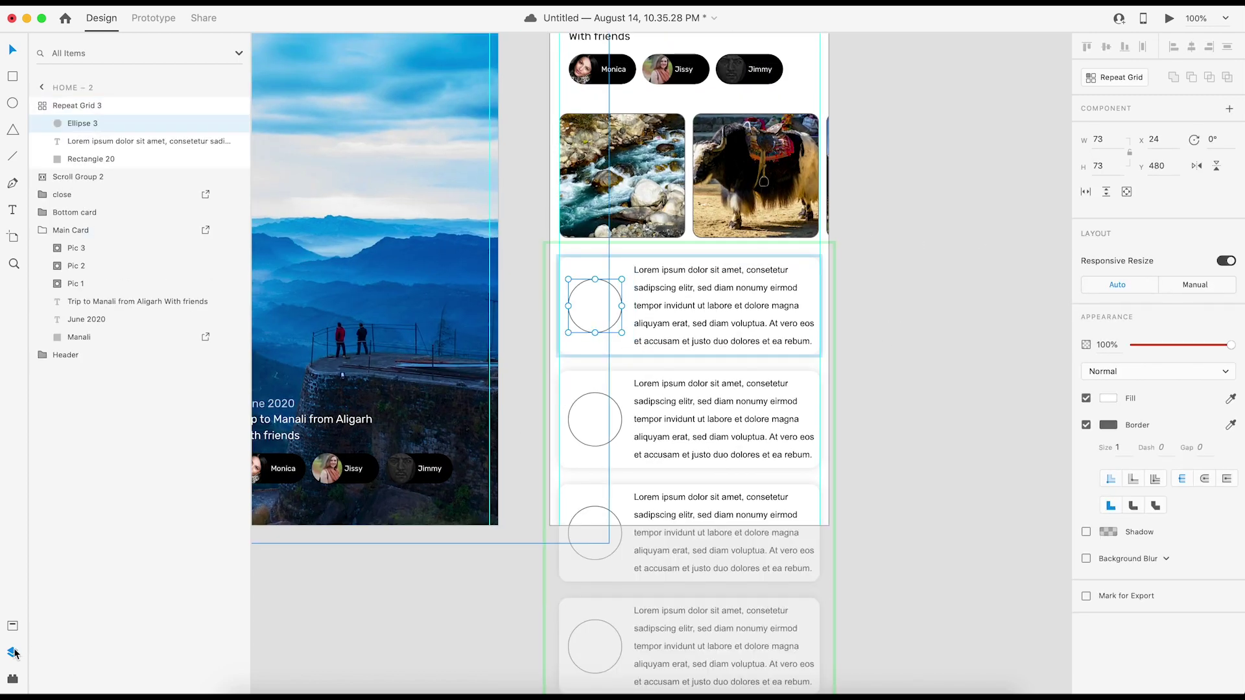
{"action": "left_click", "coordinate": [13, 681]}
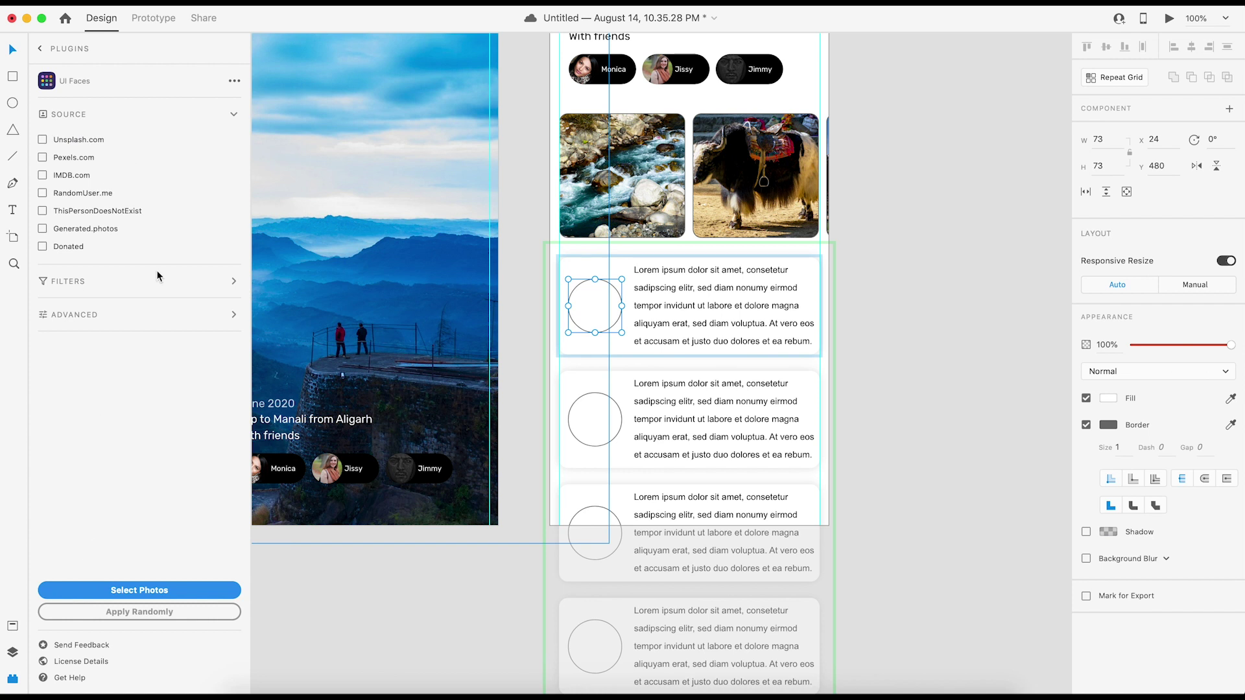
{"action": "left_click", "coordinate": [42, 140]}
{"action": "left_click", "coordinate": [42, 157]}
{"action": "left_click", "coordinate": [169, 612]}
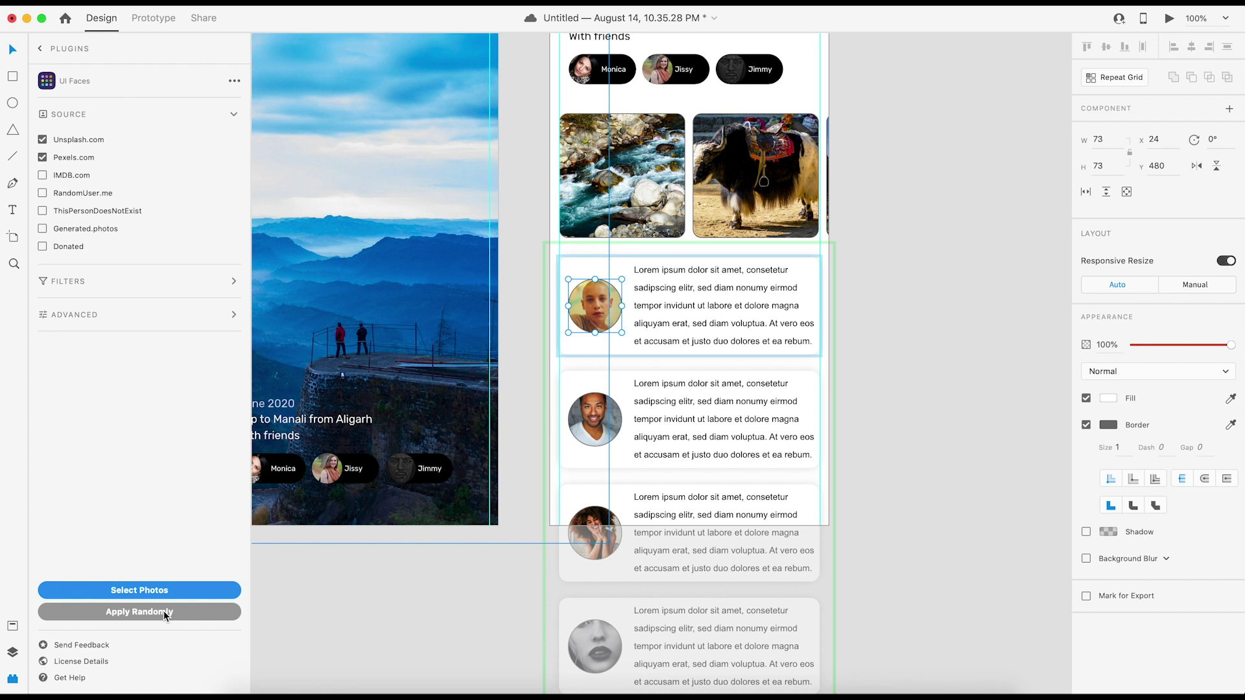
{"action": "left_click", "coordinate": [867, 291]}
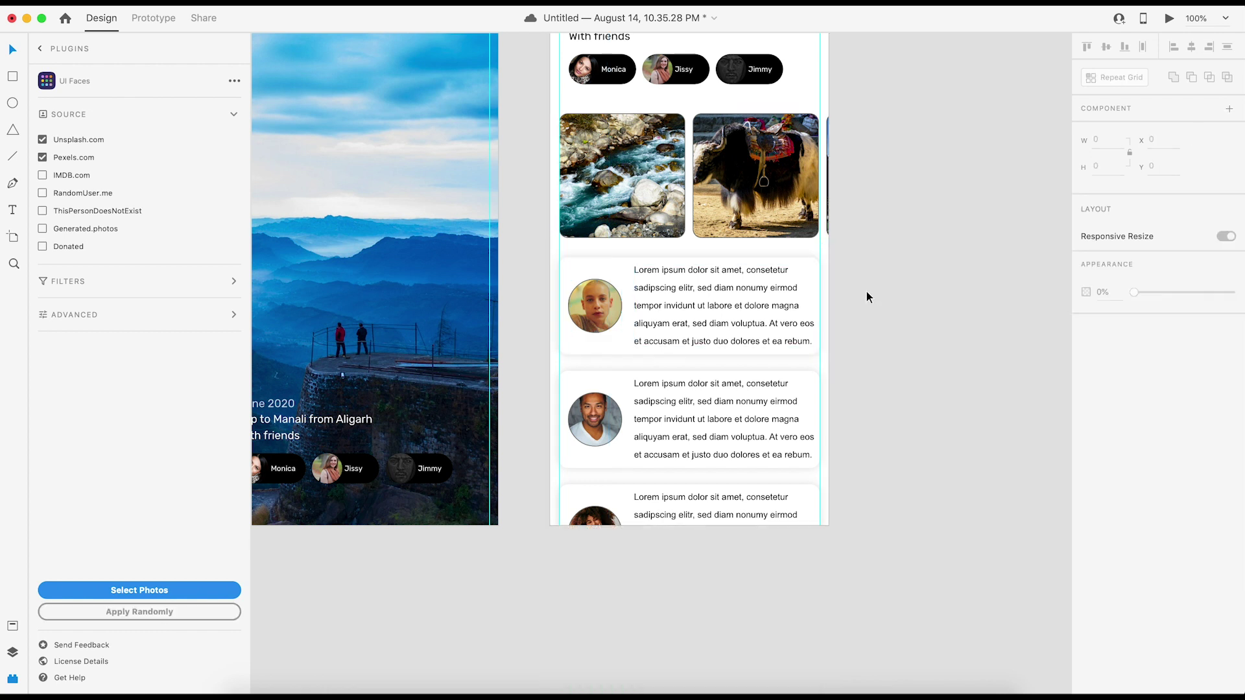
Make the repeated cards a vertical scroll group with a 379-high viewport ending at the artboard's lower edge
{"action": "key", "text": "super+minus"}
{"action": "key", "text": "super+minus"}
{"action": "left_click", "coordinate": [726, 297]}
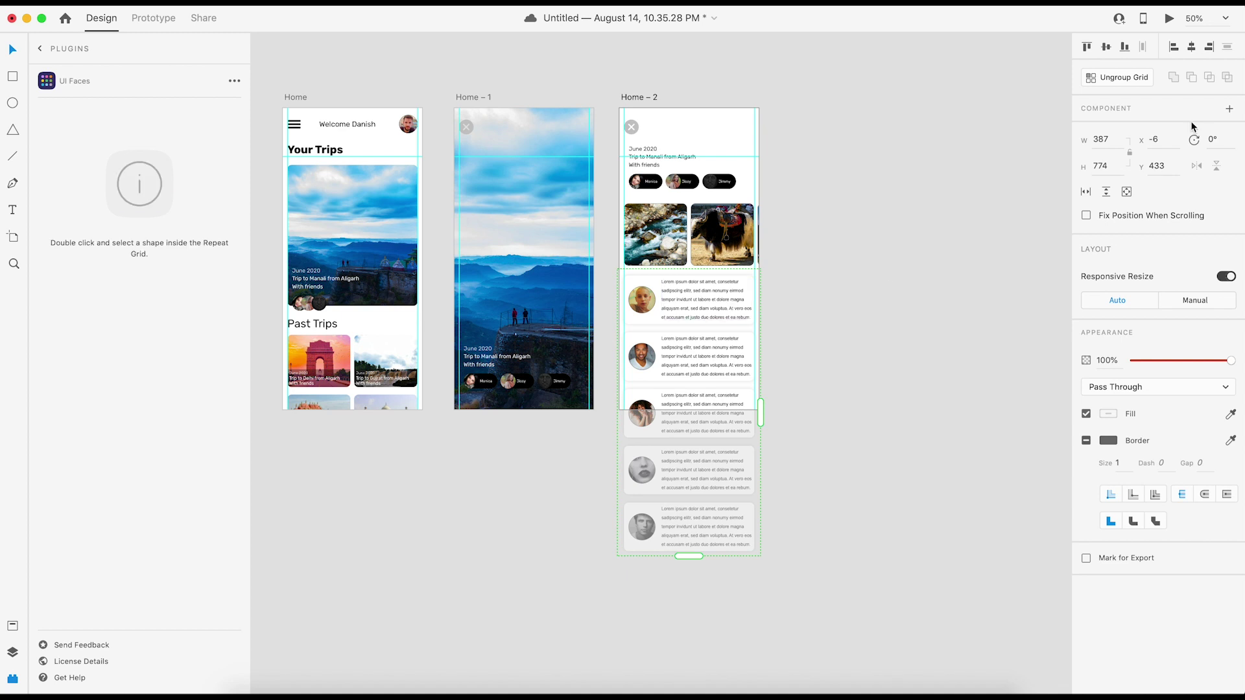
{"action": "left_click", "coordinate": [1108, 192]}
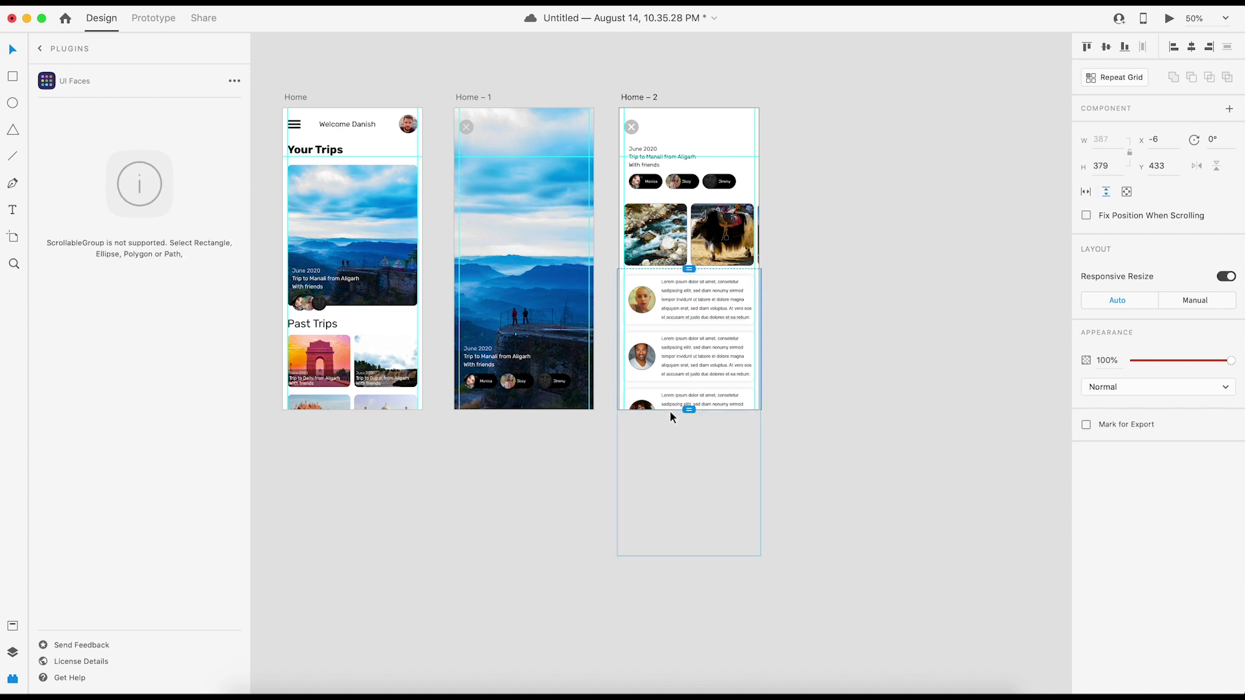
{"action": "left_click", "coordinate": [822, 367]}
{"action": "left_click_drag", "start_coordinate": [804, 350], "coordinate": [845, 372]}
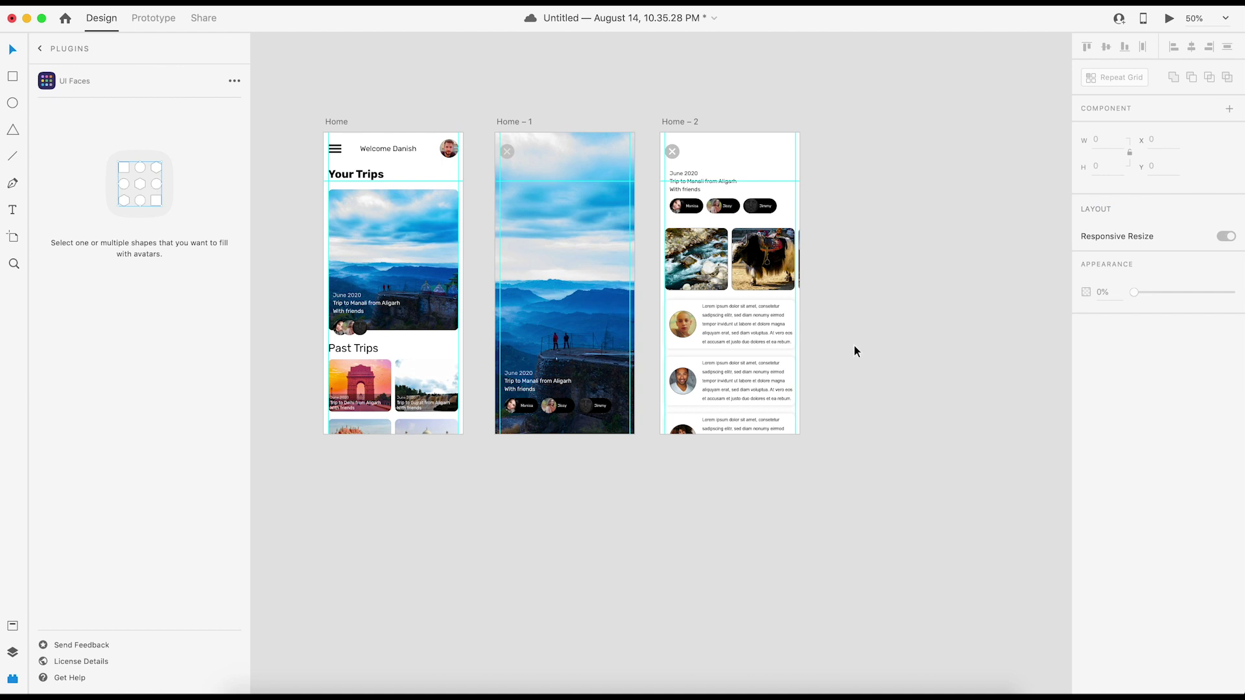
Prototype a link from the main card on Home – 1 to Home – 2 with a Drag trigger, Auto-Animate and Ease In-Out easing
{"action": "scroll", "coordinate": [836, 343], "scroll_direction": "right", "scroll_amount": 2}
{"action": "left_click", "coordinate": [488, 124]}
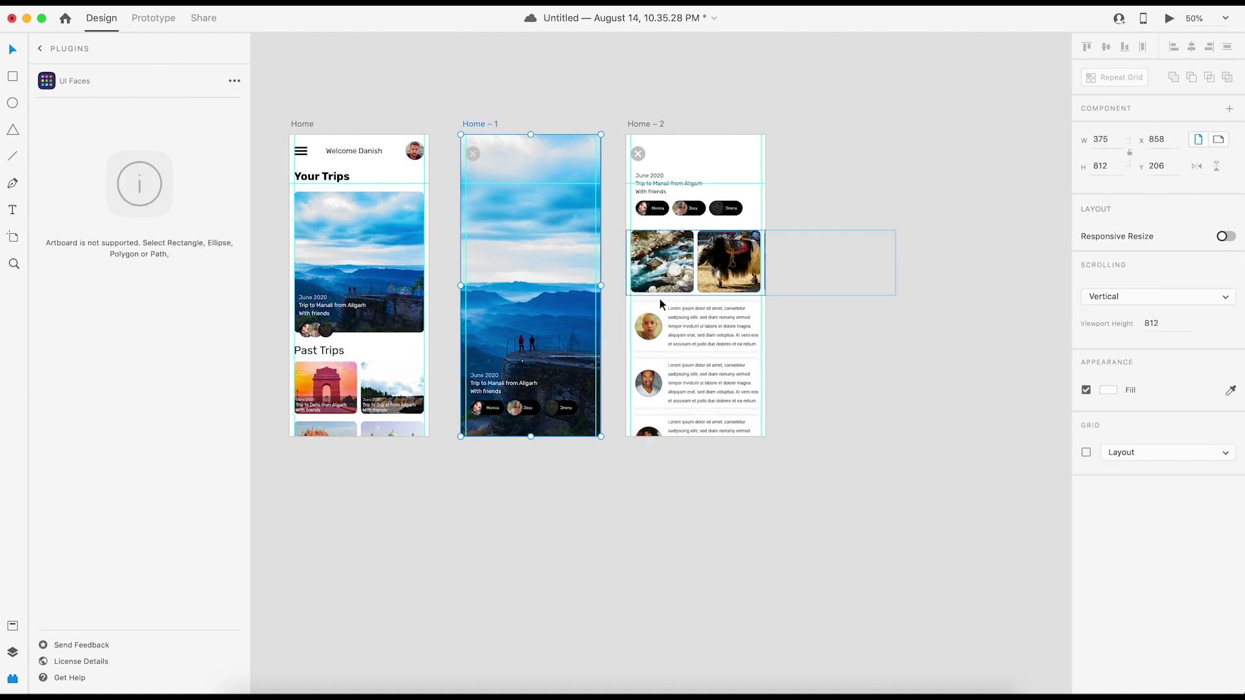
{"action": "left_click", "coordinate": [160, 20]}
{"action": "left_click", "coordinate": [809, 244]}
{"action": "left_click", "coordinate": [656, 275]}
{"action": "left_click_drag", "start_coordinate": [657, 276], "coordinate": [733, 350]}
{"action": "left_click", "coordinate": [1131, 88]}
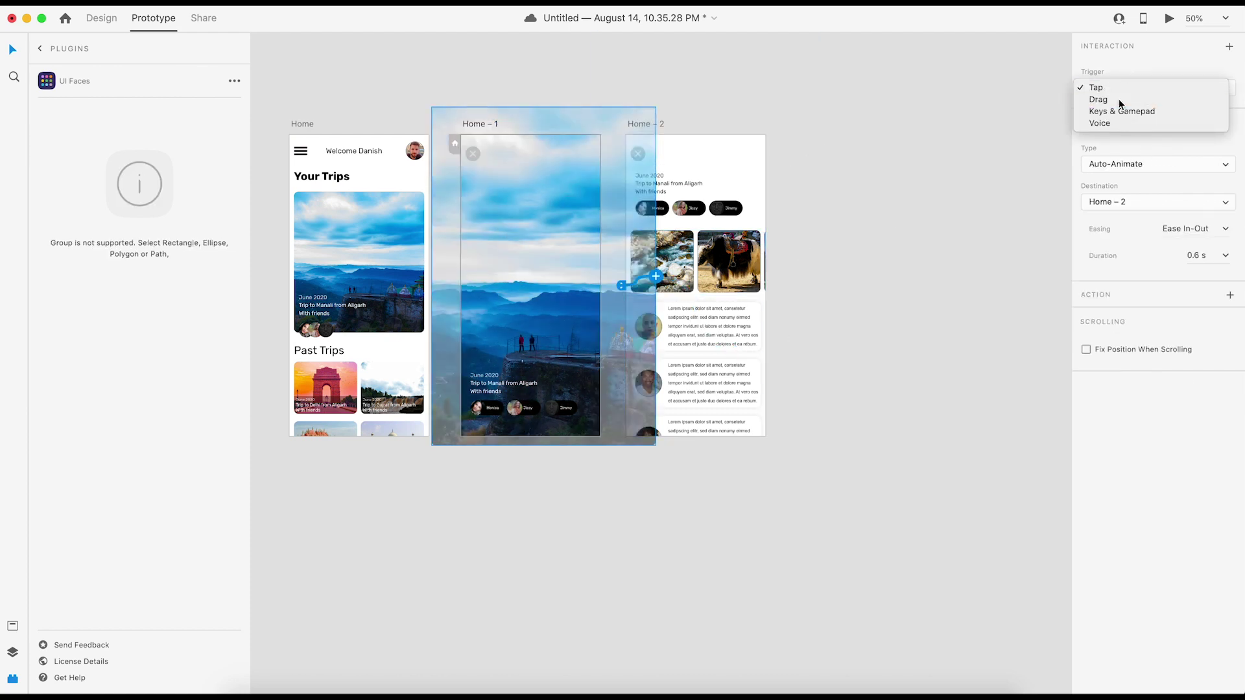
{"action": "left_click", "coordinate": [1122, 100]}
{"action": "left_click", "coordinate": [1229, 230]}
{"action": "left_click", "coordinate": [1187, 286]}
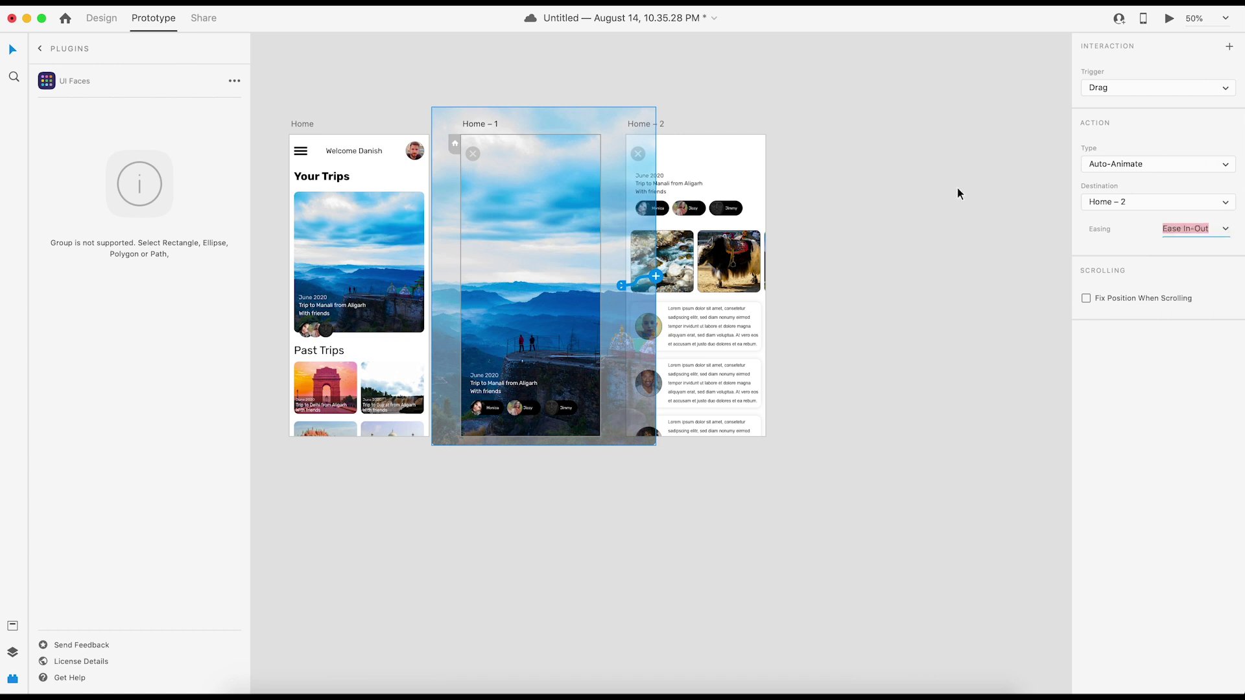
Space the Home – 1 and Home – 2 artboards farther apart on the canvas
{"action": "left_click", "coordinate": [958, 192]}
{"action": "left_click_drag", "start_coordinate": [653, 123], "coordinate": [780, 123]}
{"action": "left_click_drag", "start_coordinate": [478, 123], "coordinate": [498, 123]}
Preview the prototype from the Home artboard through the Manali card to the detail screen, and close the preview
{"action": "left_click", "coordinate": [314, 124]}
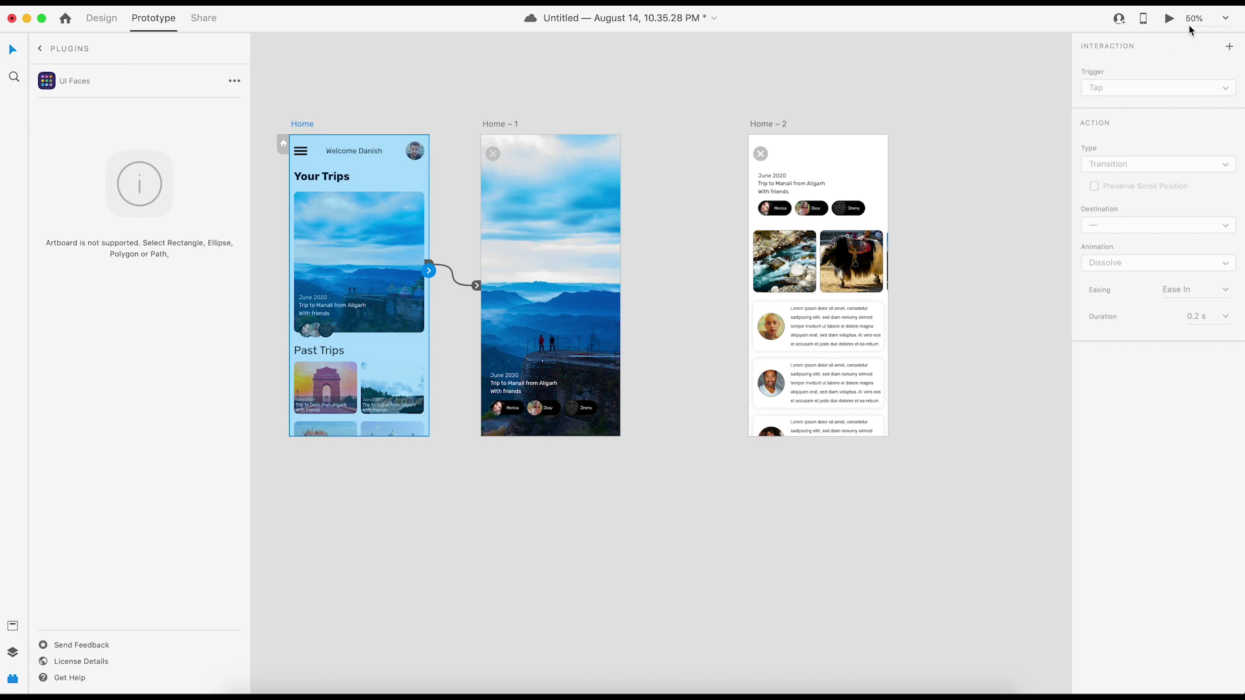
{"action": "left_click", "coordinate": [1169, 18]}
{"action": "left_click", "coordinate": [434, 280]}
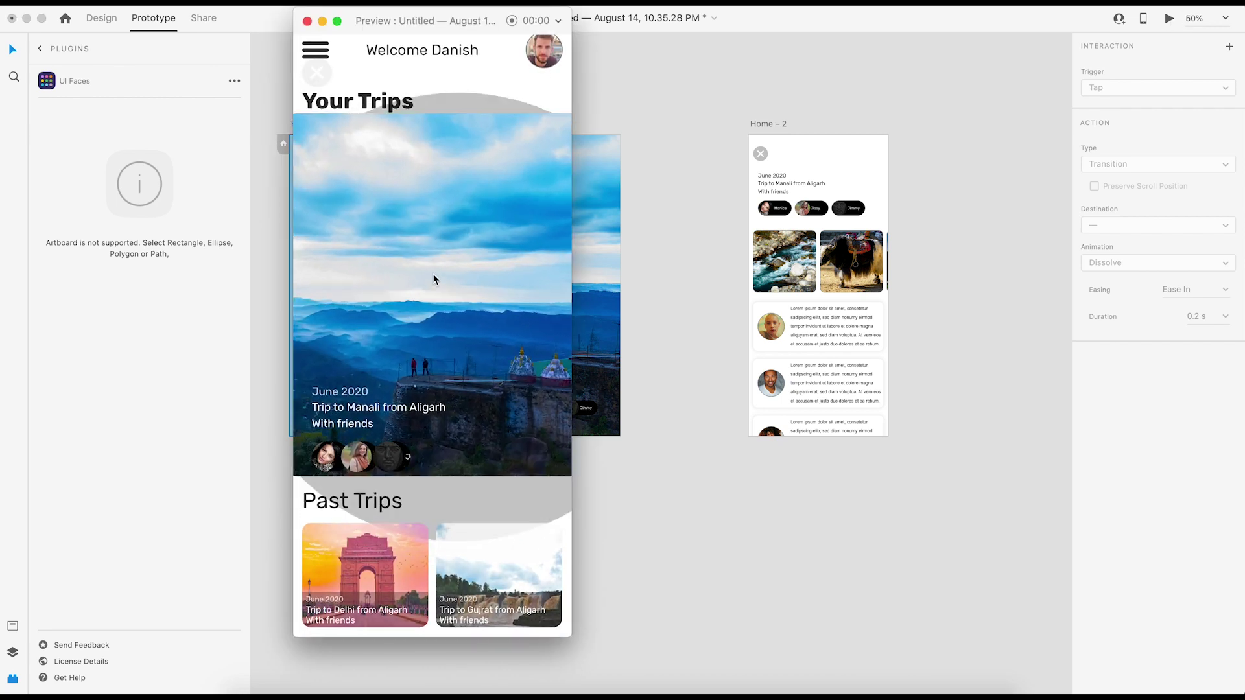
{"action": "left_click", "coordinate": [464, 475]}
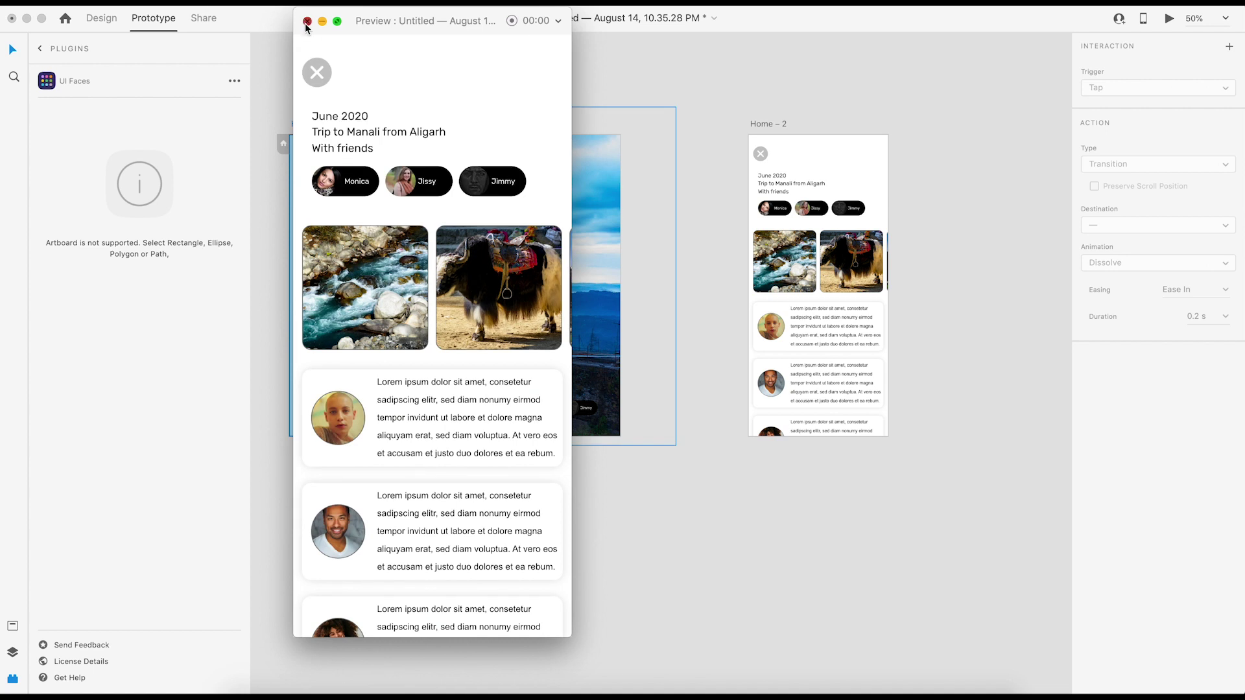
{"action": "left_click", "coordinate": [308, 21]}
In Design mode, delete the close group nested inside the Main Card layer on Home – 1
{"action": "left_click", "coordinate": [54, 49]}
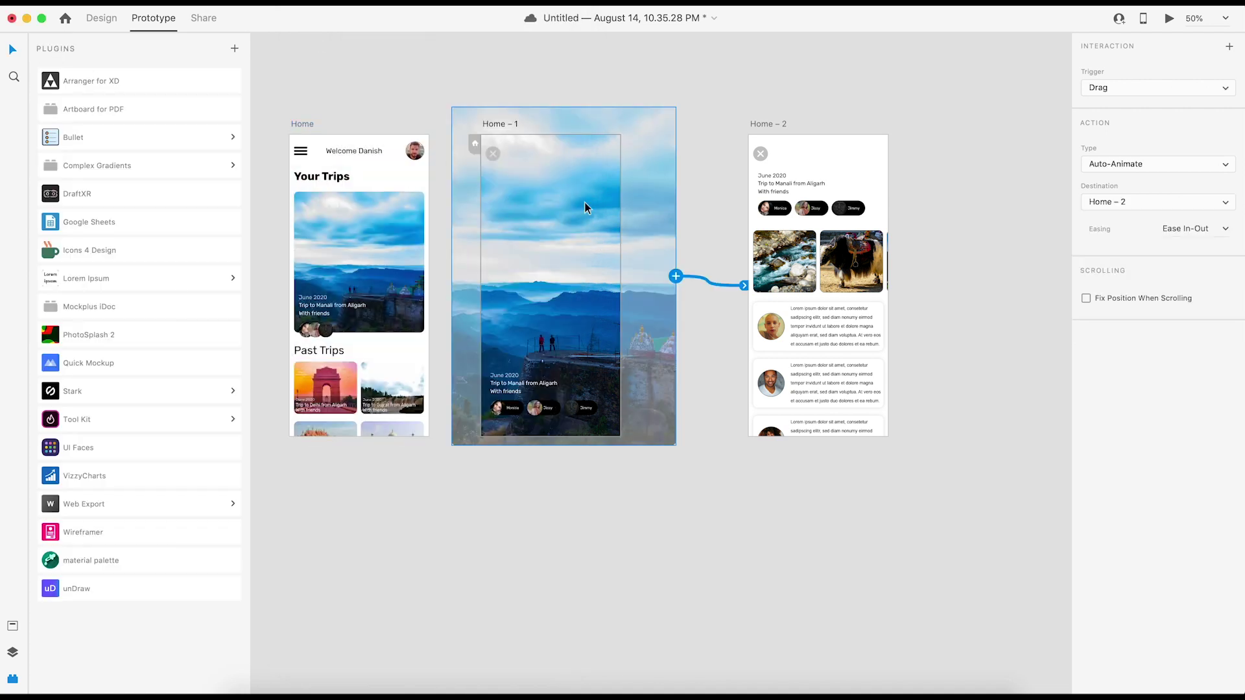
{"action": "left_click", "coordinate": [94, 19]}
{"action": "left_click", "coordinate": [712, 165]}
{"action": "double_click", "coordinate": [578, 233]}
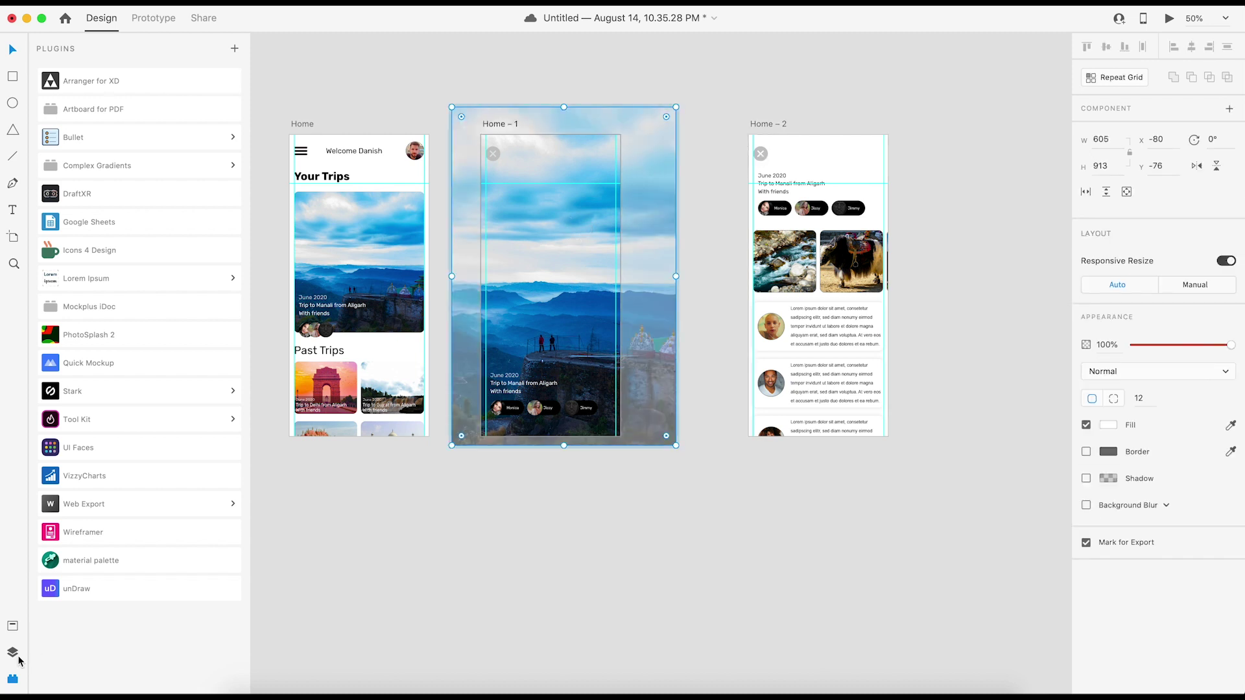
{"action": "left_click", "coordinate": [13, 627]}
{"action": "left_click", "coordinate": [12, 678]}
{"action": "left_click", "coordinate": [13, 651]}
{"action": "left_click", "coordinate": [41, 142]}
{"action": "left_click", "coordinate": [55, 112]}
{"action": "left_click", "coordinate": [43, 124]}
{"action": "left_click", "coordinate": [44, 123]}
{"action": "left_click", "coordinate": [44, 142]}
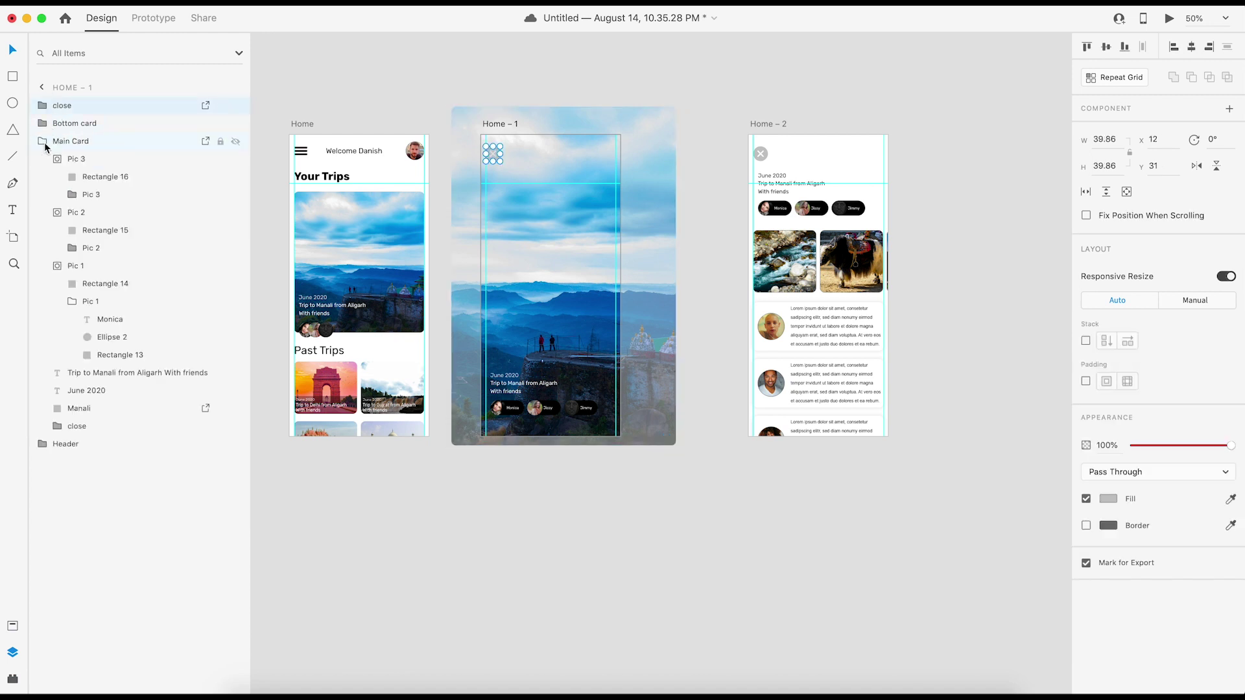
{"action": "left_click", "coordinate": [77, 427]}
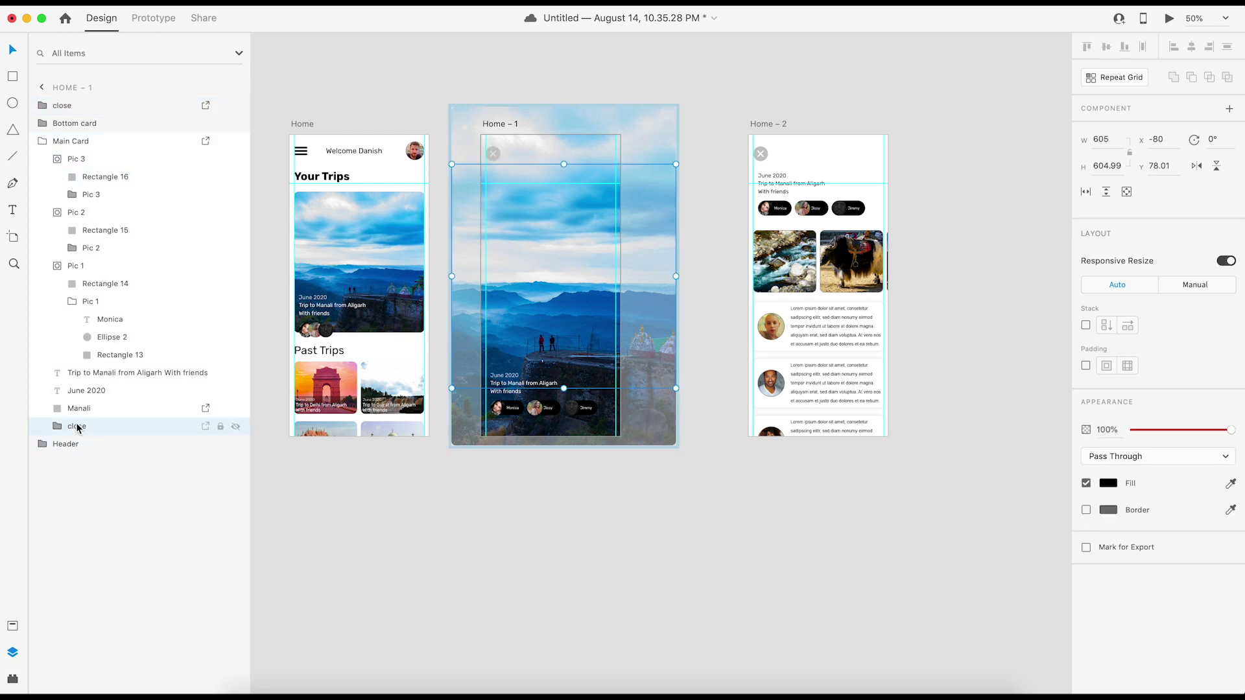
{"action": "key", "text": "Delete"}
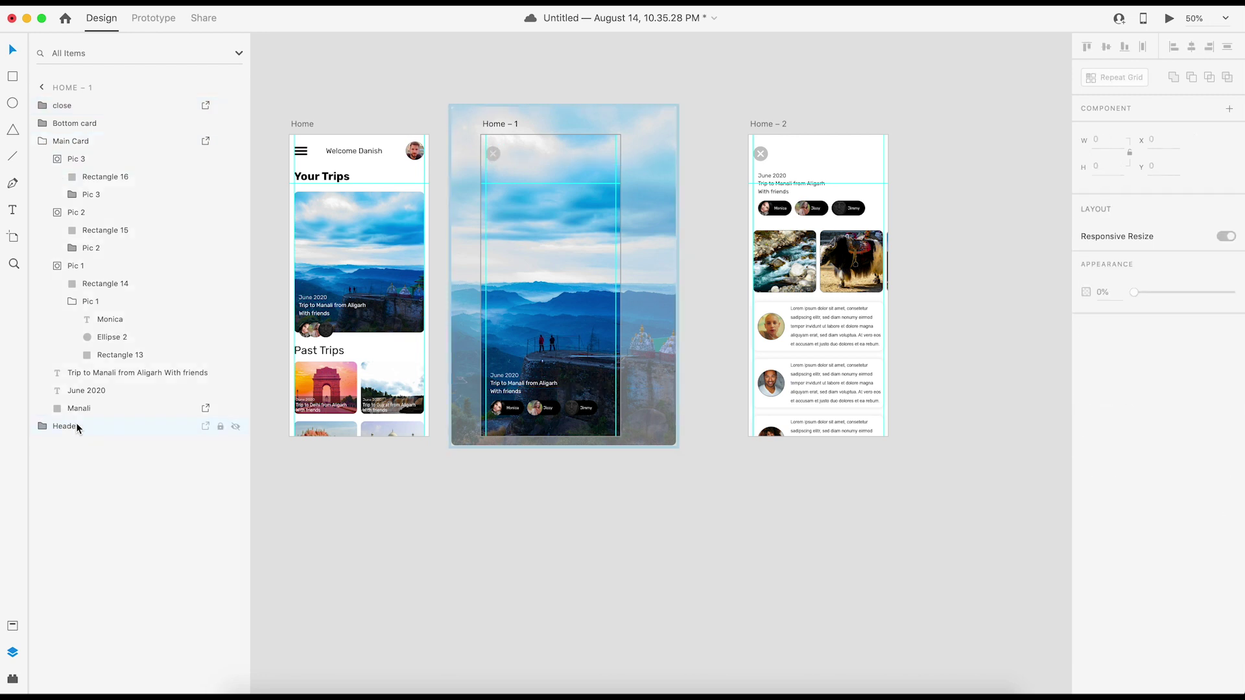
Preview the drag transition starting from the Home – 1 artboard, and close the preview
{"action": "left_click", "coordinate": [536, 480]}
{"action": "scroll", "coordinate": [556, 476], "scroll_direction": "right", "scroll_amount": 2}
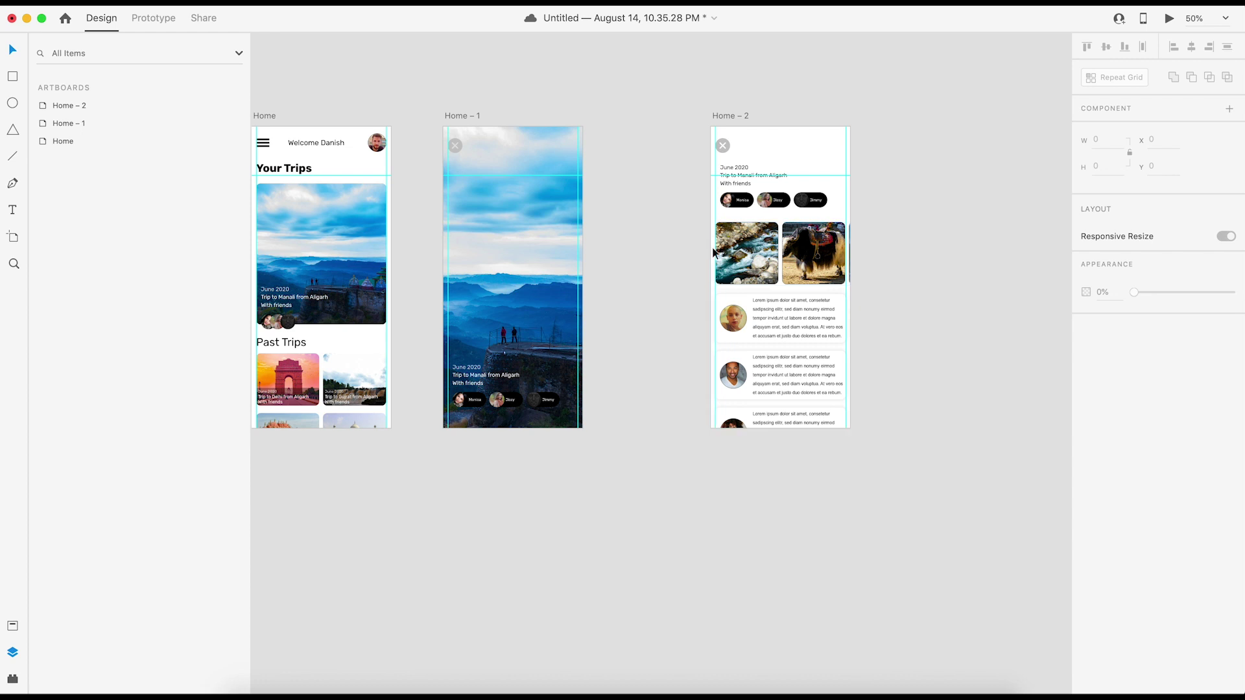
{"action": "left_click", "coordinate": [457, 117]}
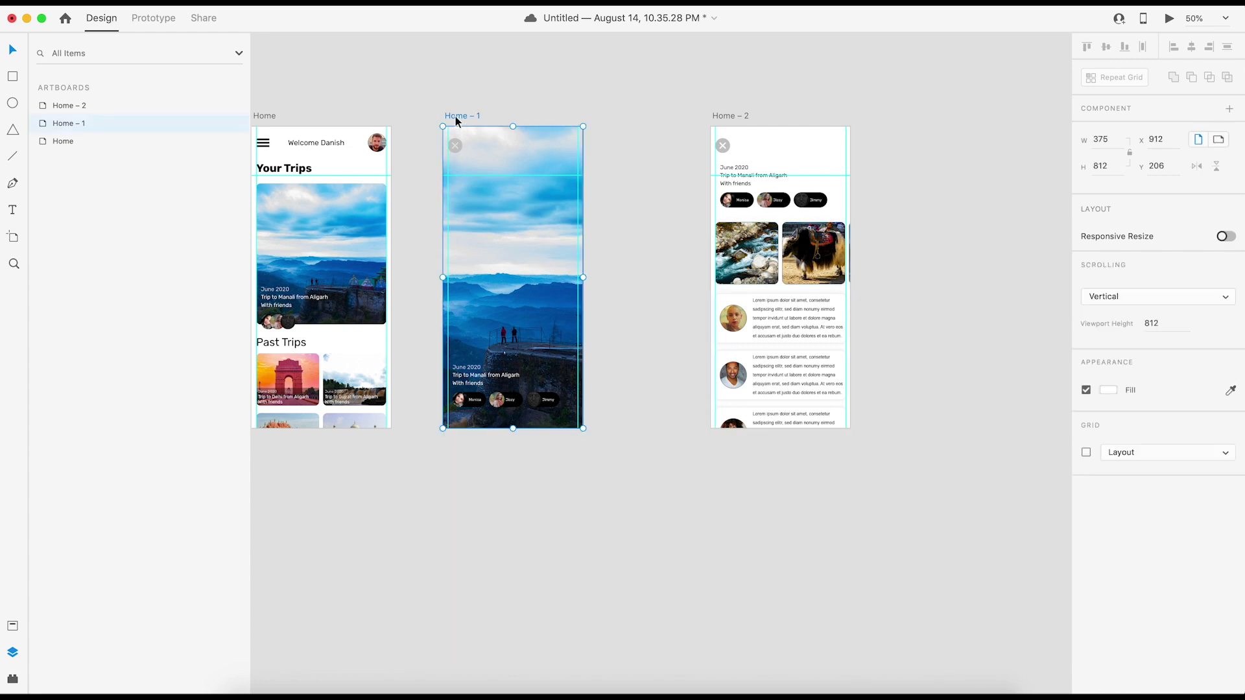
{"action": "left_click", "coordinate": [1170, 18]}
{"action": "left_click_drag", "start_coordinate": [486, 383], "coordinate": [500, 417]}
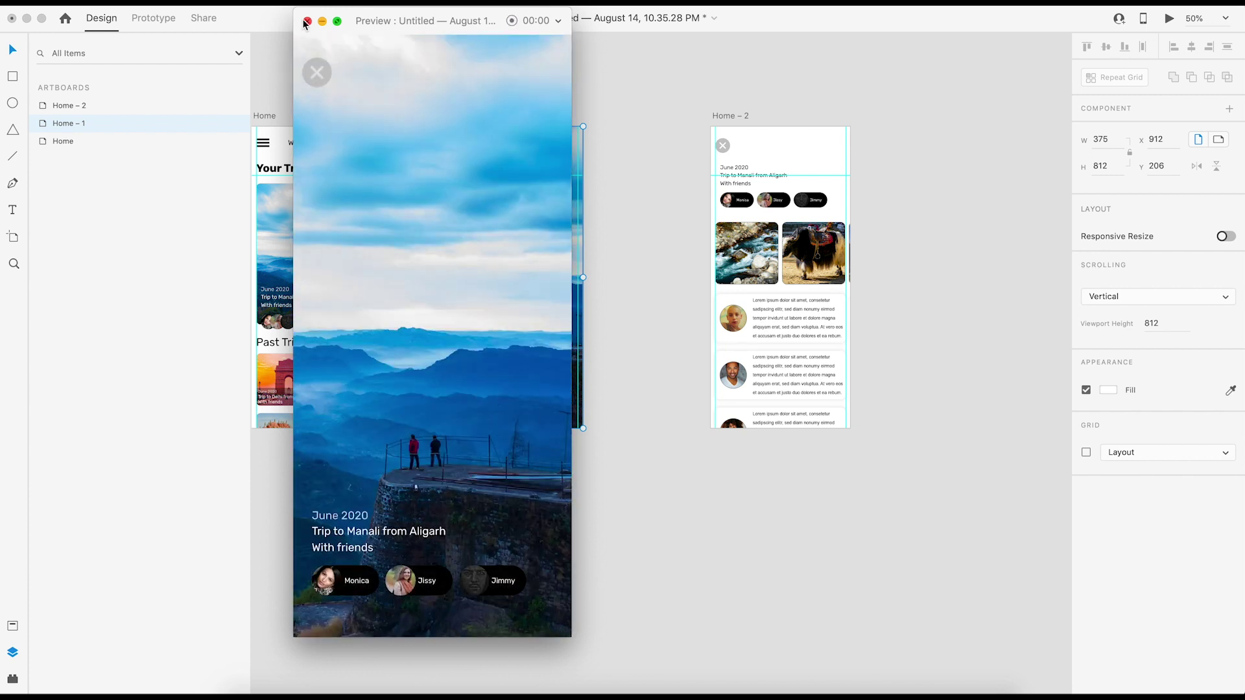
{"action": "left_click", "coordinate": [307, 22]}
Group the photo and text-card scroll groups on Home – 2 and paste a copy of the group onto Home – 1
{"action": "left_click", "coordinate": [730, 282]}
{"action": "left_click_drag", "start_coordinate": [664, 233], "coordinate": [868, 471]}
{"action": "key", "text": "super+g"}
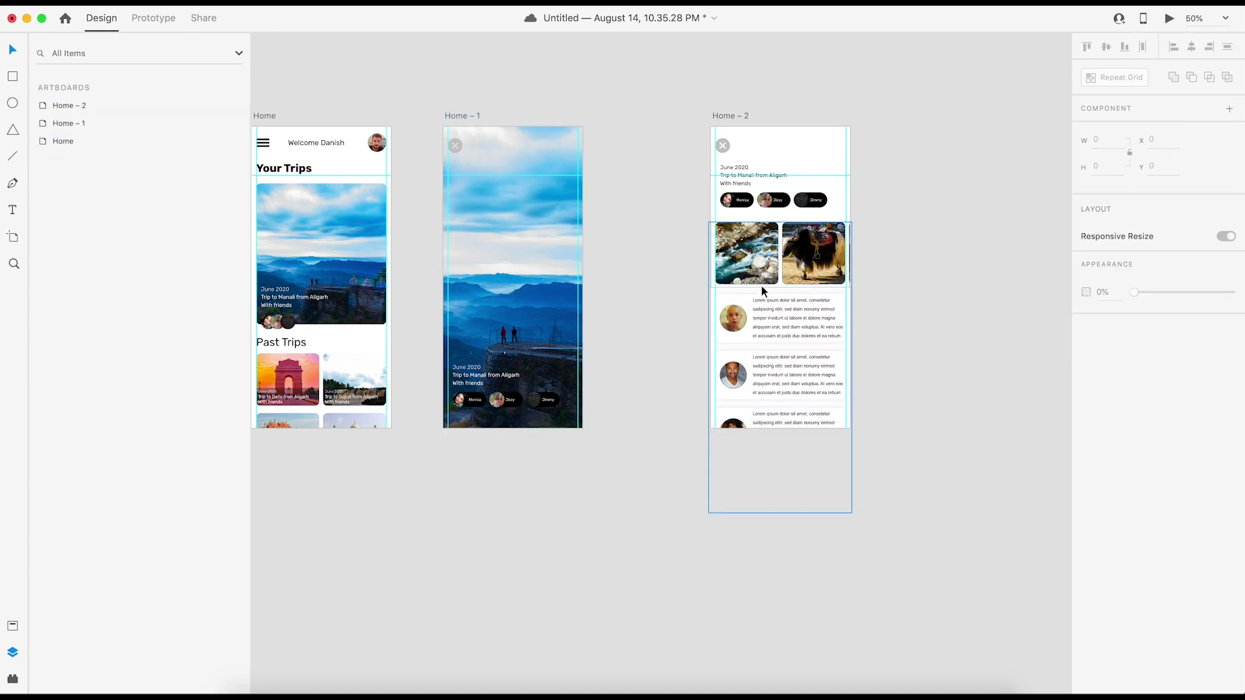
{"action": "left_click", "coordinate": [461, 116]}
{"action": "key", "text": "super+v"}
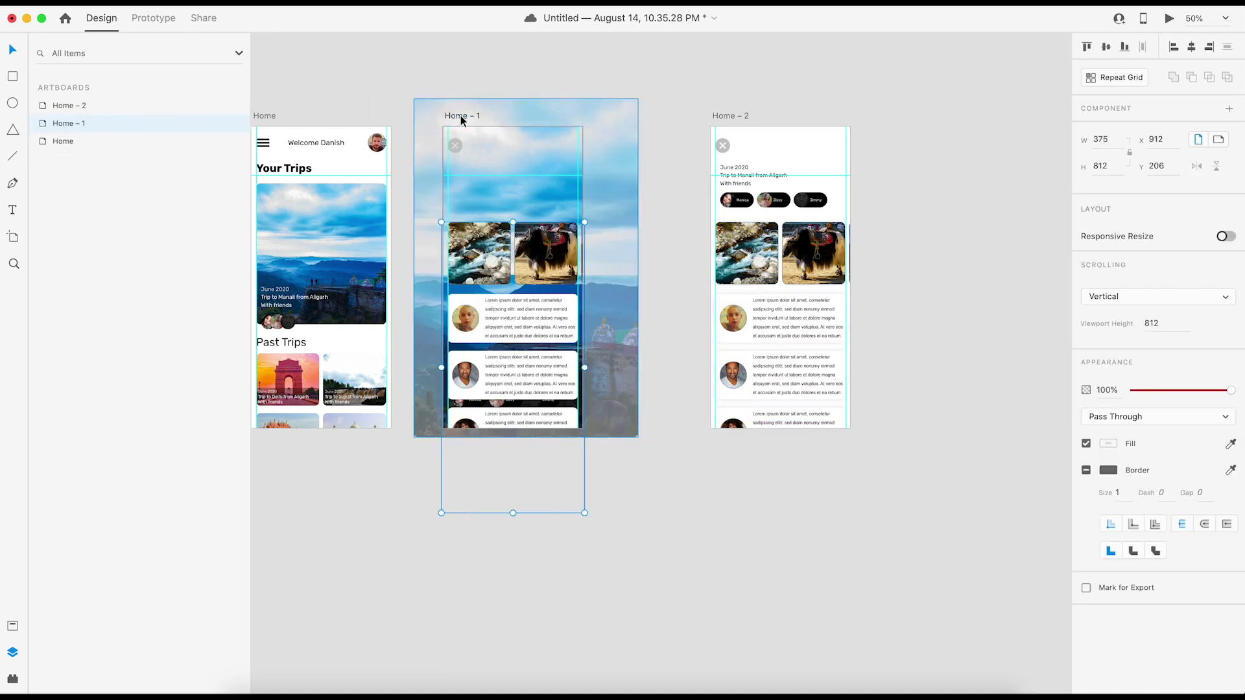
Move the pasted group on Home – 1 straight down to Y 797, near the artboard's lower edge
{"action": "key", "text": "shift+Down"}
{"action": "key", "text": "shift+Down"}
{"action": "key", "text": "shift+Down"}
{"action": "key", "text": "shift+Down"}
{"action": "key", "text": "shift+Down"}
{"action": "key", "text": "shift+Down"}
{"action": "key", "text": "shift+Down"}
{"action": "key", "text": "shift+Down"}
{"action": "key", "text": "shift+Down"}
{"action": "key", "text": "shift+Down"}
{"action": "key", "text": "shift+Down"}
{"action": "key", "text": "shift+Down"}
{"action": "key", "text": "shift+Down"}
{"action": "key", "text": "shift+Down"}
{"action": "key", "text": "shift+Down"}
{"action": "key", "text": "shift+Down"}
{"action": "key", "text": "shift+Down"}
{"action": "key", "text": "shift+Down"}
{"action": "key", "text": "shift+Down"}
{"action": "key", "text": "shift+Down"}
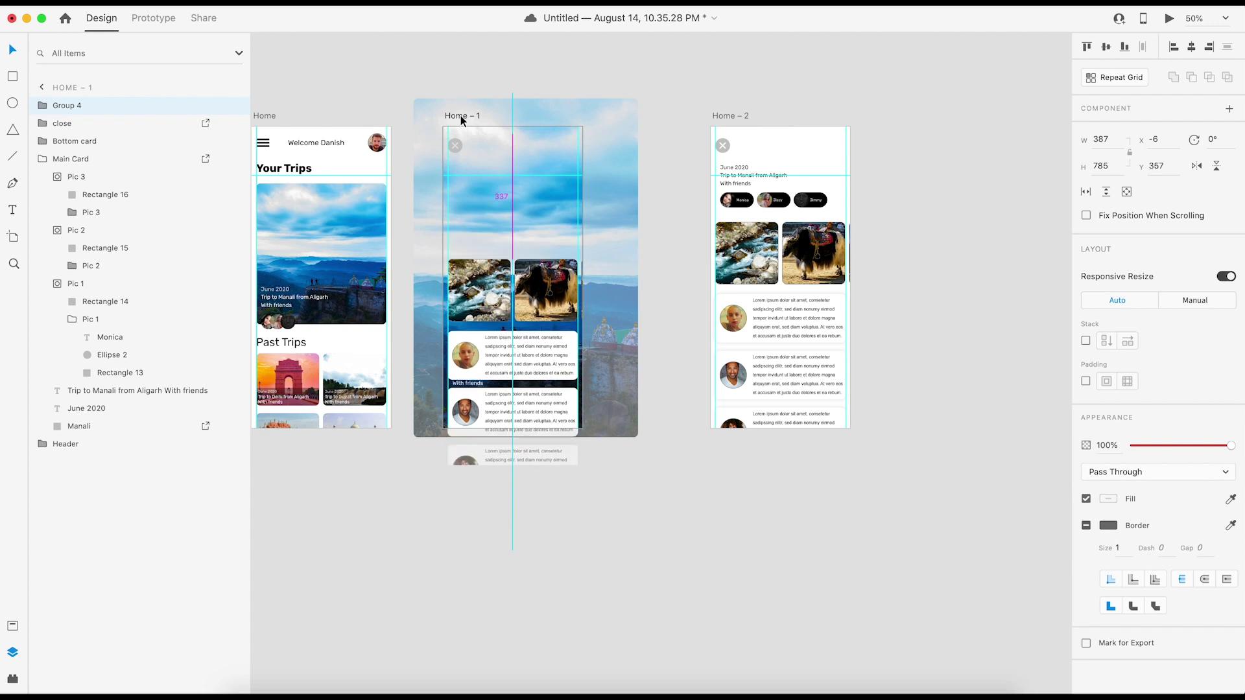
{"action": "key", "text": "shift+Down"}
{"action": "key", "text": "shift+Down"}
{"action": "key", "text": "shift+Down"}
{"action": "key", "text": "shift+Down"}
{"action": "key", "text": "shift+Down"}
{"action": "key", "text": "shift+Down"}
{"action": "key", "text": "shift+Down"}
{"action": "key", "text": "shift+Down"}
{"action": "key", "text": "shift+Down"}
{"action": "key", "text": "shift+Down"}
{"action": "key", "text": "shift+Down"}
{"action": "key", "text": "shift+Down"}
{"action": "key", "text": "shift+Down"}
{"action": "key", "text": "shift+Down"}
{"action": "key", "text": "shift+Down"}
{"action": "key", "text": "shift+Down"}
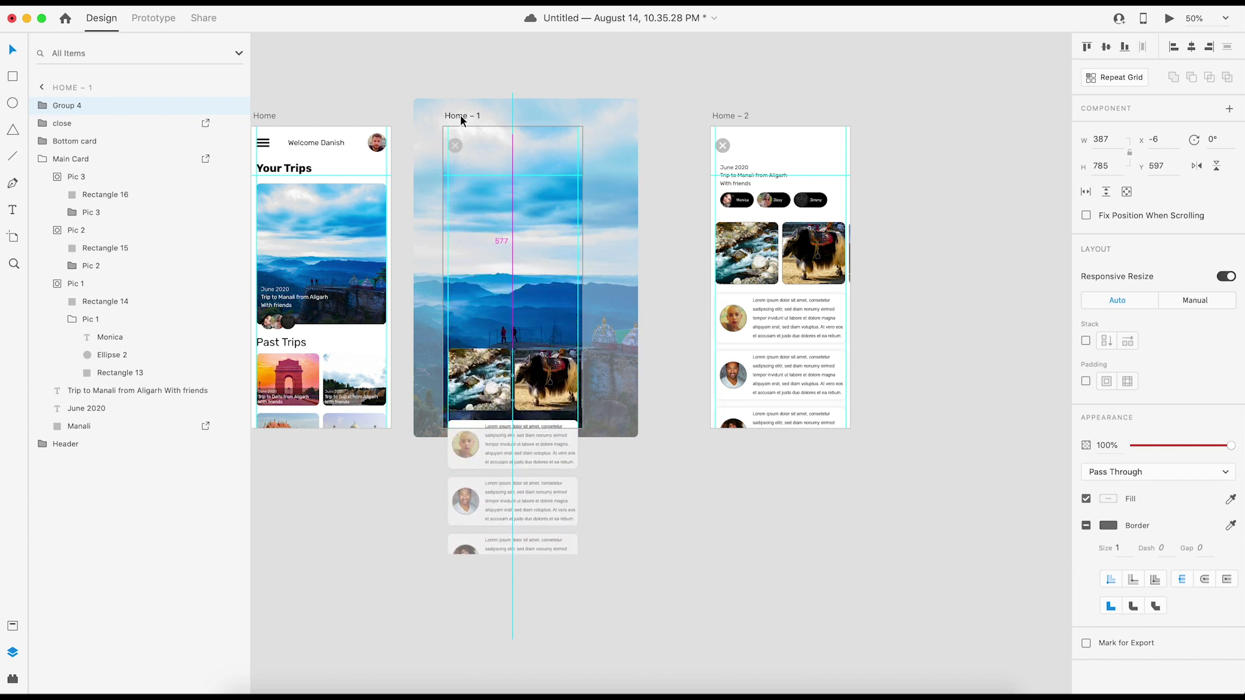
{"action": "key", "text": "shift+Down"}
{"action": "key", "text": "shift+Down"}
{"action": "key", "text": "shift+Down"}
{"action": "key", "text": "shift+Down"}
{"action": "key", "text": "shift+Down"}
{"action": "key", "text": "shift+Down"}
{"action": "key", "text": "shift+Down"}
{"action": "key", "text": "shift+Down"}
{"action": "key", "text": "shift+Down"}
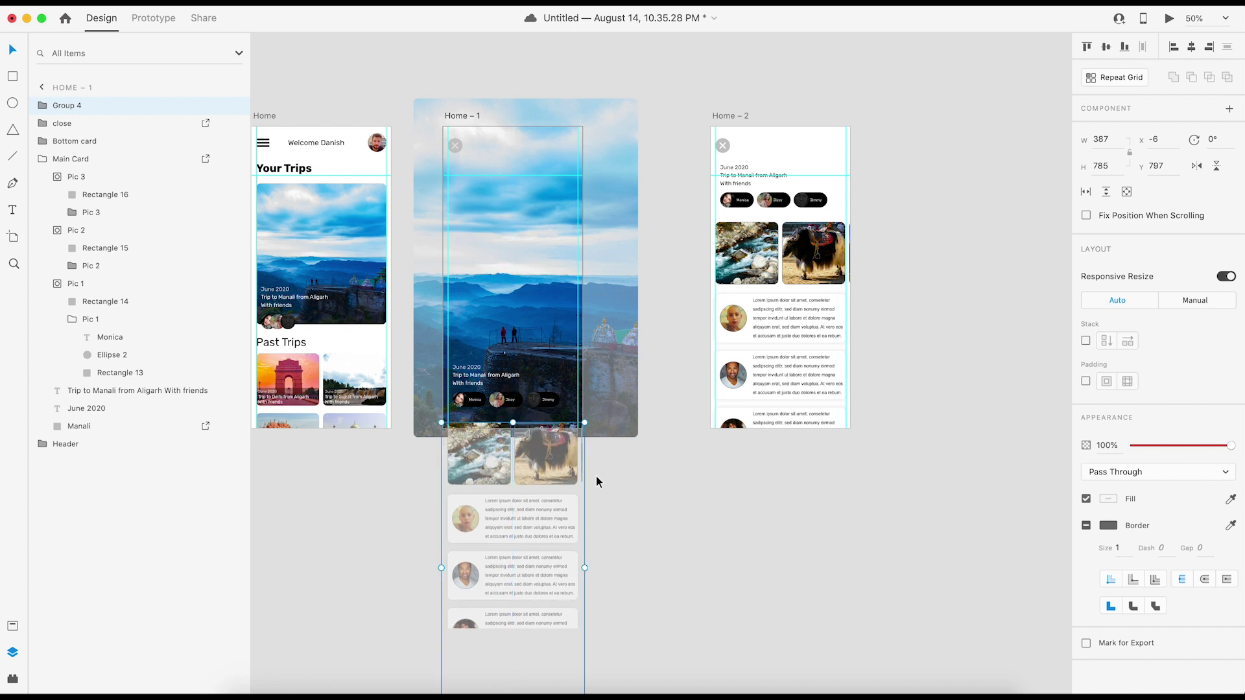
Send the pasted photo and text-card group on Home – 1 to the back and set its opacity to 0%
{"action": "right_click", "coordinate": [552, 454]}
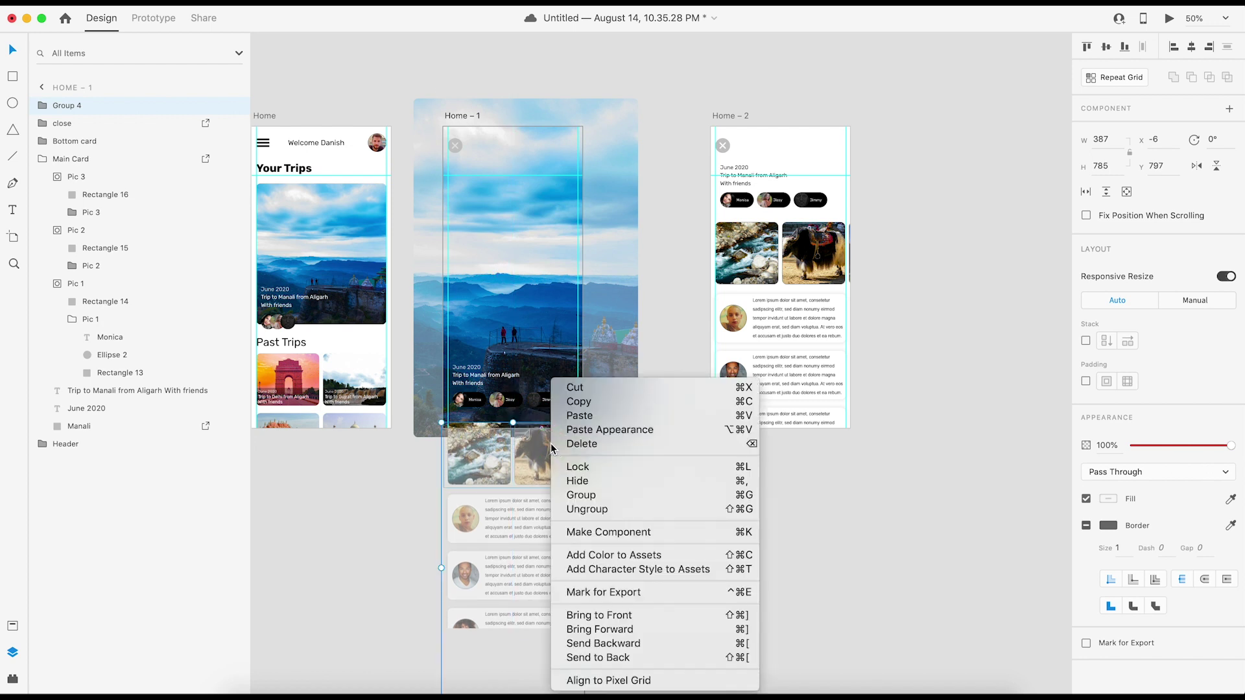
{"action": "left_click", "coordinate": [603, 658]}
{"action": "left_click", "coordinate": [854, 450]}
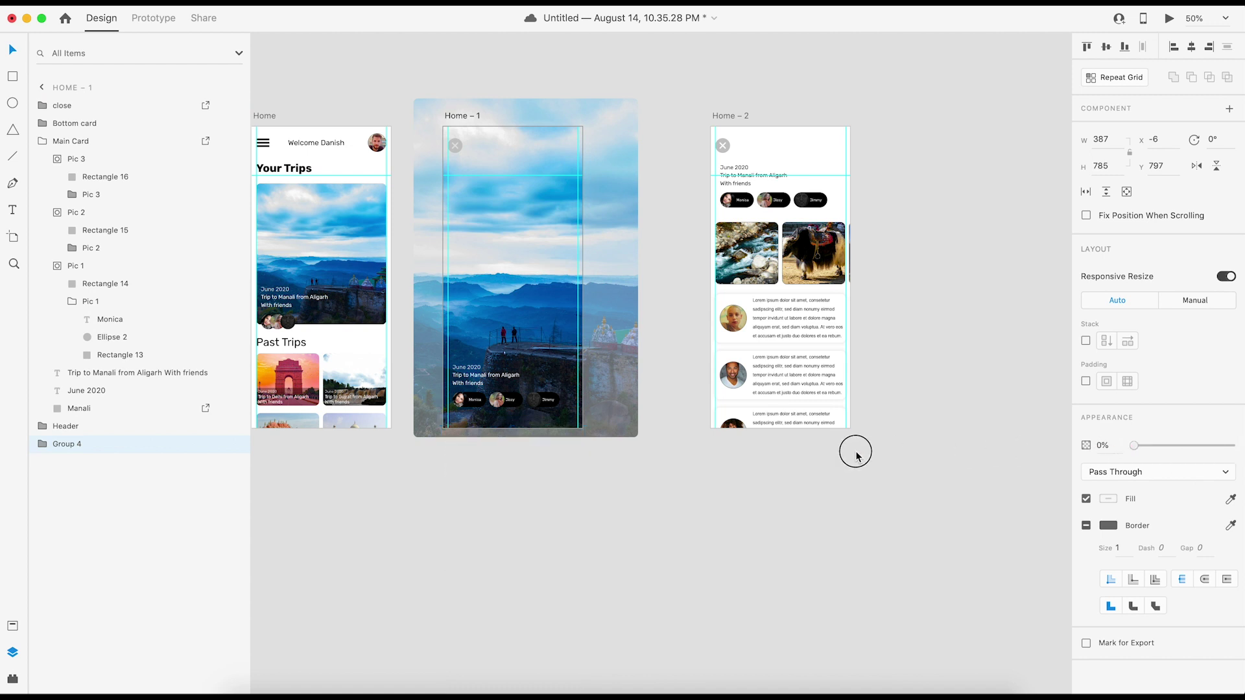
Preview Home – 1, test the drag to the detail screen and the scrolling of photos and text cards, and close the preview
{"action": "left_click", "coordinate": [512, 225]}
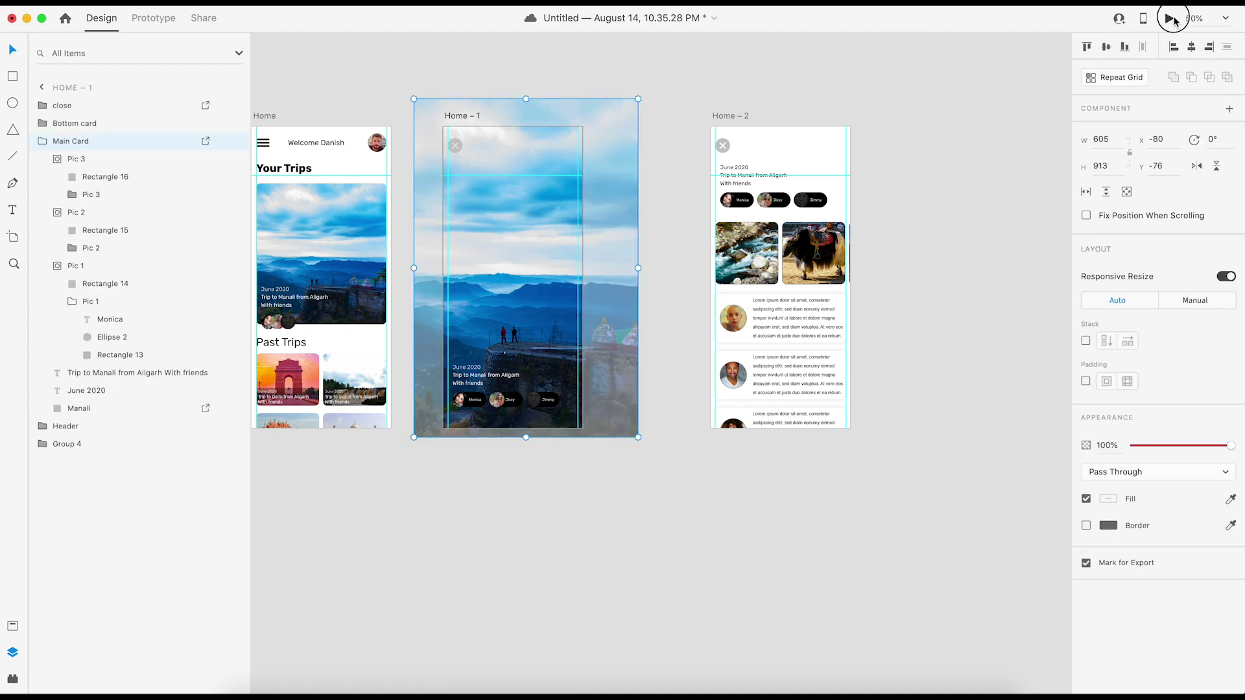
{"action": "left_click", "coordinate": [1172, 19]}
{"action": "left_click_drag", "start_coordinate": [506, 403], "coordinate": [528, 22]}
{"action": "left_click_drag", "start_coordinate": [526, 349], "coordinate": [628, 321]}
{"action": "left_click_drag", "start_coordinate": [449, 491], "coordinate": [441, 337]}
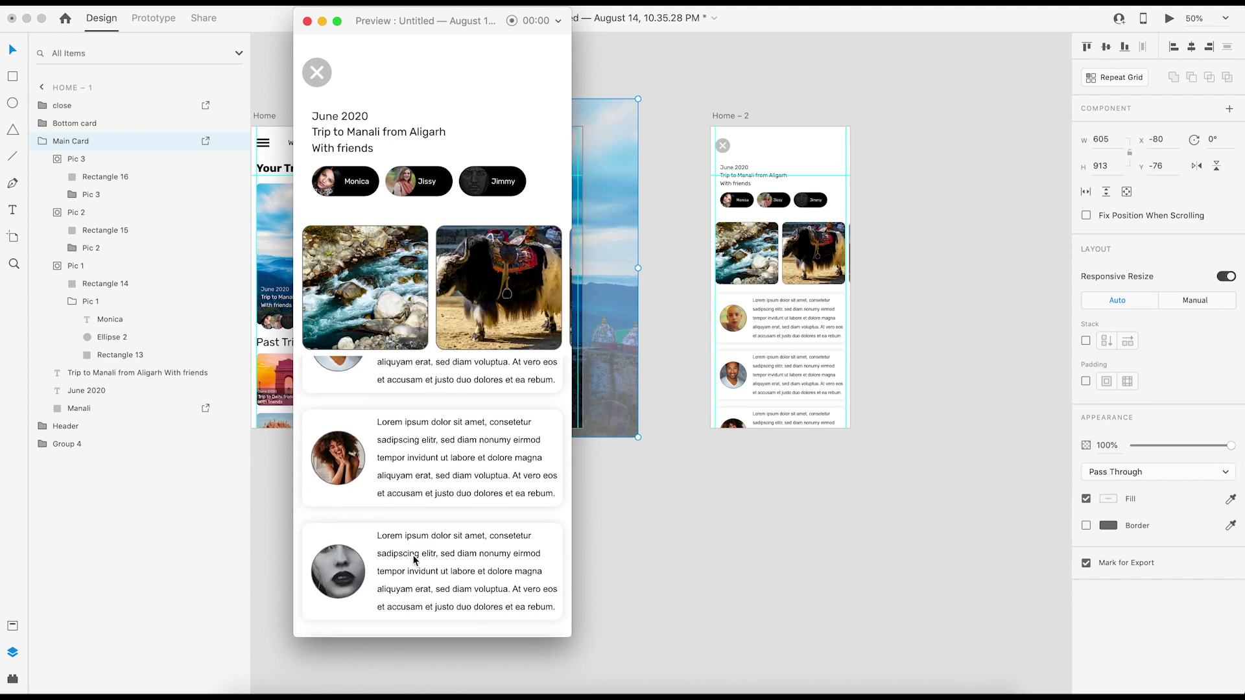
{"action": "left_click_drag", "start_coordinate": [441, 440], "coordinate": [436, 517]}
{"action": "left_click", "coordinate": [307, 21]}
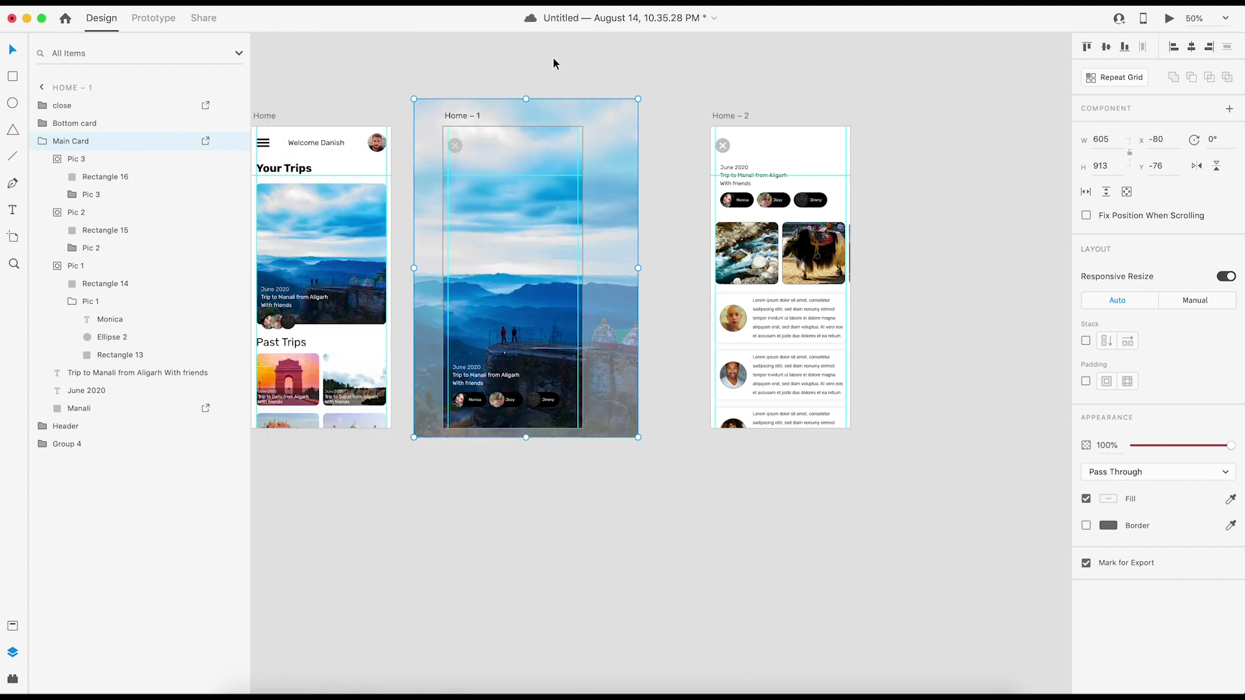
Duplicate the Home – 1 artboard and place the copy on the far side of Home – 2
{"action": "left_click", "coordinate": [765, 99]}
{"action": "left_click", "coordinate": [463, 117]}
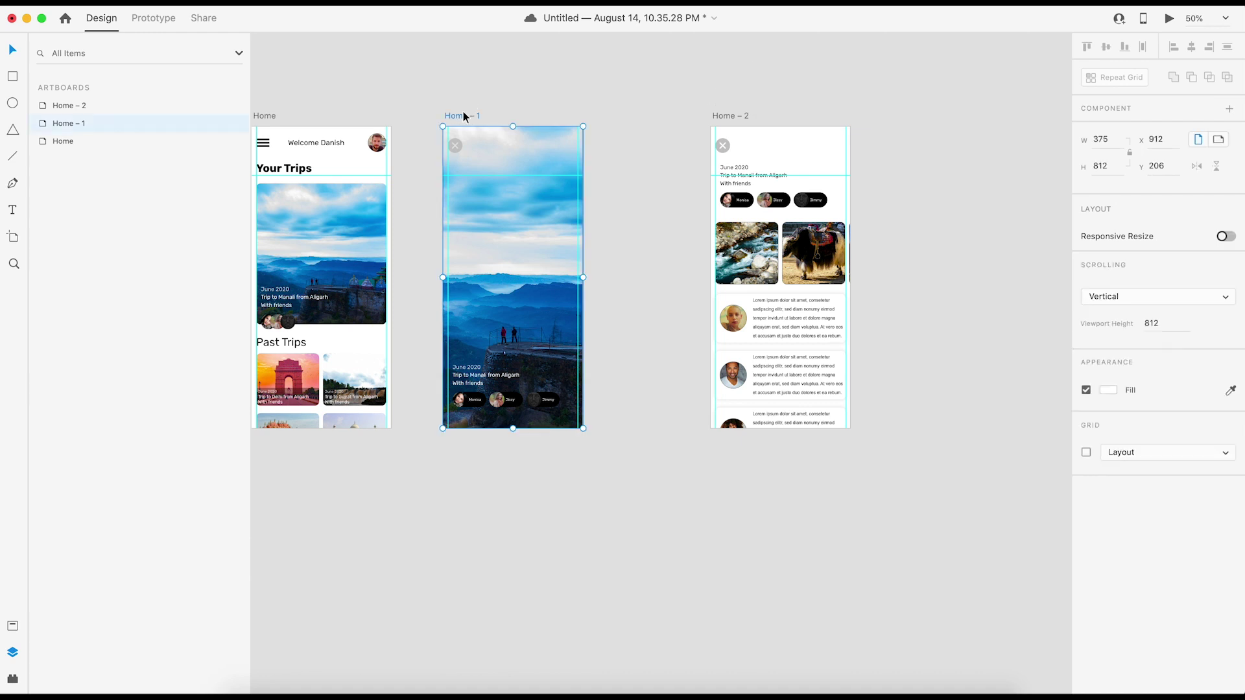
{"action": "key", "text": "super+d"}
{"action": "left_click_drag", "start_coordinate": [895, 116], "coordinate": [804, 79]}
In Prototype mode, link the Main Card on Home – 2 to the Home – 3 artboard
{"action": "left_click", "coordinate": [629, 160]}
{"action": "left_click", "coordinate": [629, 162]}
{"action": "left_click", "coordinate": [164, 26]}
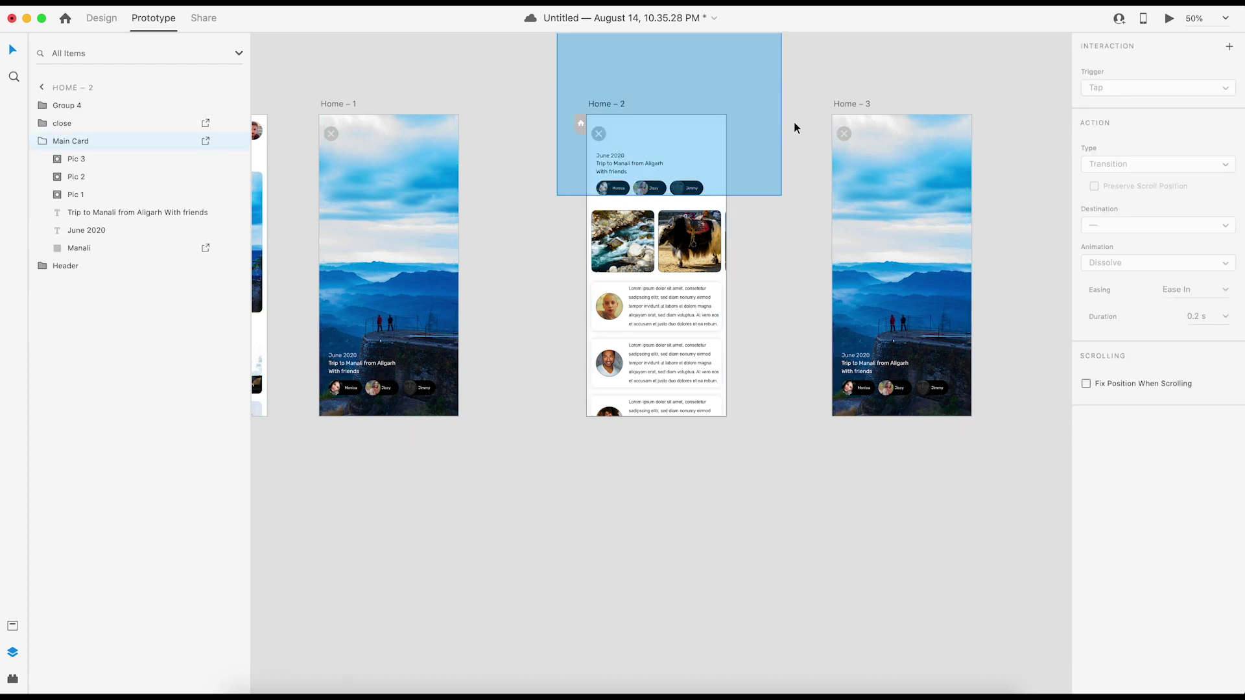
{"action": "key", "text": "super+minus"}
{"action": "scroll", "coordinate": [922, 205], "scroll_direction": "right", "scroll_amount": 2}
{"action": "left_click_drag", "start_coordinate": [640, 200], "coordinate": [698, 313]}
{"action": "left_click", "coordinate": [837, 192]}
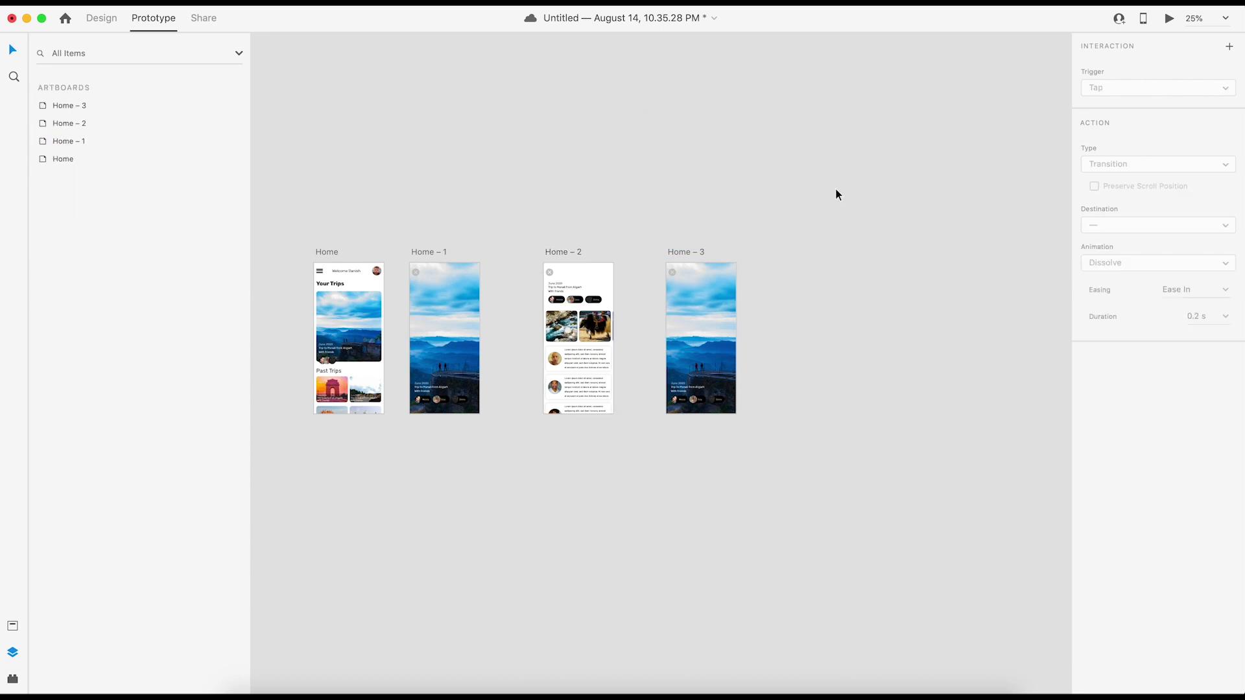
Link the Main Card on Home – 3 back to the Home artboard
{"action": "left_click", "coordinate": [720, 311]}
{"action": "left_click_drag", "start_coordinate": [764, 333], "coordinate": [323, 317]}
{"action": "left_click", "coordinate": [280, 234]}
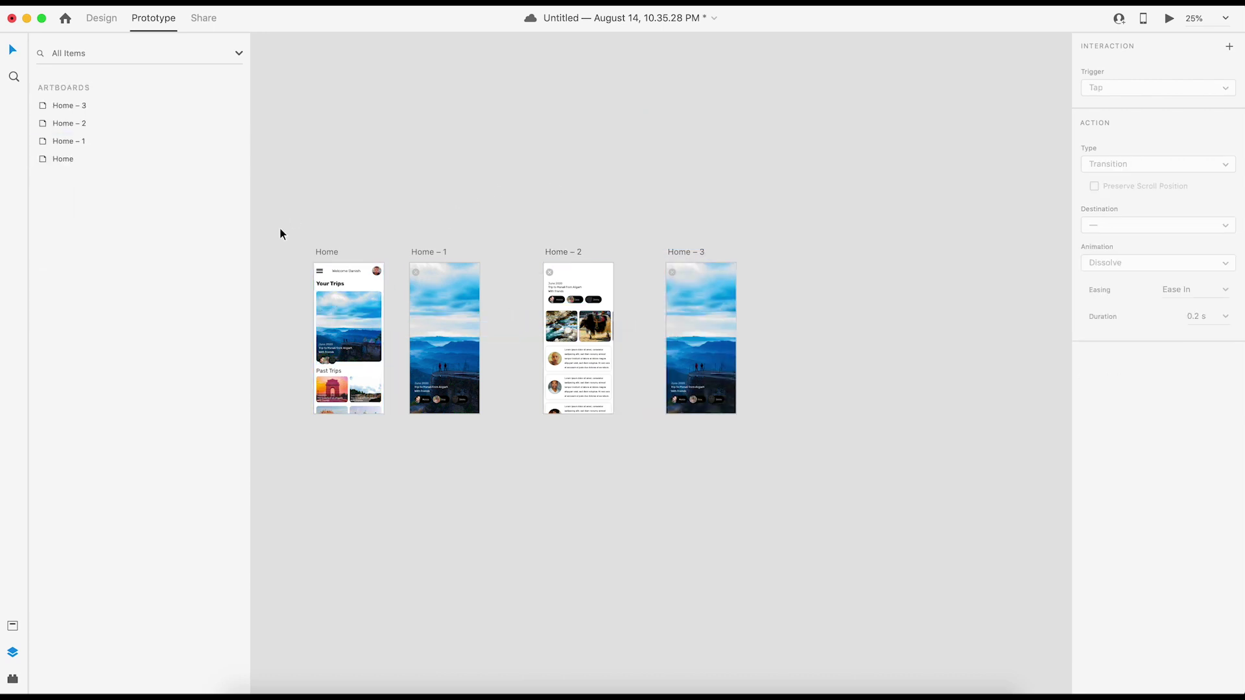
Preview the whole flow from Home to the detail screen and back to Home, and close the preview
{"action": "left_click", "coordinate": [335, 256]}
{"action": "left_click", "coordinate": [1175, 20]}
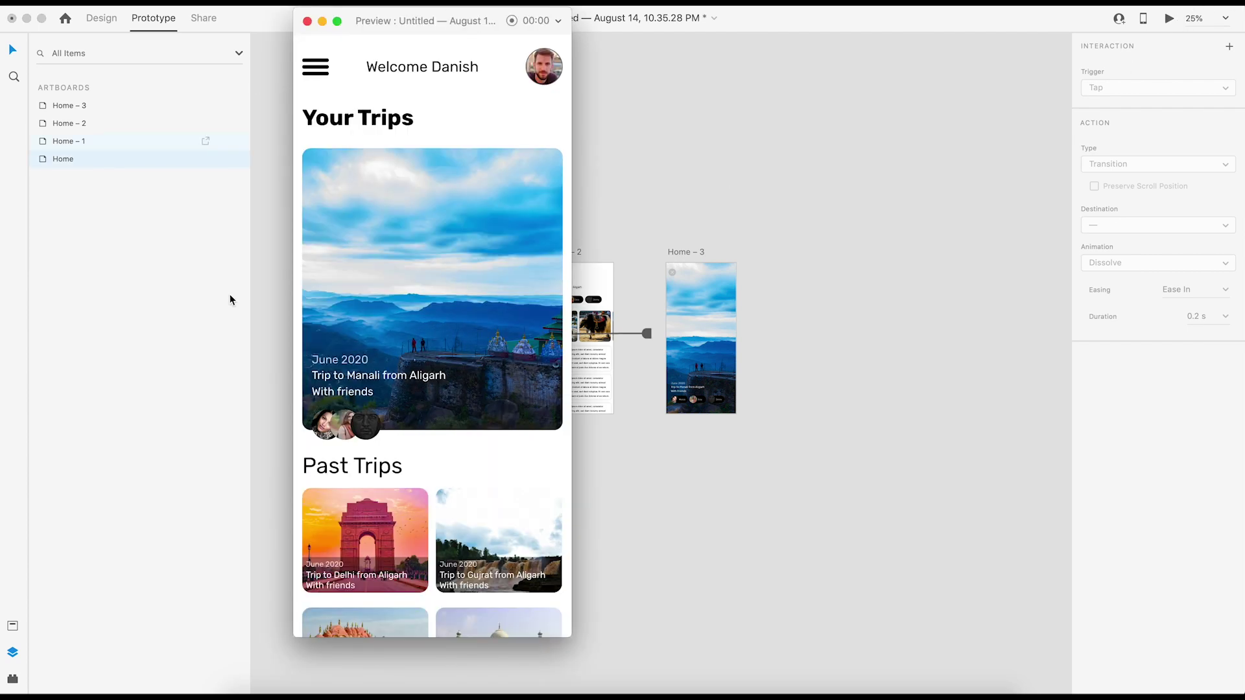
{"action": "left_click", "coordinate": [453, 281]}
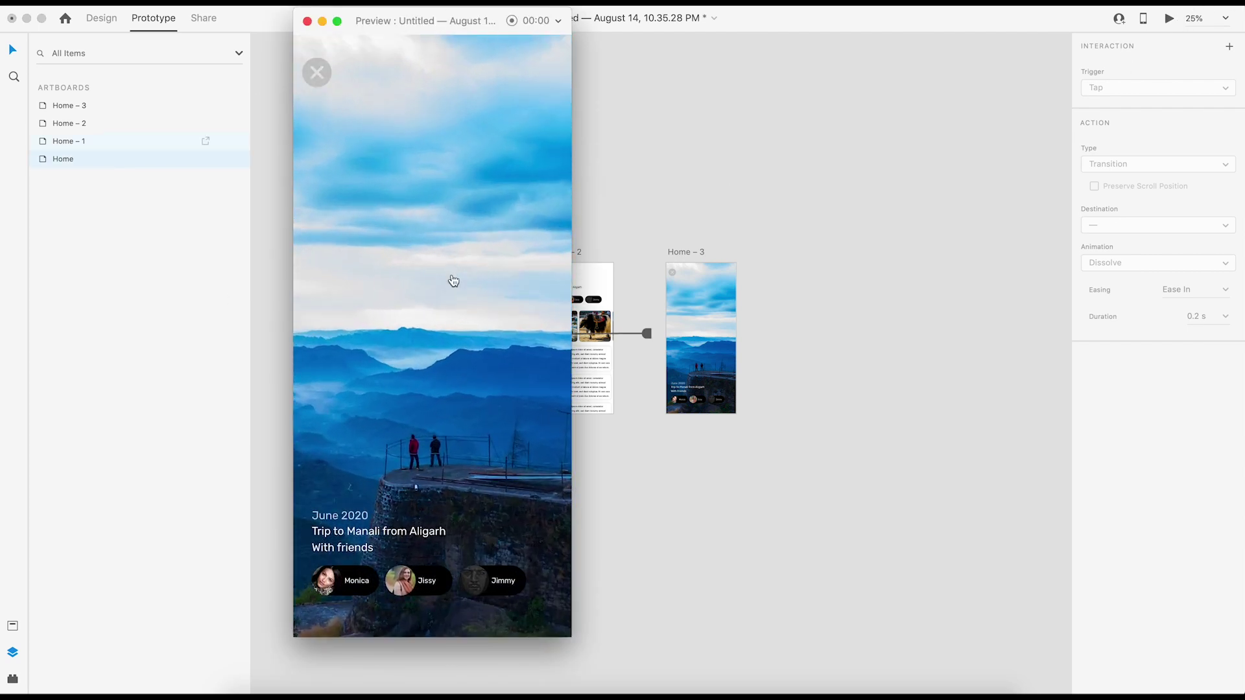
{"action": "left_click_drag", "start_coordinate": [459, 353], "coordinate": [473, 56]}
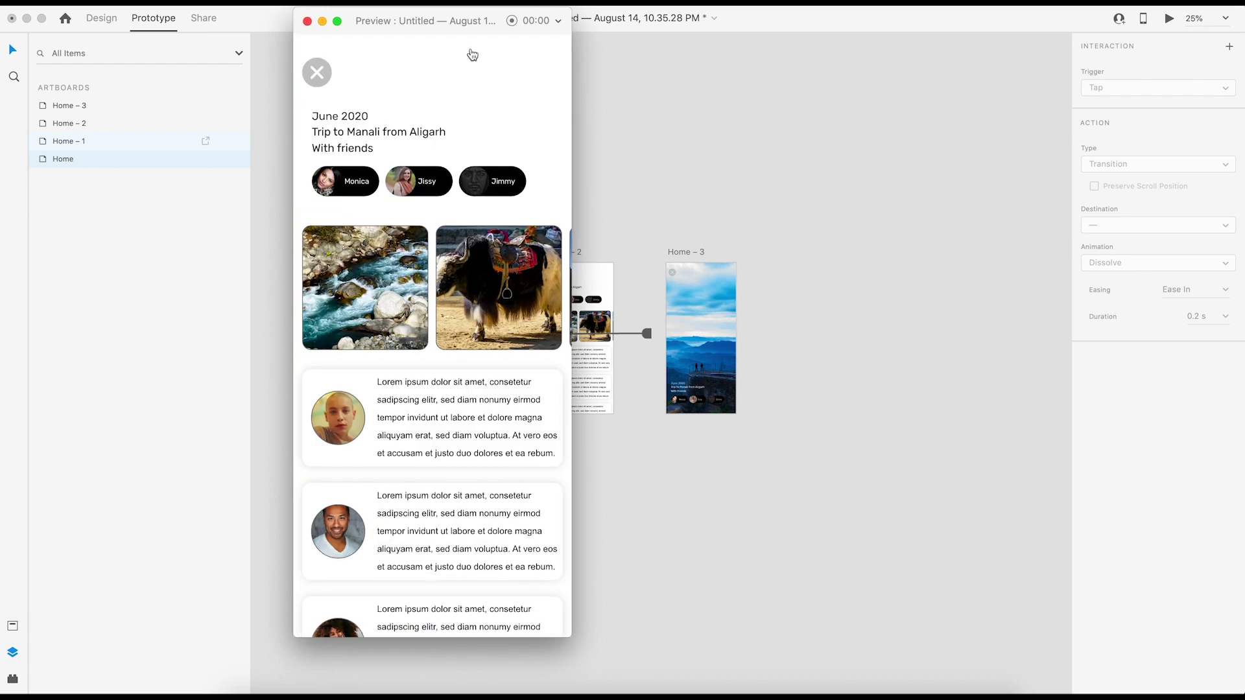
{"action": "left_click_drag", "start_coordinate": [508, 144], "coordinate": [494, 550]}
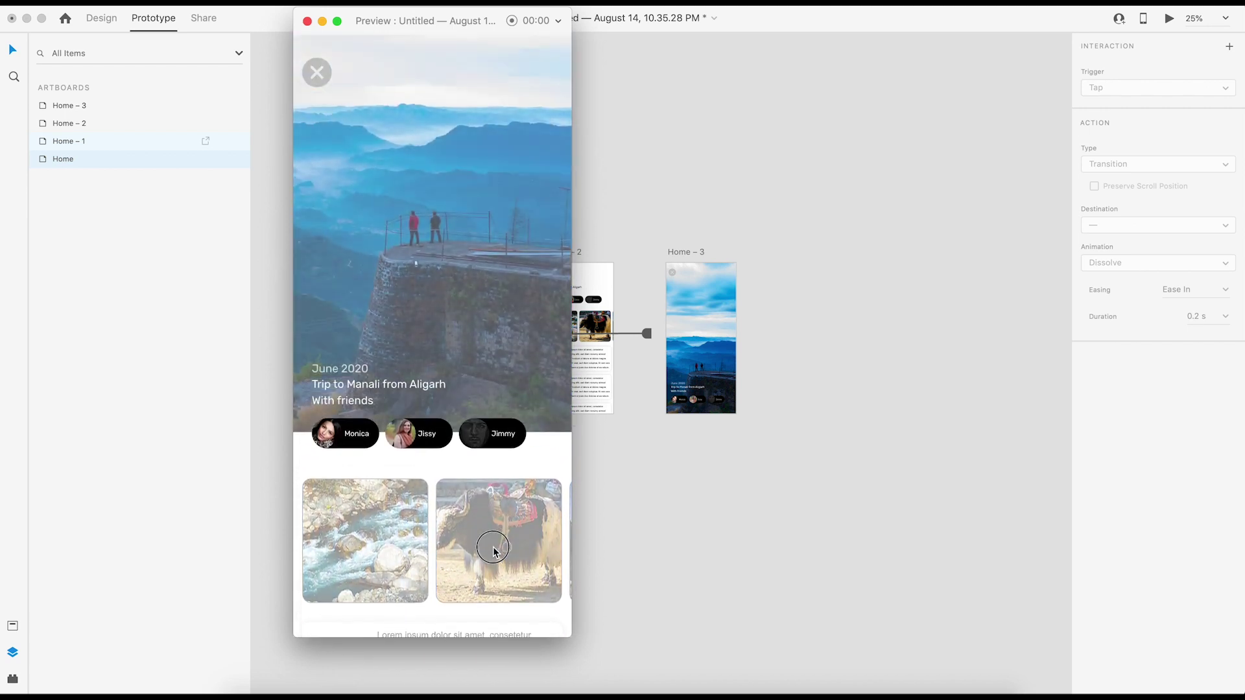
{"action": "left_click_drag", "start_coordinate": [445, 245], "coordinate": [514, 436]}
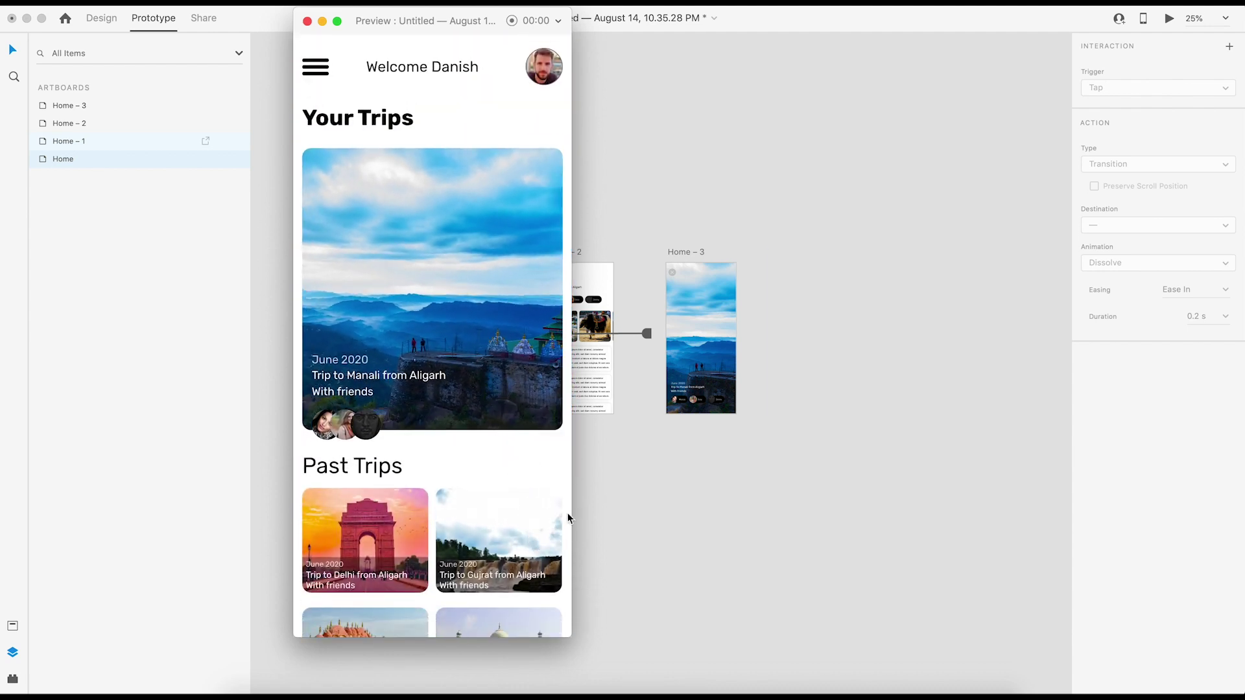
{"action": "left_click", "coordinate": [309, 21]}
In Design mode, set the font size of the Manali trip title on the Home artboard to 18
{"action": "left_click_drag", "start_coordinate": [415, 161], "coordinate": [634, 189]}
{"action": "key", "text": "super+plus"}
{"action": "key", "text": "super+plus"}
{"action": "key", "text": "super+plus"}
{"action": "left_click", "coordinate": [102, 18]}
{"action": "key", "text": "super+plus"}
{"action": "left_click_drag", "start_coordinate": [446, 252], "coordinate": [696, 220]}
{"action": "double_click", "coordinate": [512, 360]}
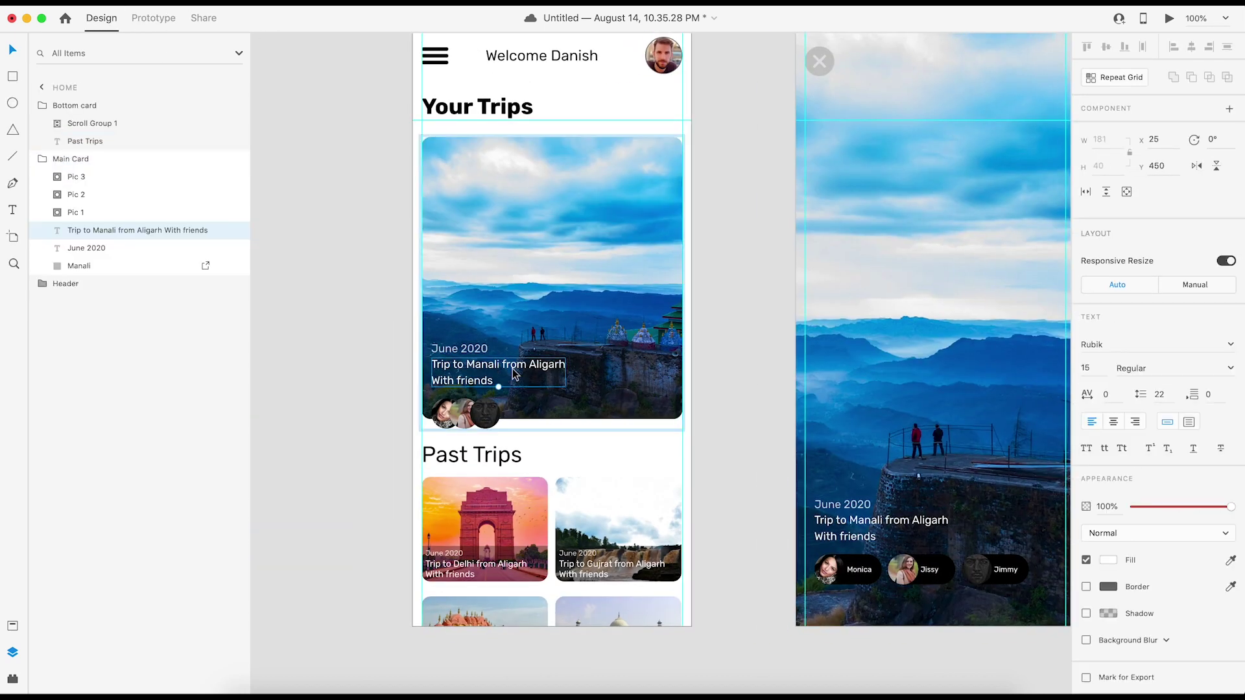
{"action": "key", "text": "Up"}
{"action": "key", "text": "Up"}
{"action": "key", "text": "Up"}
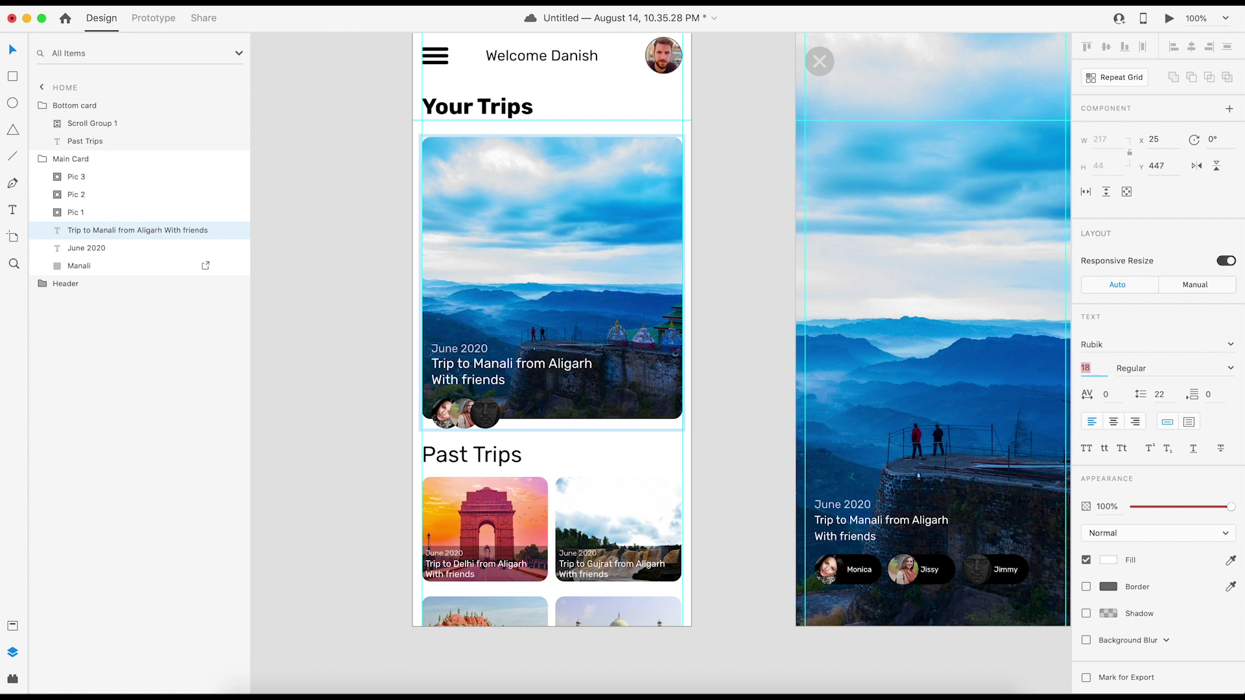
Set the font size of the Manali trip title on Home – 1 to 18
{"action": "double_click", "coordinate": [888, 527]}
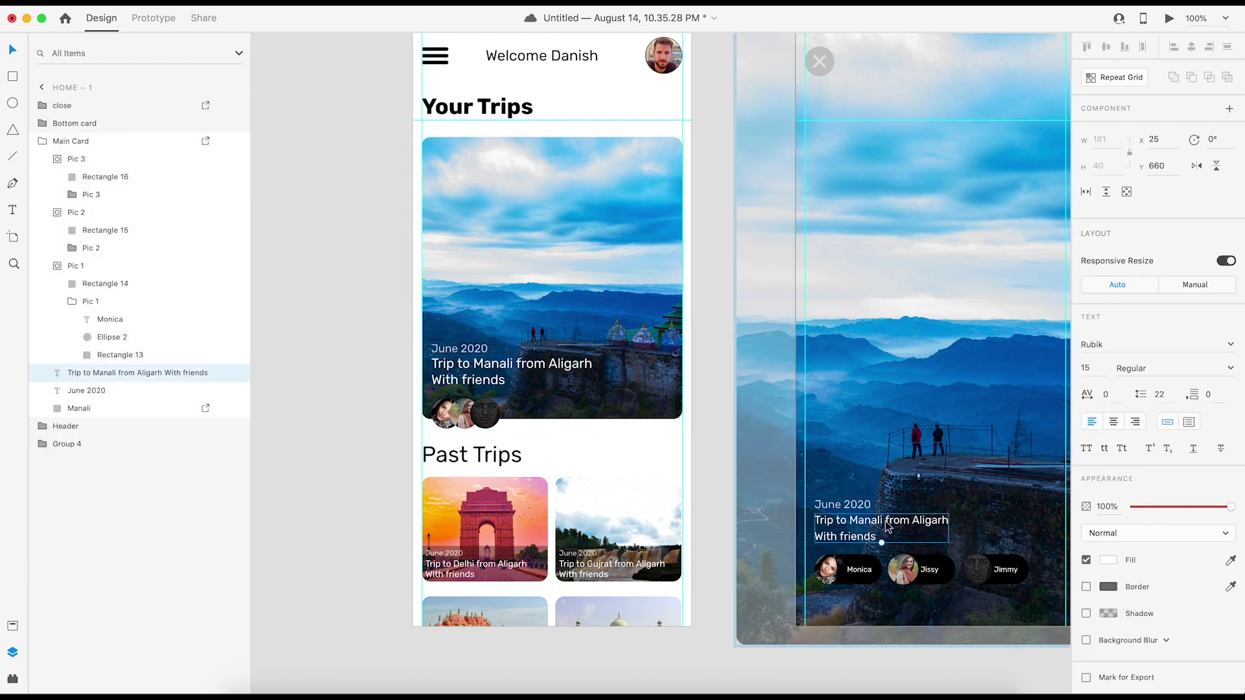
{"action": "key", "text": "Up"}
{"action": "key", "text": "Up"}
{"action": "key", "text": "Up"}
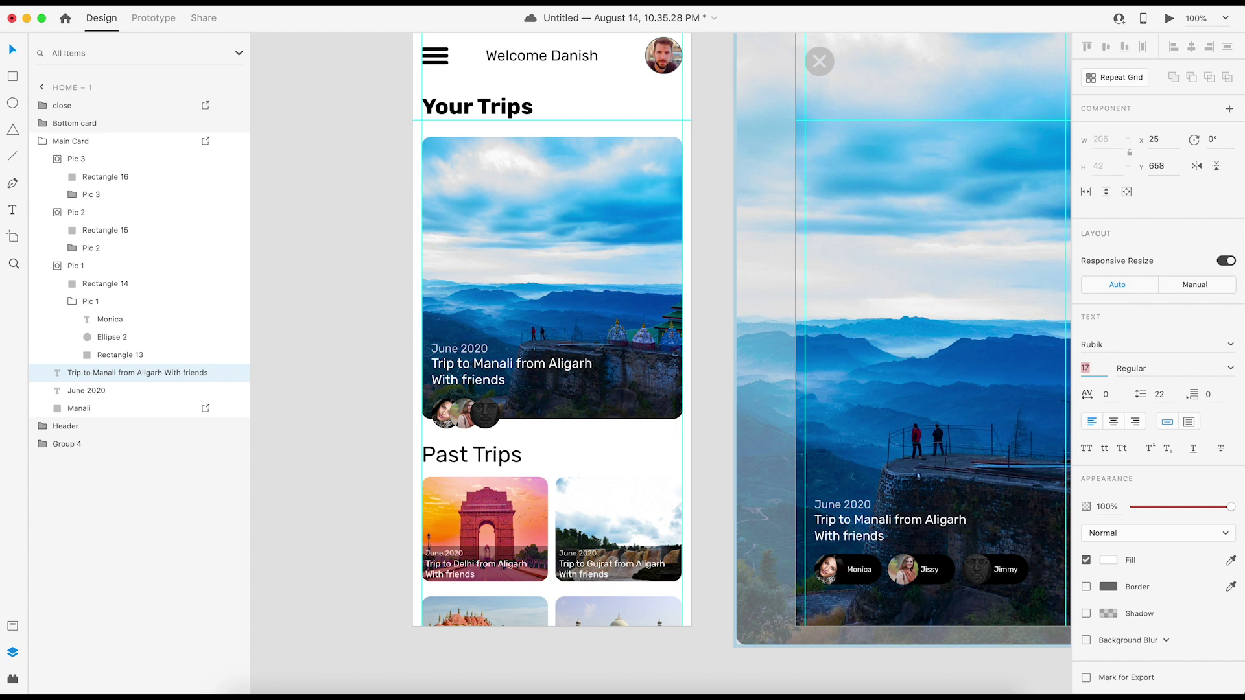
Move the June 2020 label up 10 px on Home – 1, and up to Y 419 on Home
{"action": "left_click", "coordinate": [831, 505]}
{"action": "key", "text": "shift+Up"}
{"action": "double_click", "coordinate": [443, 353]}
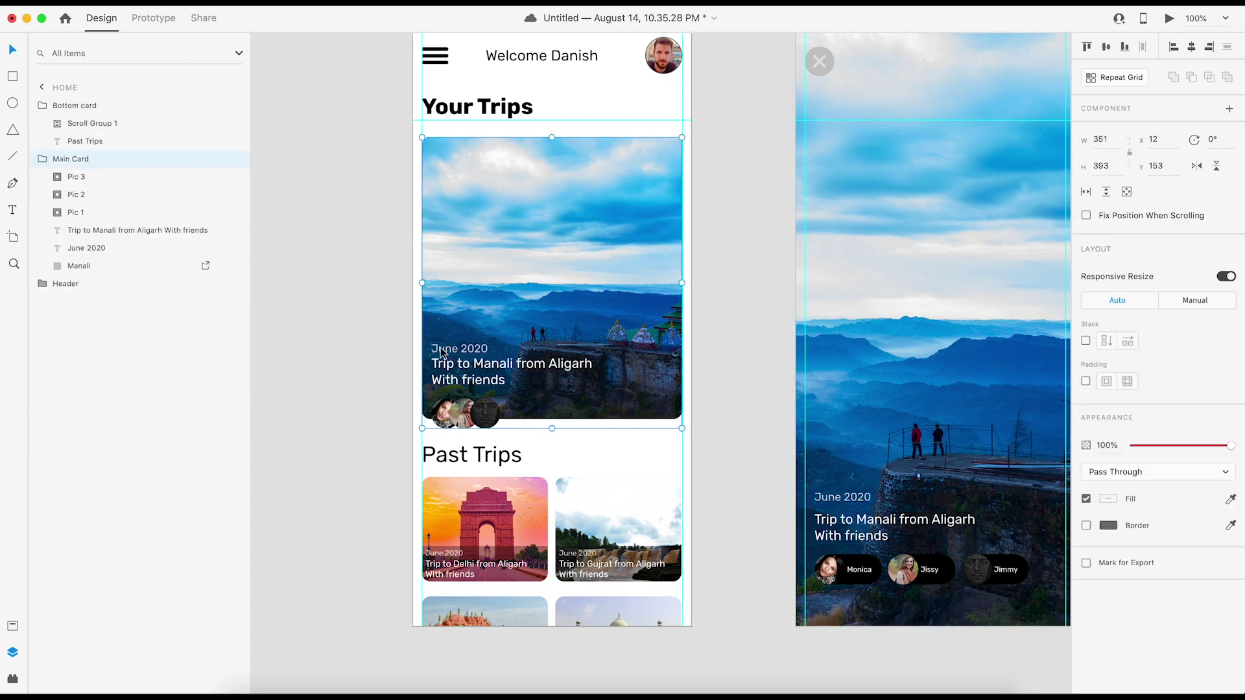
{"action": "key", "text": "shift+Up"}
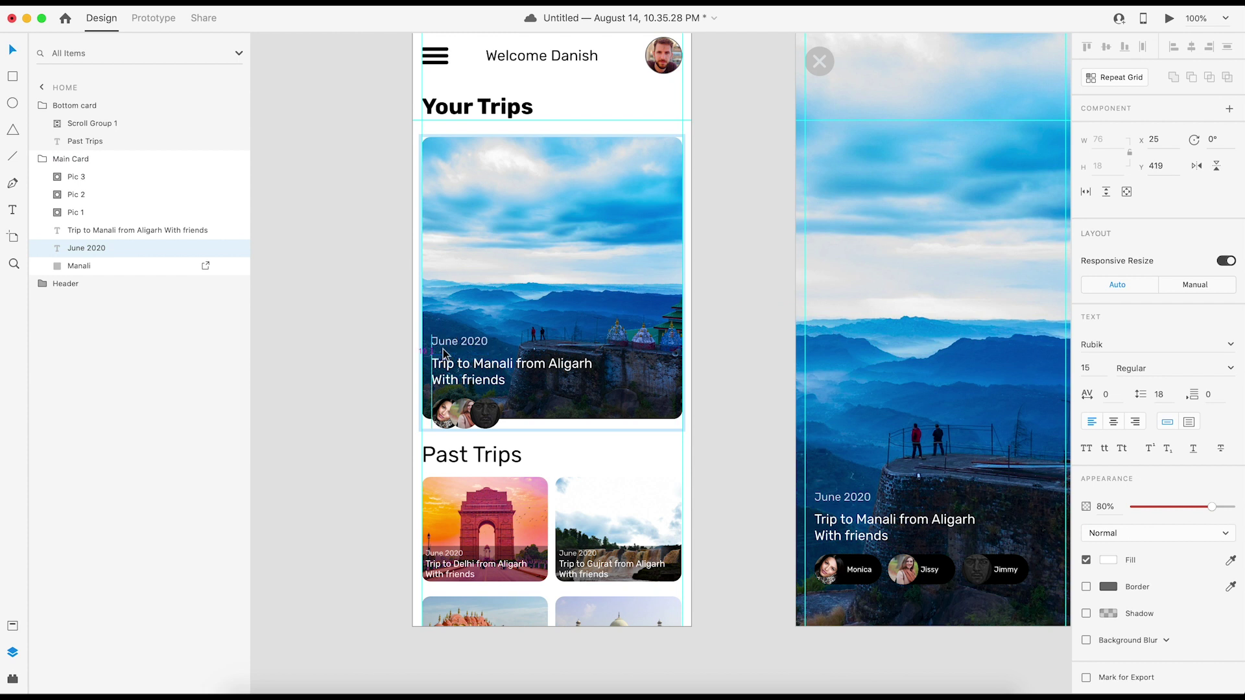
{"action": "left_click", "coordinate": [737, 327]}
On Home – 2, move the June 2020 label up 10 px and set the trip title's font size to 17
{"action": "scroll", "coordinate": [612, 328], "scroll_direction": "right", "scroll_amount": 10}
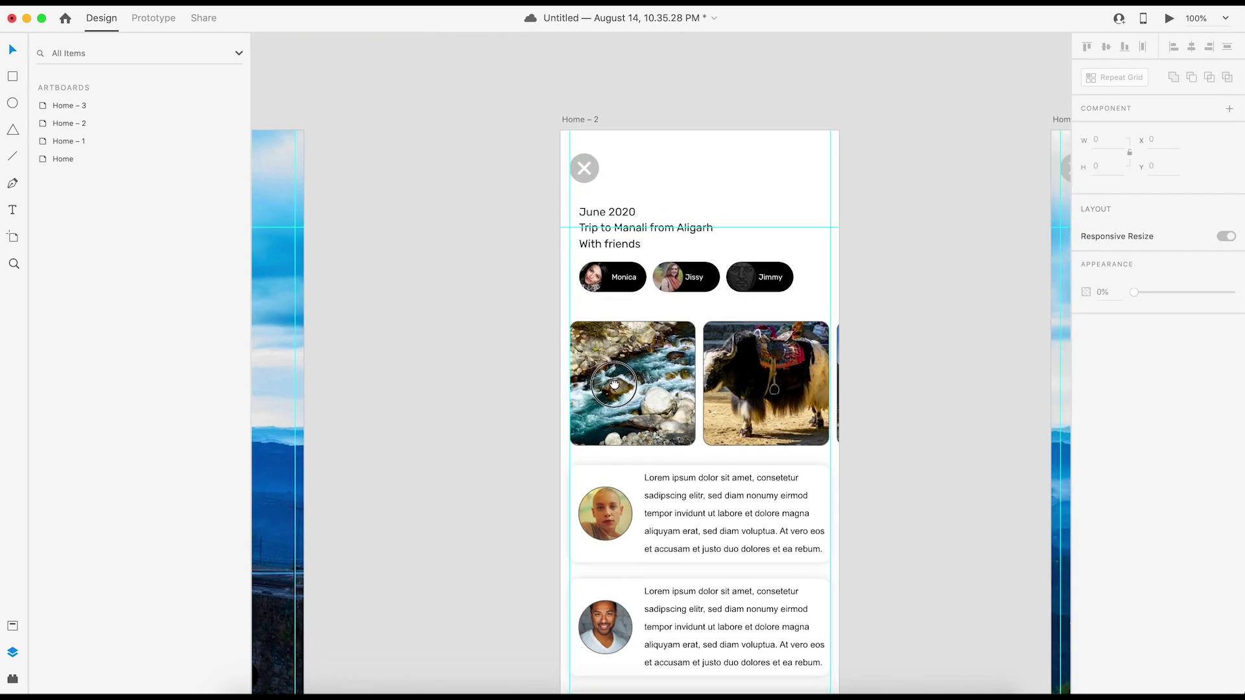
{"action": "scroll", "coordinate": [614, 385], "scroll_direction": "up", "scroll_amount": 2}
{"action": "left_click", "coordinate": [609, 235]}
{"action": "double_click", "coordinate": [609, 236]}
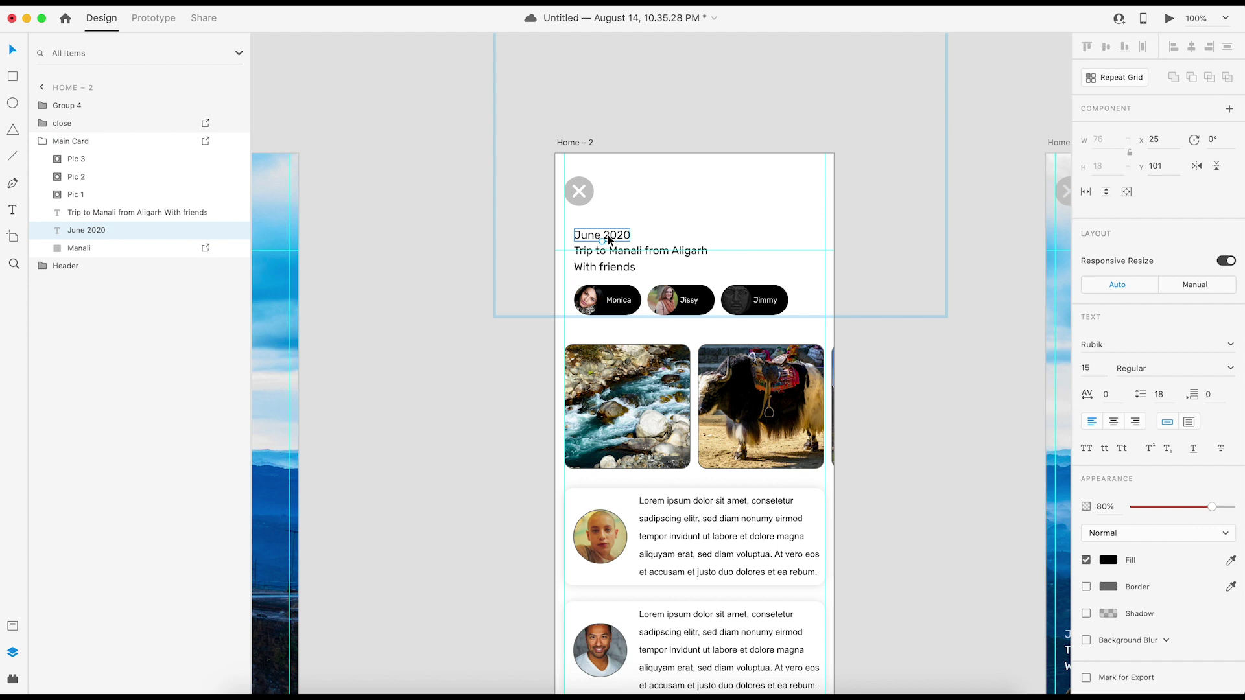
{"action": "key", "text": "shift+Up"}
{"action": "left_click", "coordinate": [618, 258]}
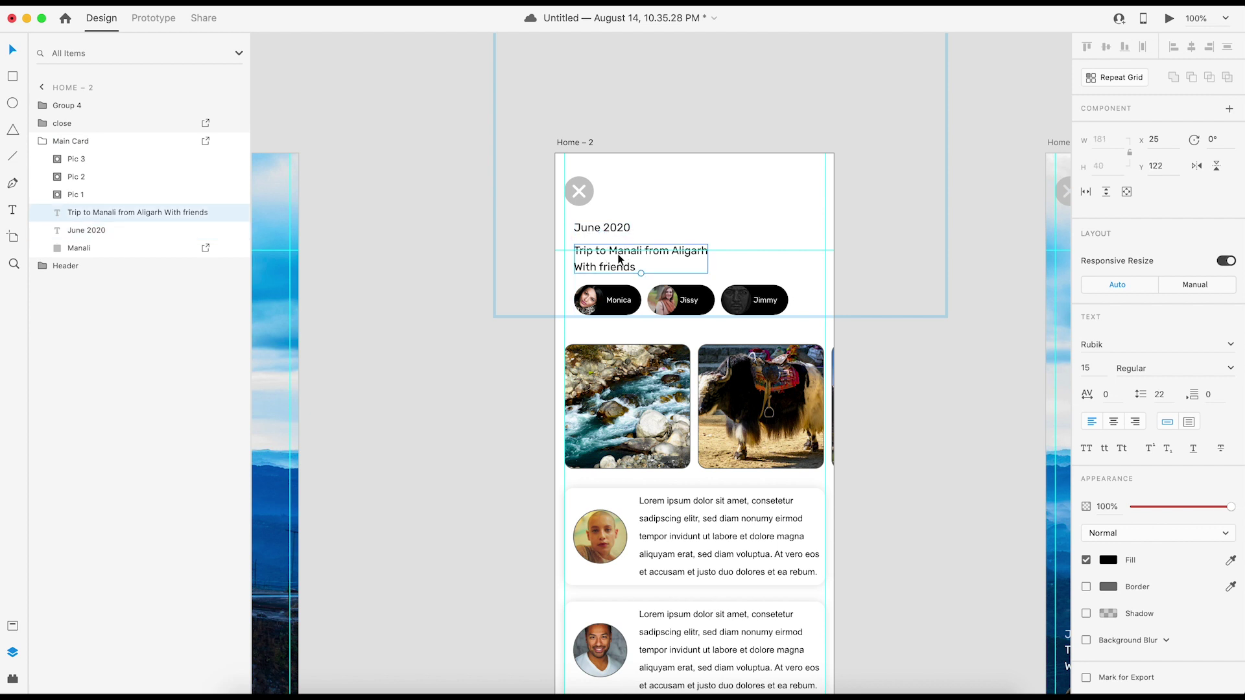
{"action": "key", "text": "Up"}
{"action": "key", "text": "Up"}
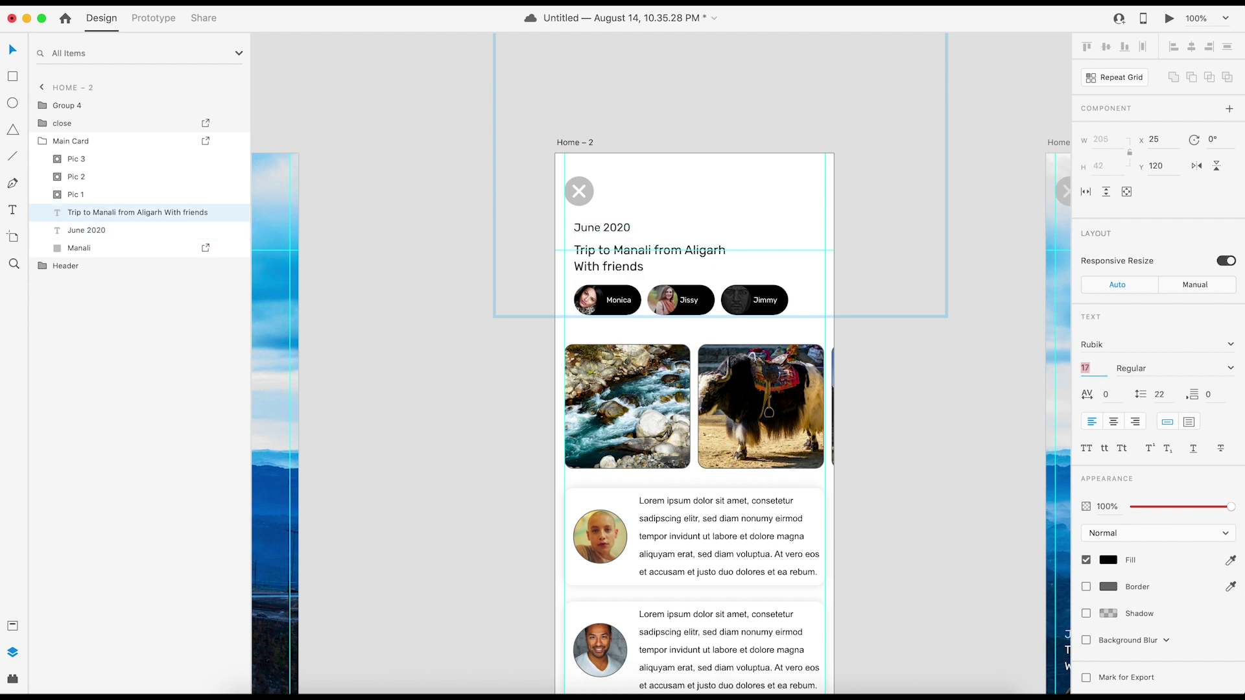
{"action": "left_click", "coordinate": [988, 419]}
On Home – 3, move the June 2020 label up to Y 629 and set the trip title's font size to 18
{"action": "scroll", "coordinate": [988, 419], "scroll_direction": "right", "scroll_amount": 5}
{"action": "scroll", "coordinate": [989, 419], "scroll_direction": "down", "scroll_amount": 3}
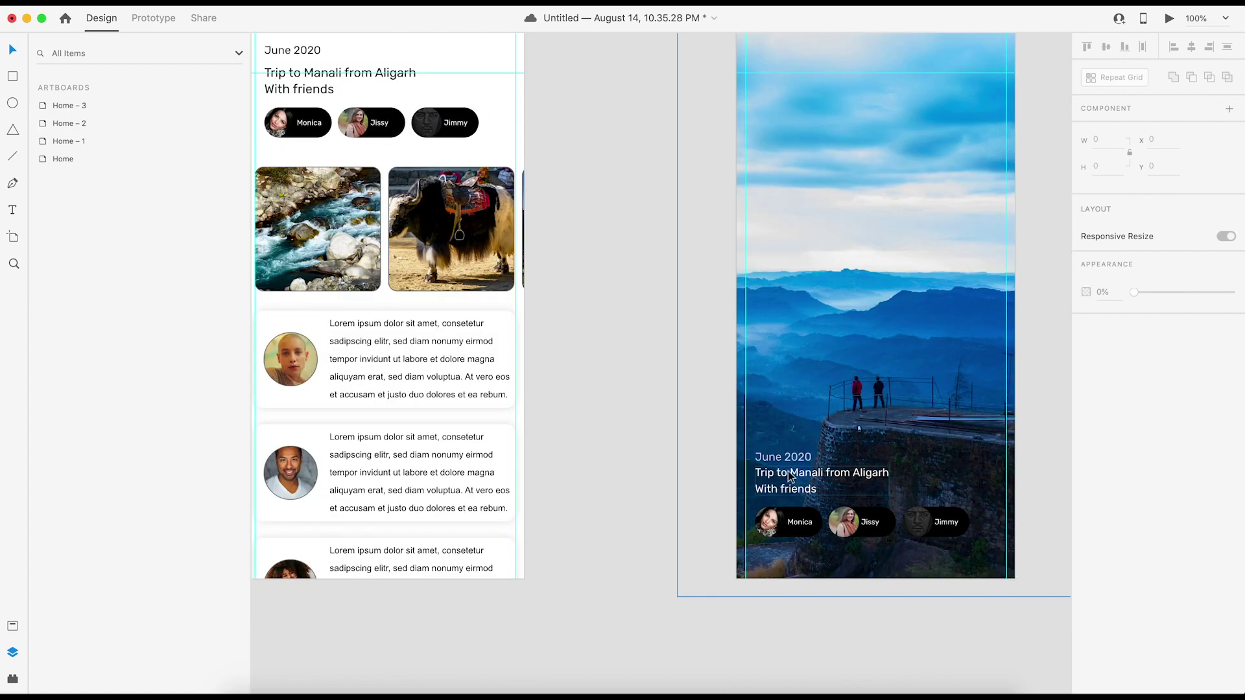
{"action": "left_click", "coordinate": [771, 452]}
{"action": "double_click", "coordinate": [772, 457]}
{"action": "left_click_drag", "start_coordinate": [771, 453], "coordinate": [771, 445]}
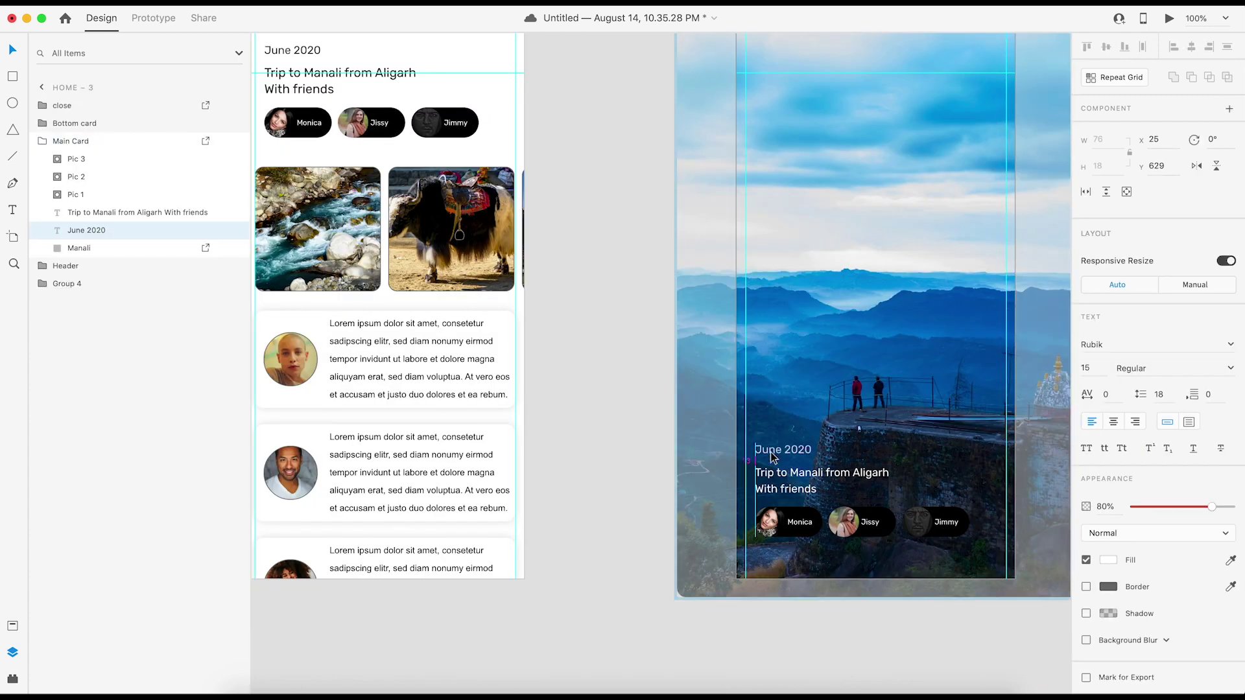
{"action": "left_click", "coordinate": [775, 476]}
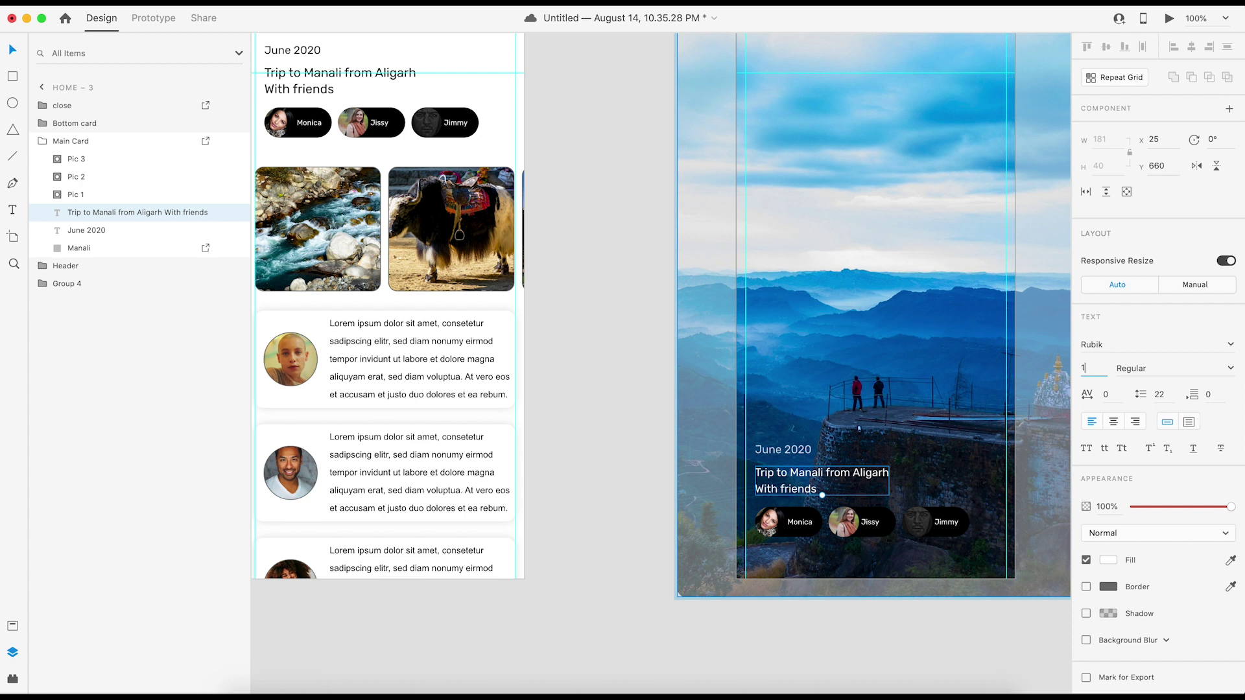
{"action": "left_click", "coordinate": [666, 368]}
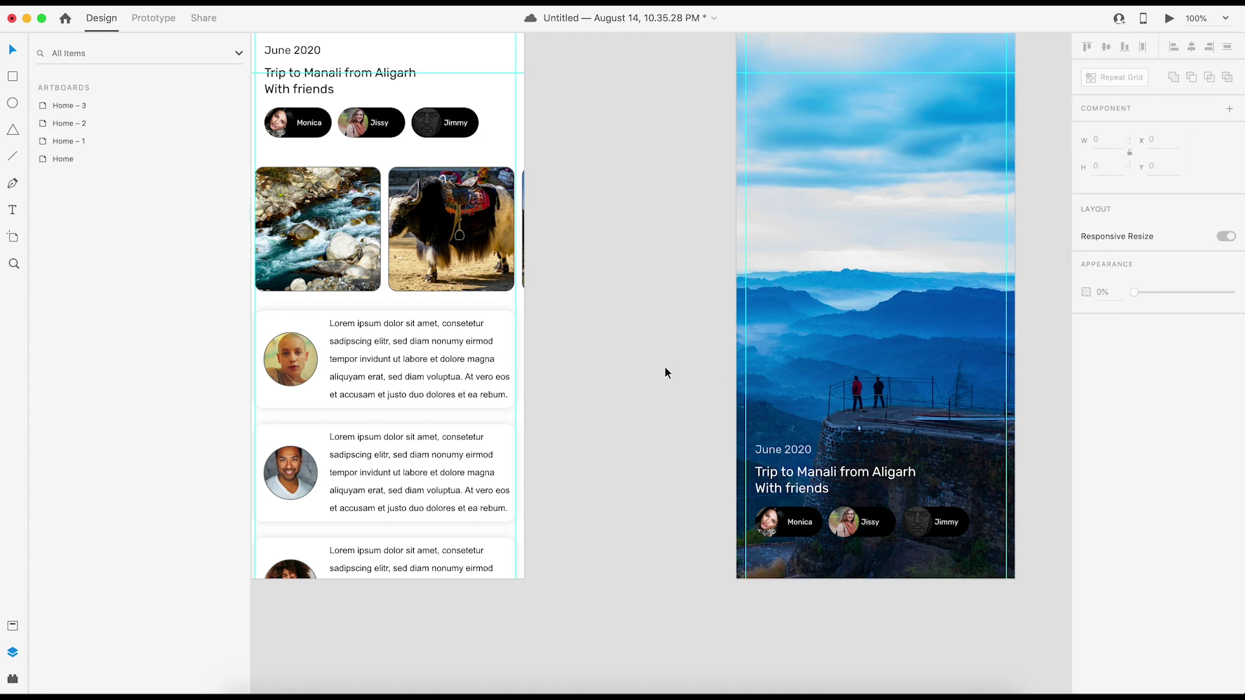
Preview the prototype from Home, testing the card expansion, the drag to the detail screen and the drags back to Home
{"action": "key", "text": "super+minus"}
{"action": "scroll", "coordinate": [701, 357], "scroll_direction": "left", "scroll_amount": 12}
{"action": "left_click", "coordinate": [433, 160]}
{"action": "left_click", "coordinate": [1170, 19]}
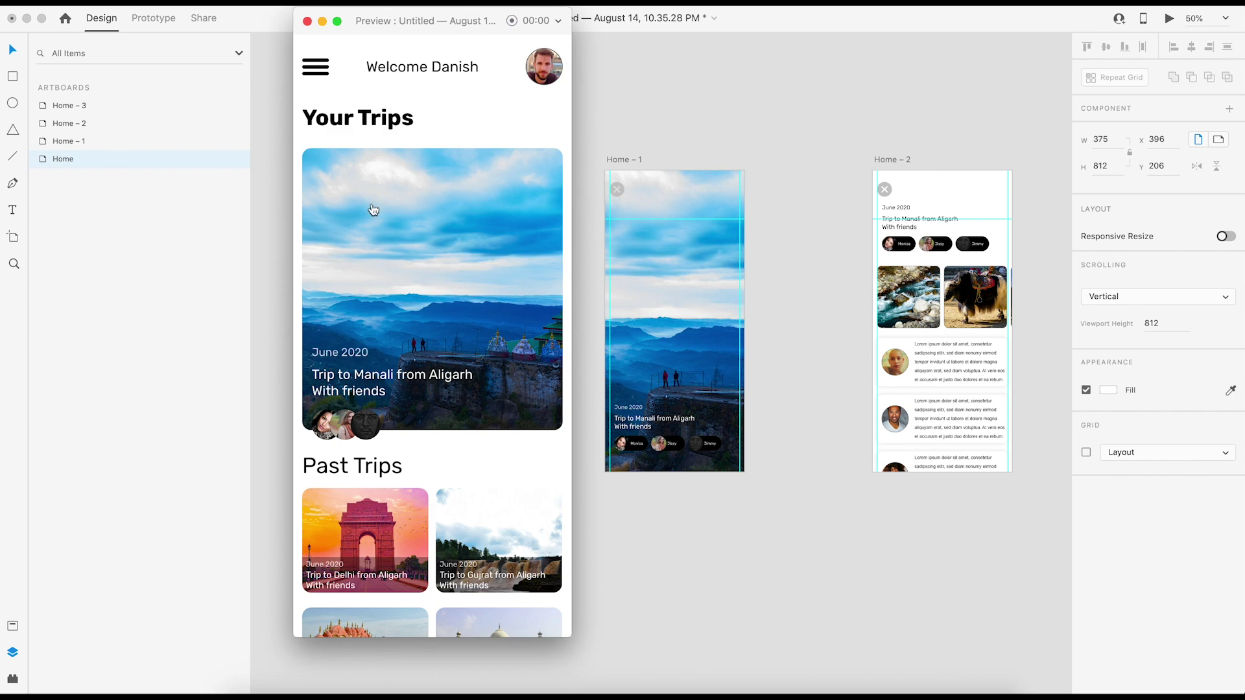
{"action": "left_click", "coordinate": [425, 221]}
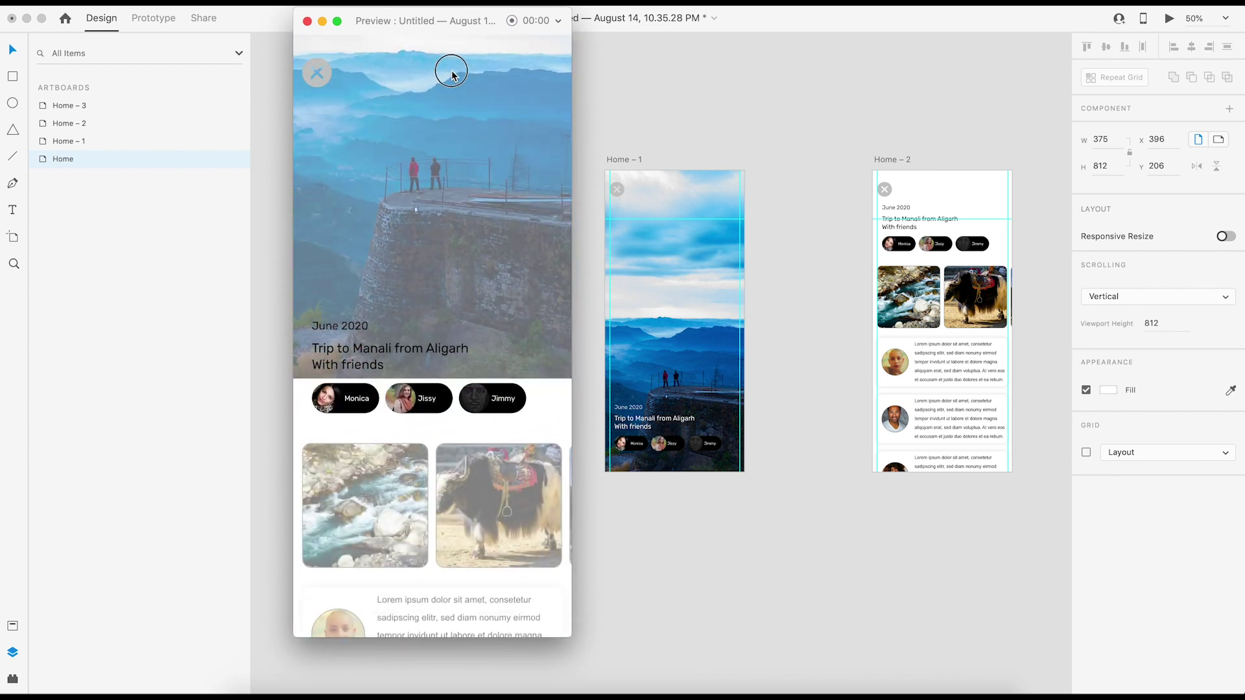
{"action": "left_click_drag", "start_coordinate": [483, 99], "coordinate": [486, 624]}
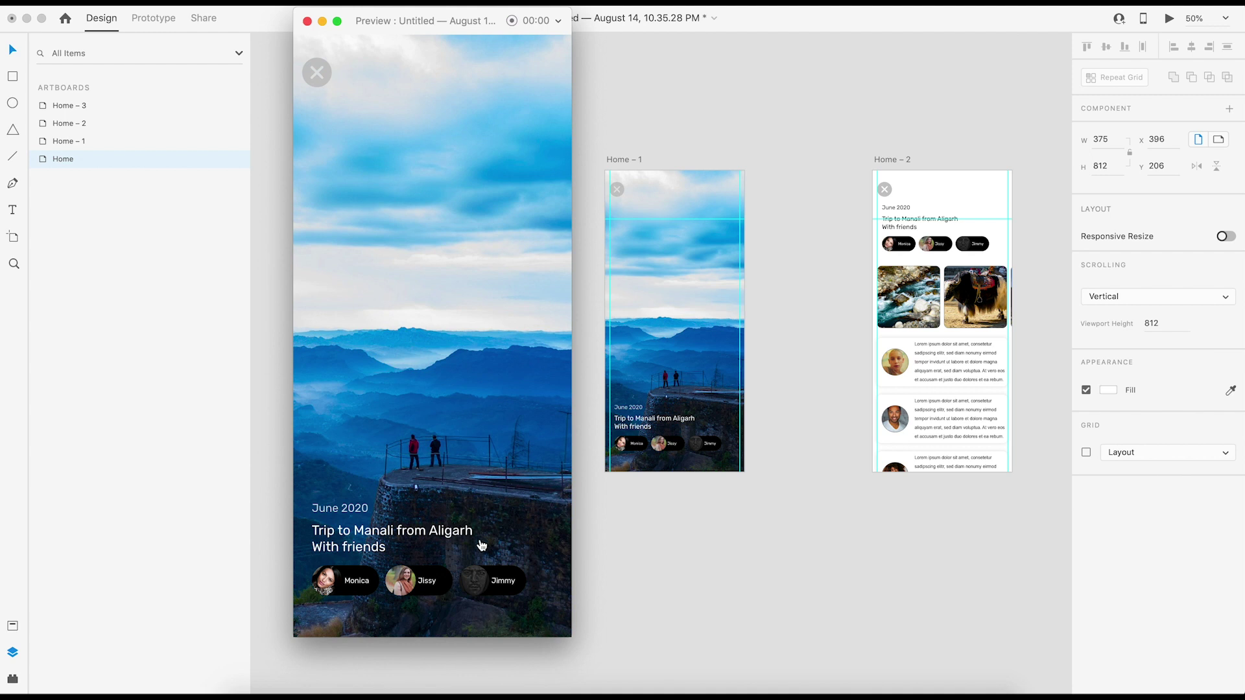
{"action": "left_click_drag", "start_coordinate": [451, 247], "coordinate": [503, 410]}
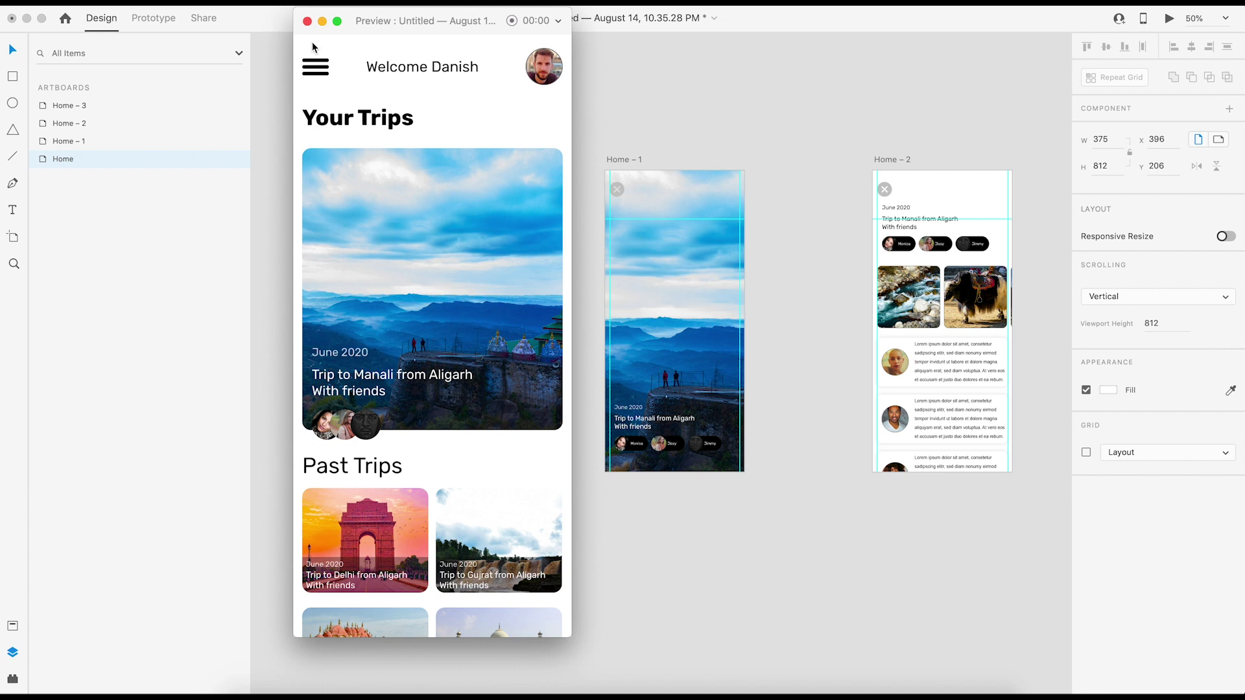